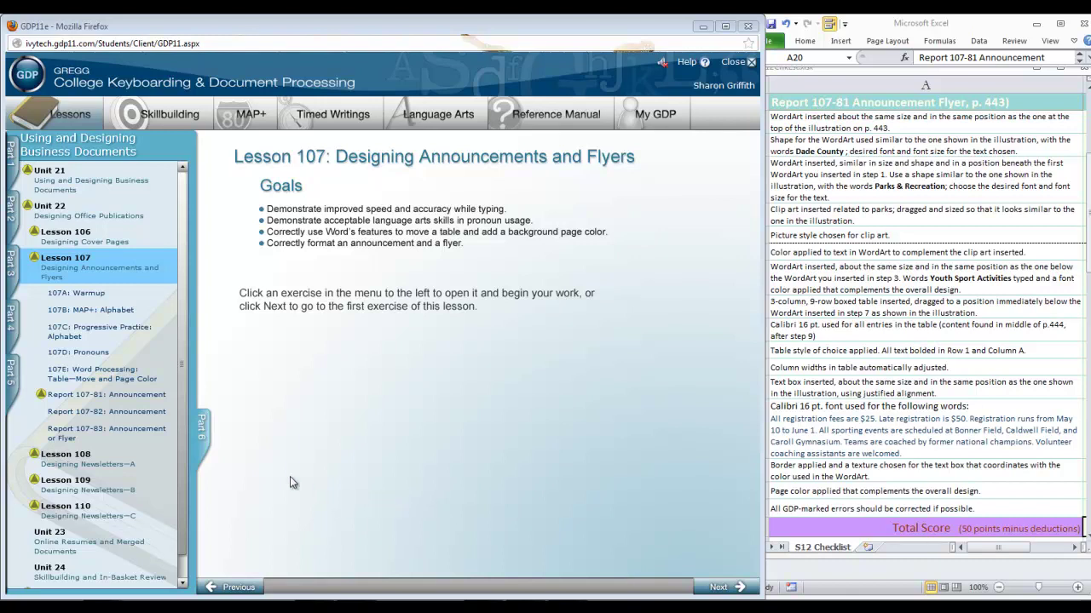
Open the Lesson 107E 'Table - Move and Page Color' exercise and restore the navigation tree
left_click(102, 374)
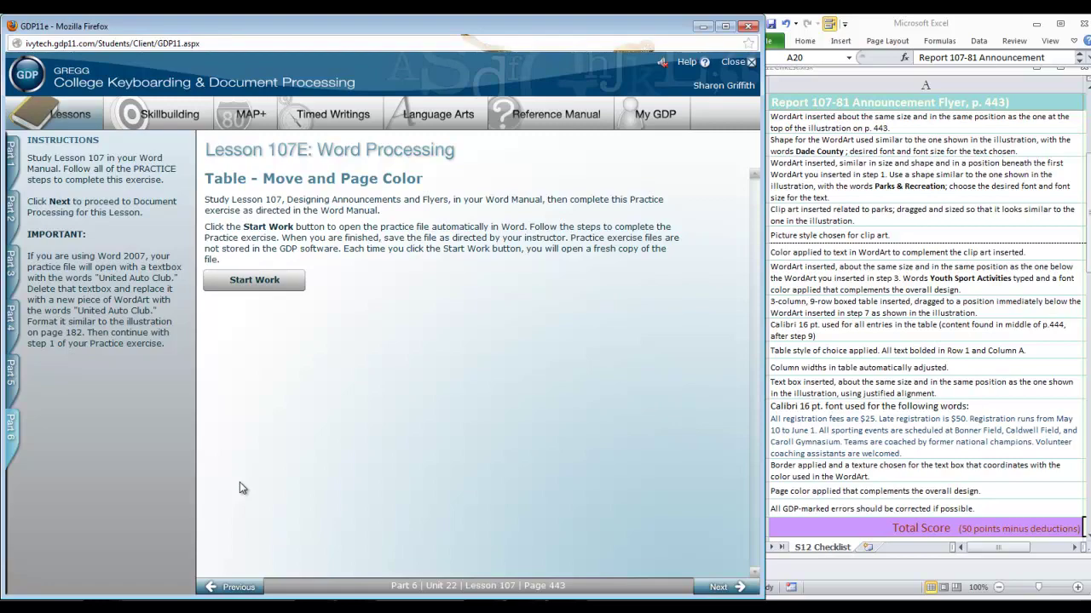
left_click(10, 426)
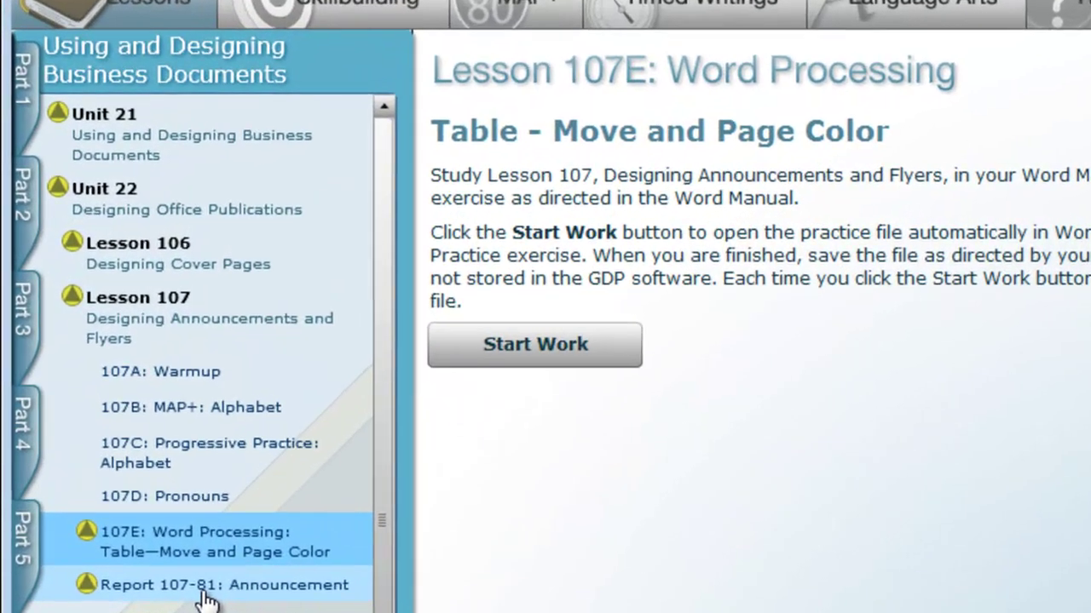
Open Report 107-81: Announcement and launch its starting document in Word
left_click(98, 397)
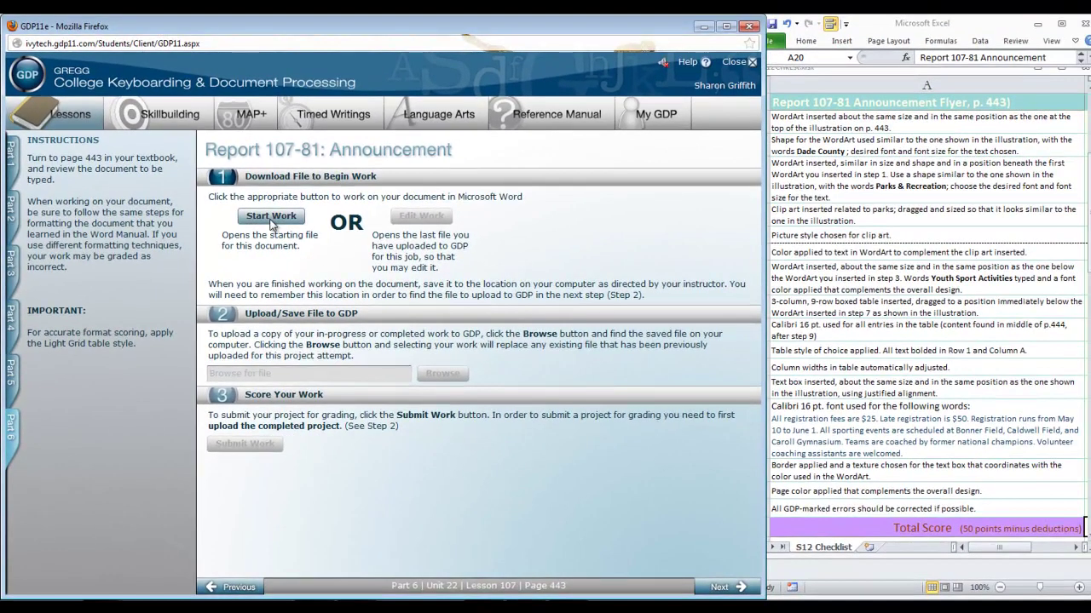
left_click(271, 217)
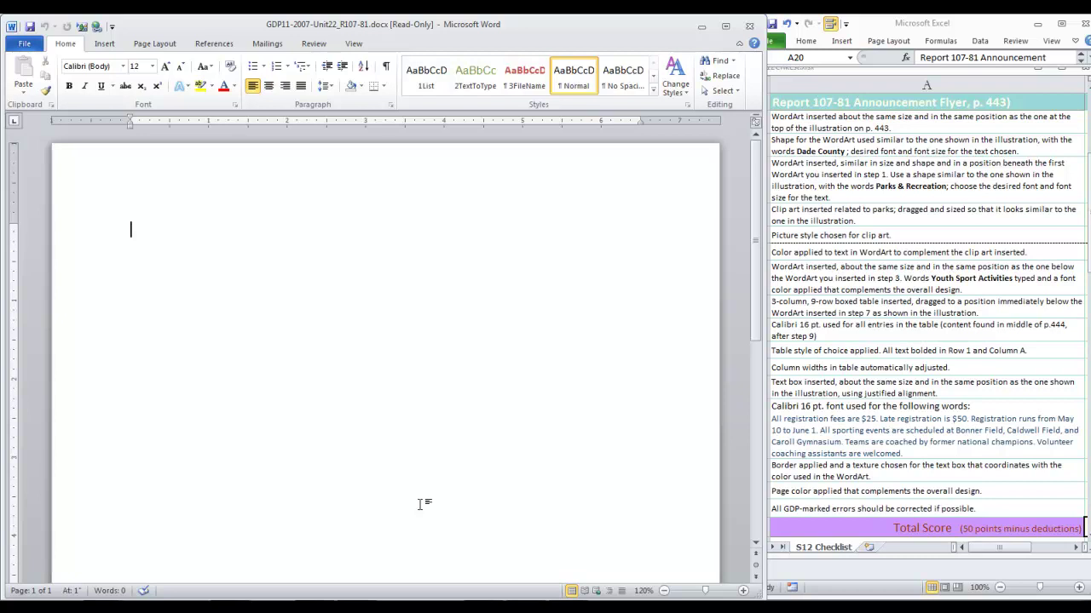
Insert a light green WordArt reading 'Dade County' and select its text
left_click(104, 44)
left_click(560, 75)
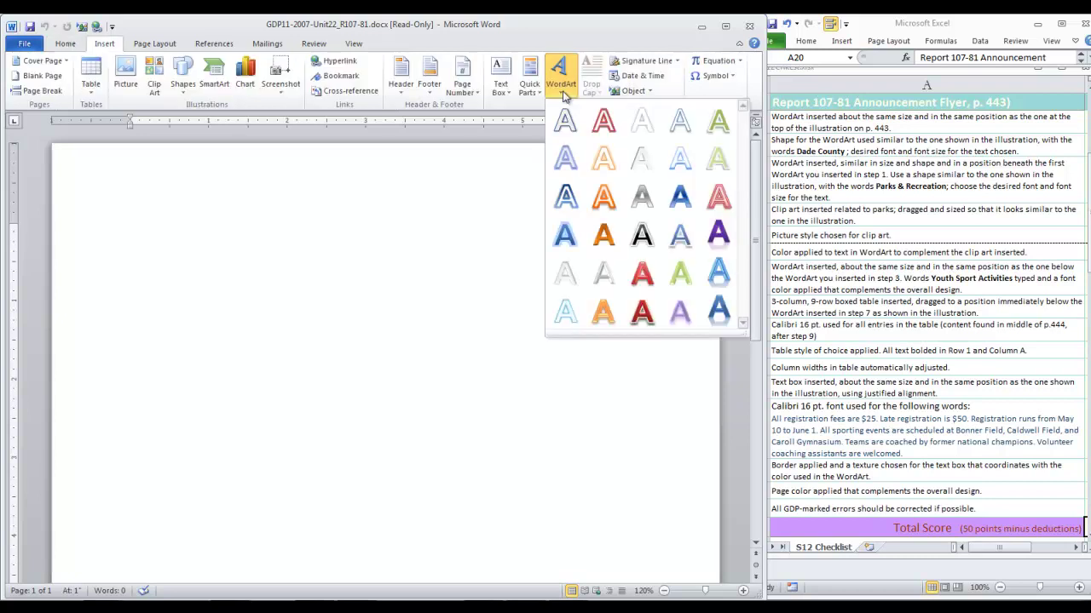
left_click(680, 275)
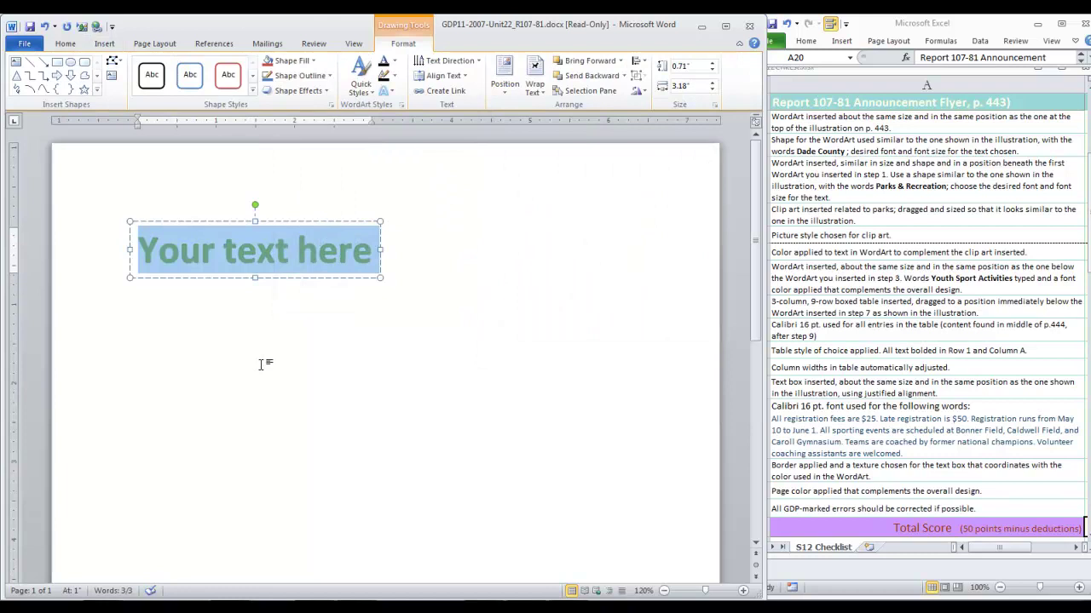
type("Da")
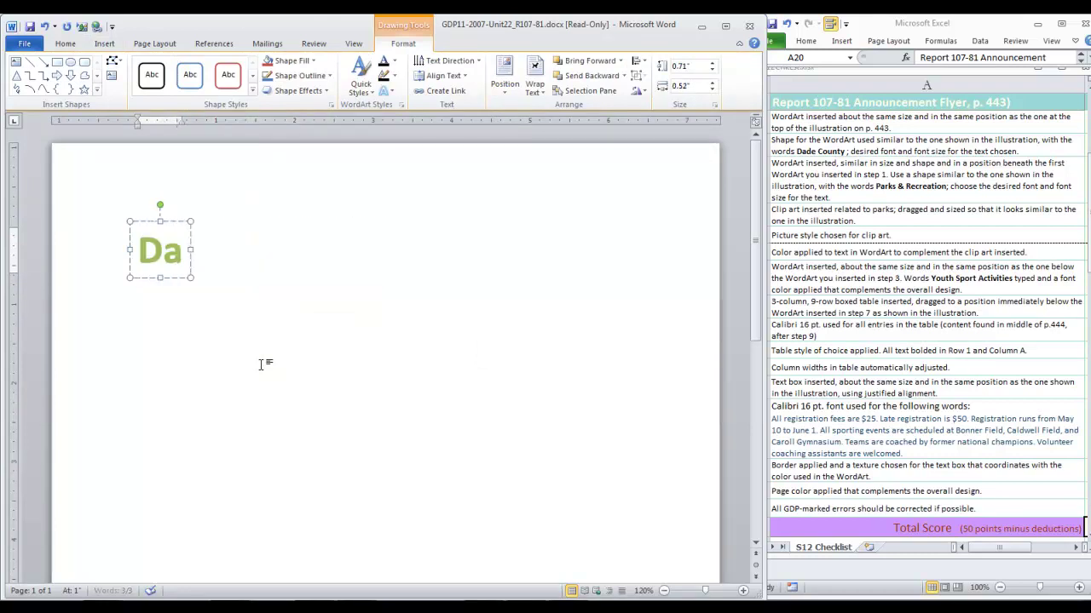
type("de County")
left_click_drag(139, 250, 351, 252)
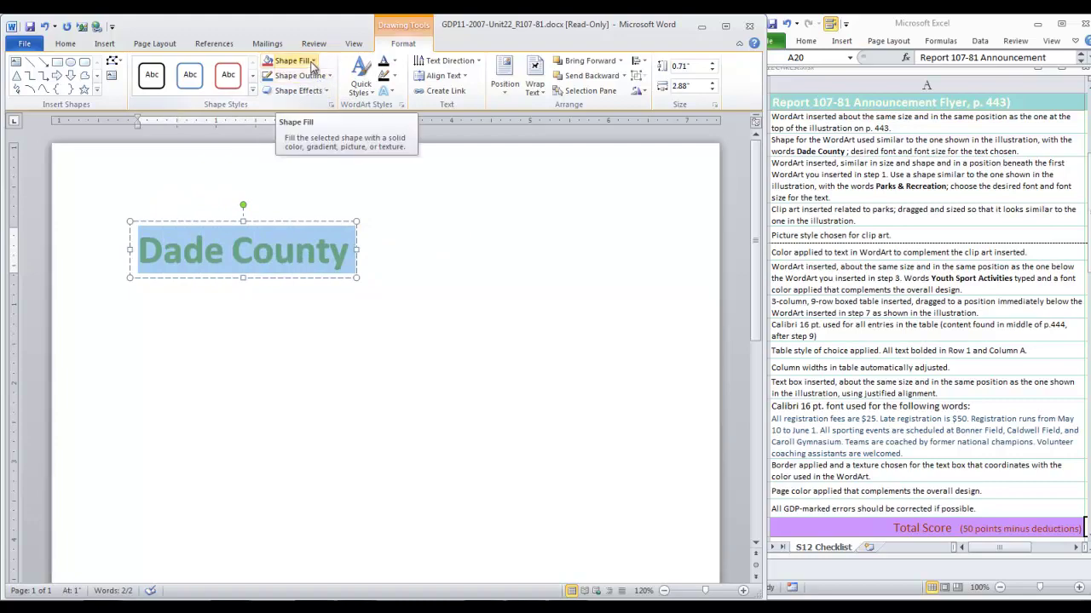
Colour the Dade County text Olive Green Darker 50%, cancelling the More Fill Colors picker
left_click(394, 67)
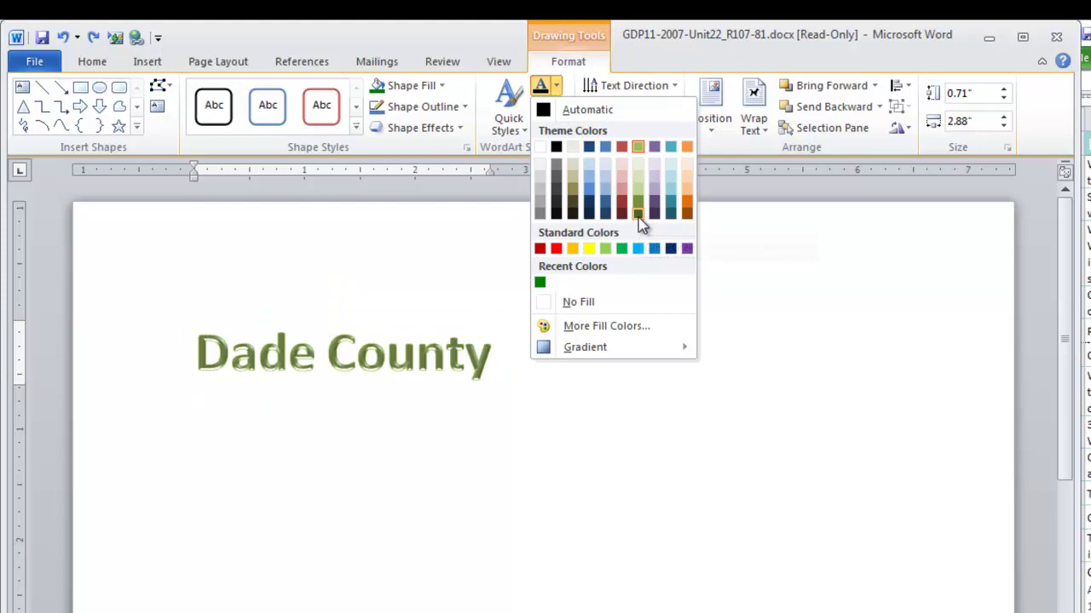
left_click(638, 214)
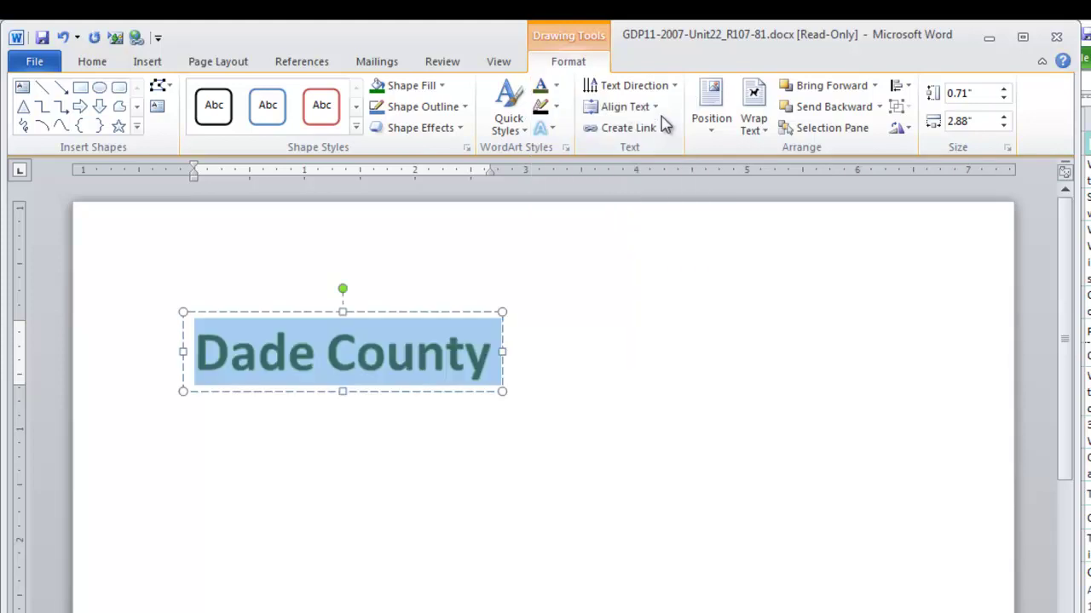
left_click(555, 87)
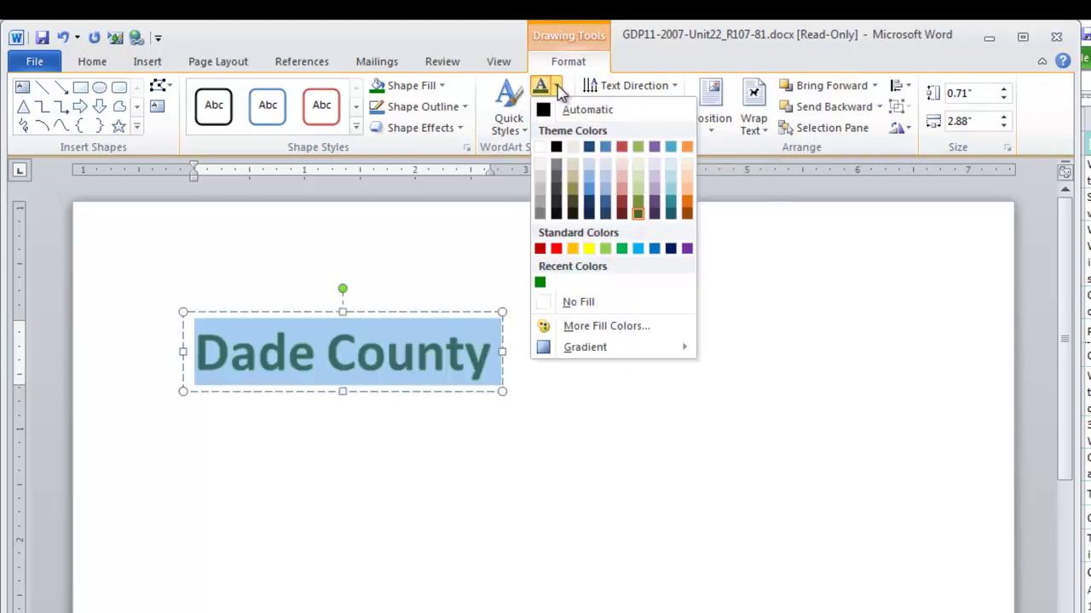
left_click(599, 327)
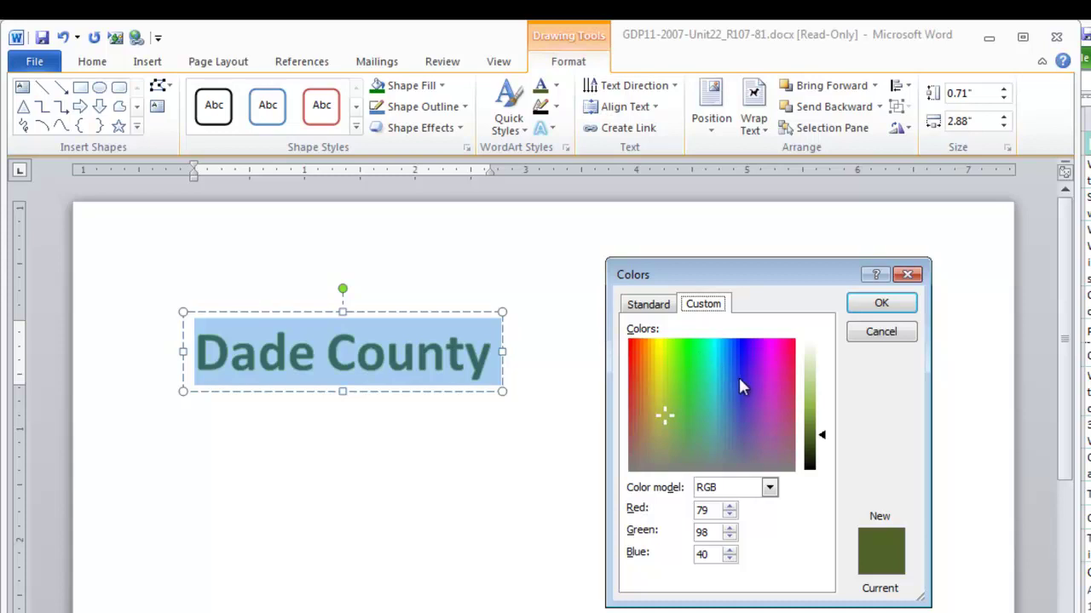
left_click(647, 309)
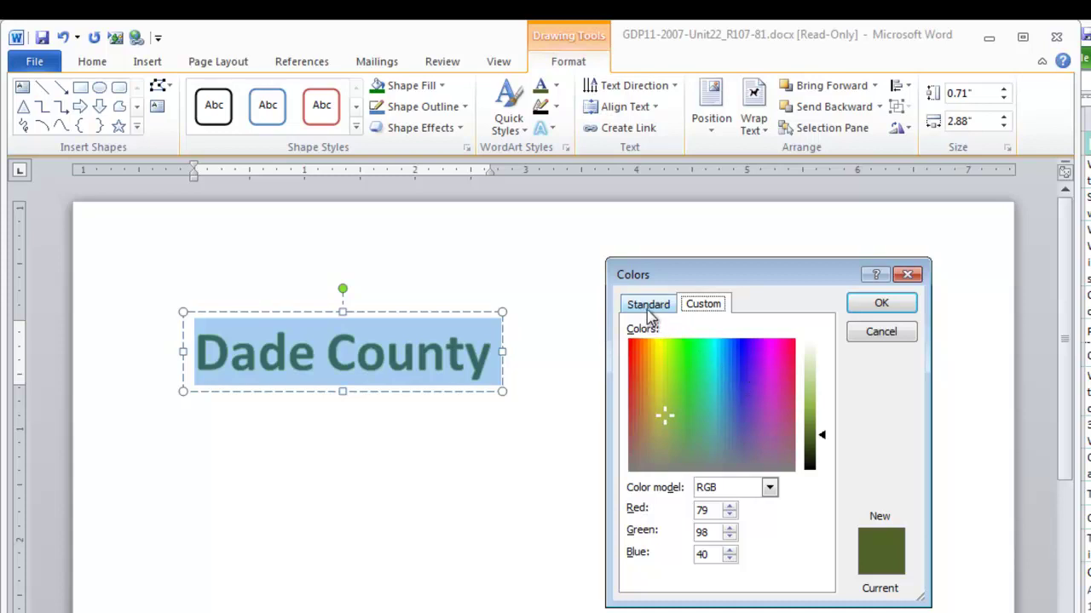
left_click(904, 332)
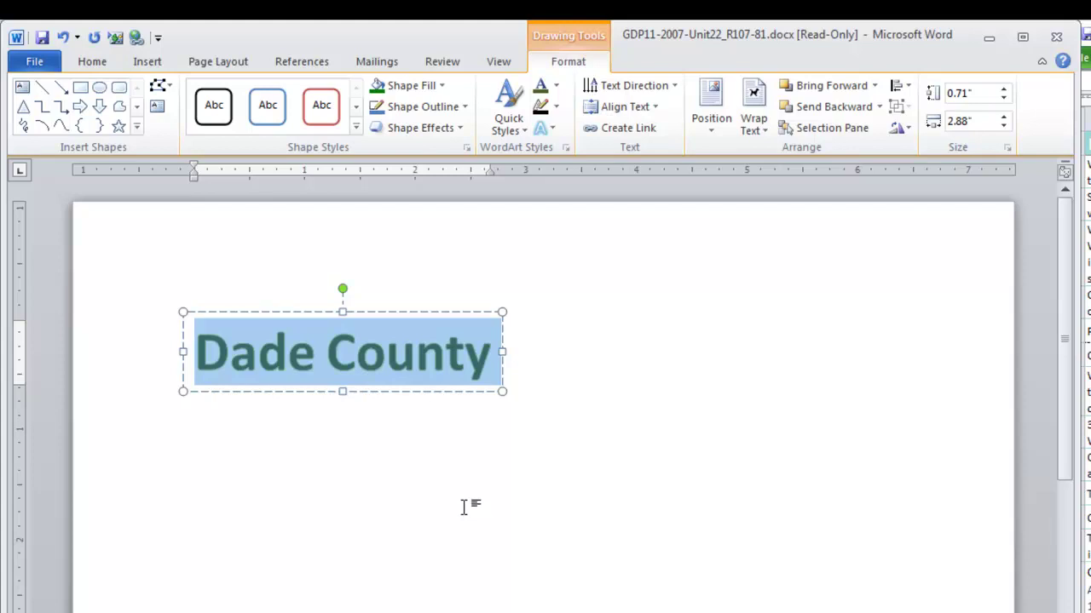
Apply the Arch Up Follow Path transform to the Dade County WordArt
left_click(552, 129)
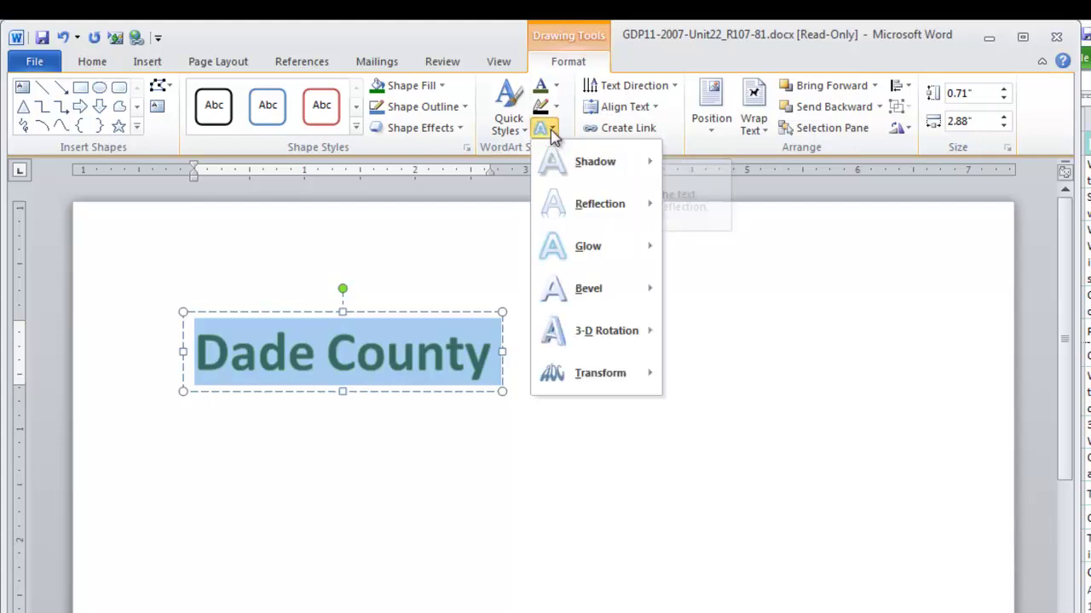
mouse_move(631, 394)
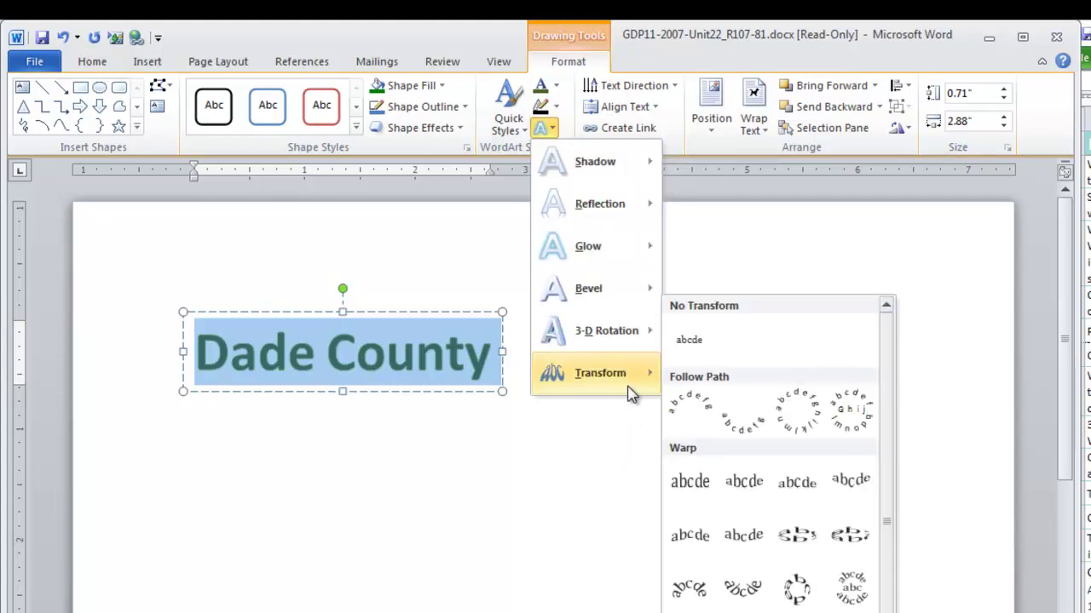
left_click(691, 415)
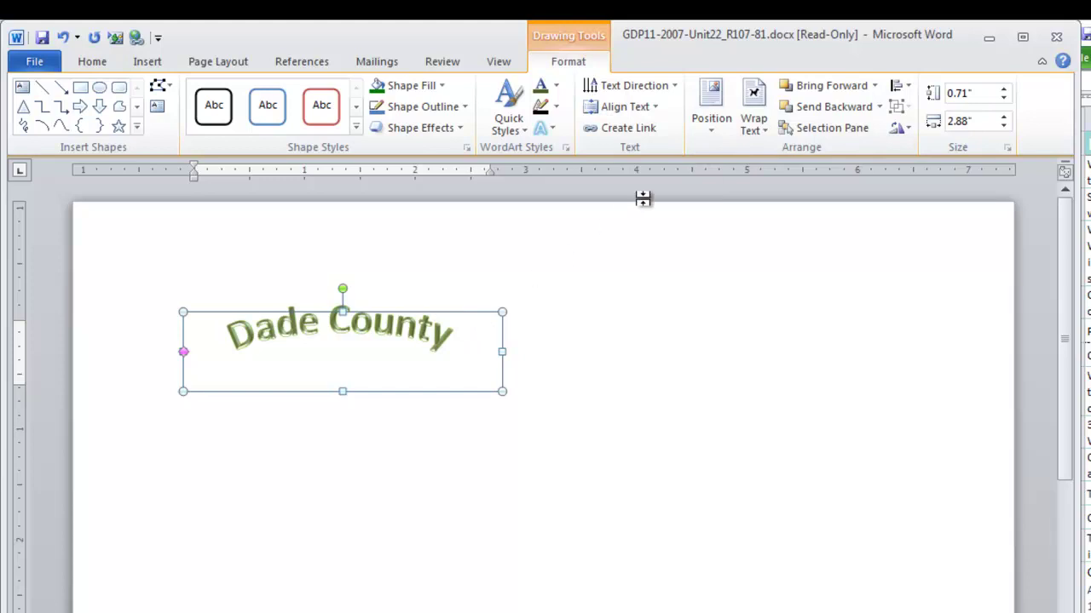
Set Dade County to In Front of Text wrapping and drag it down and right
left_click(761, 130)
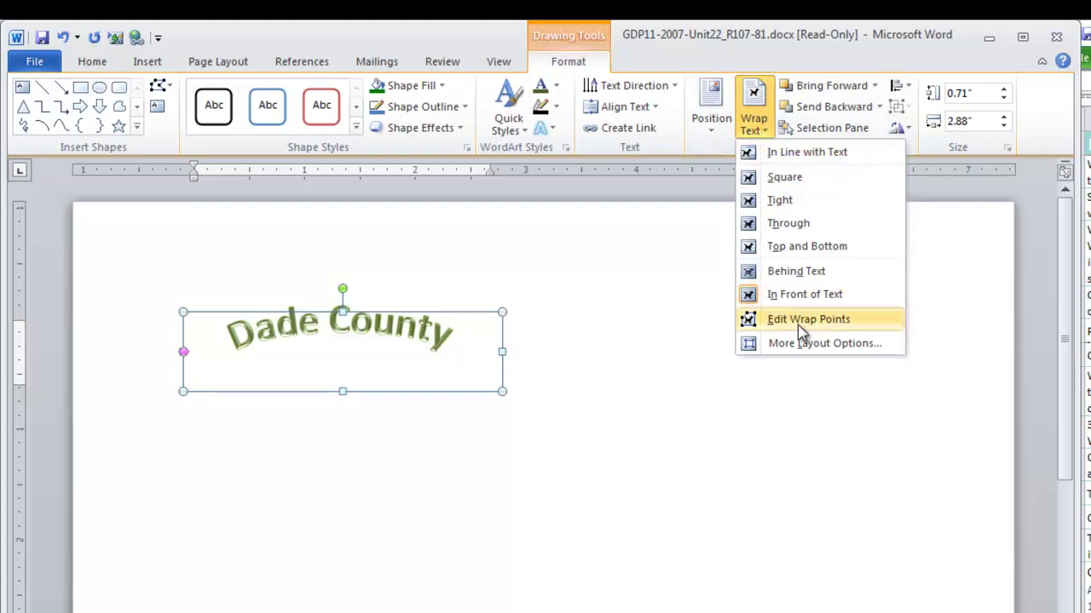
left_click(801, 299)
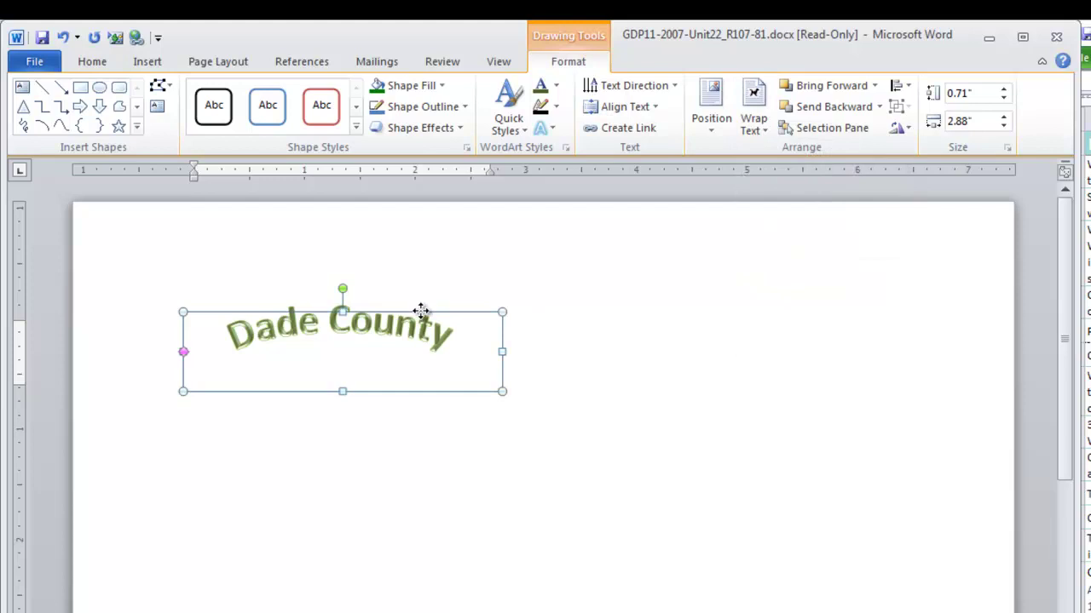
left_click_drag(418, 310, 544, 277)
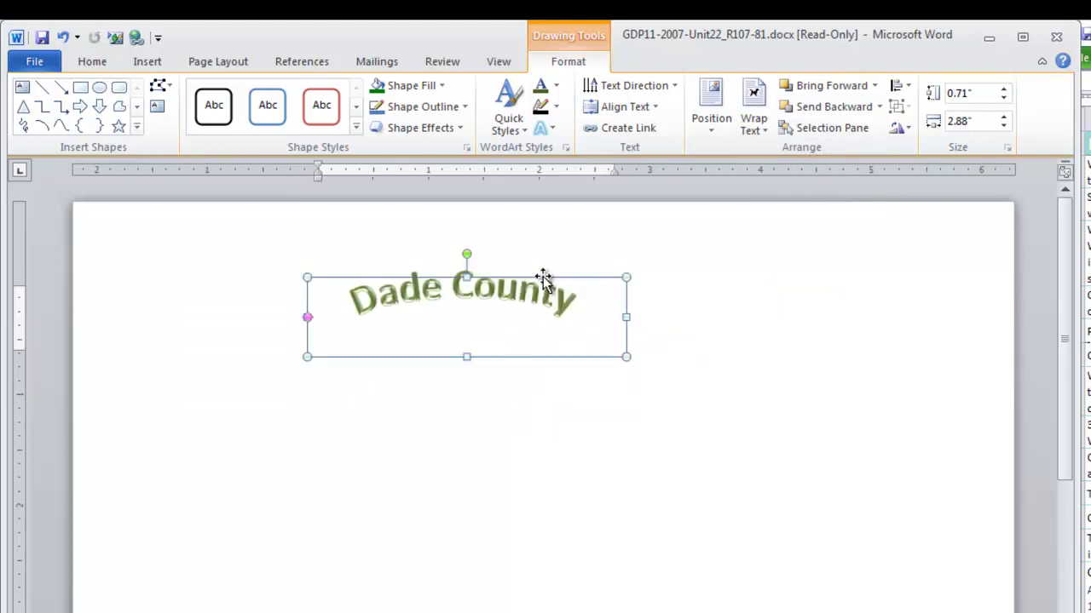
Centre the Dade County WordArt horizontally relative to the margin in Layout options
left_click(708, 135)
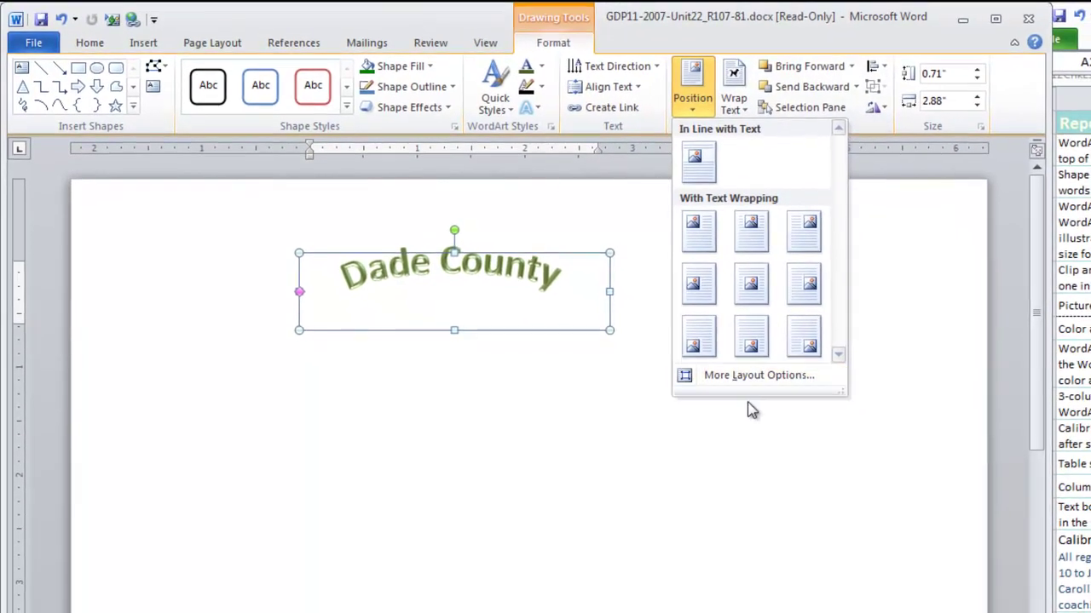
left_click(728, 381)
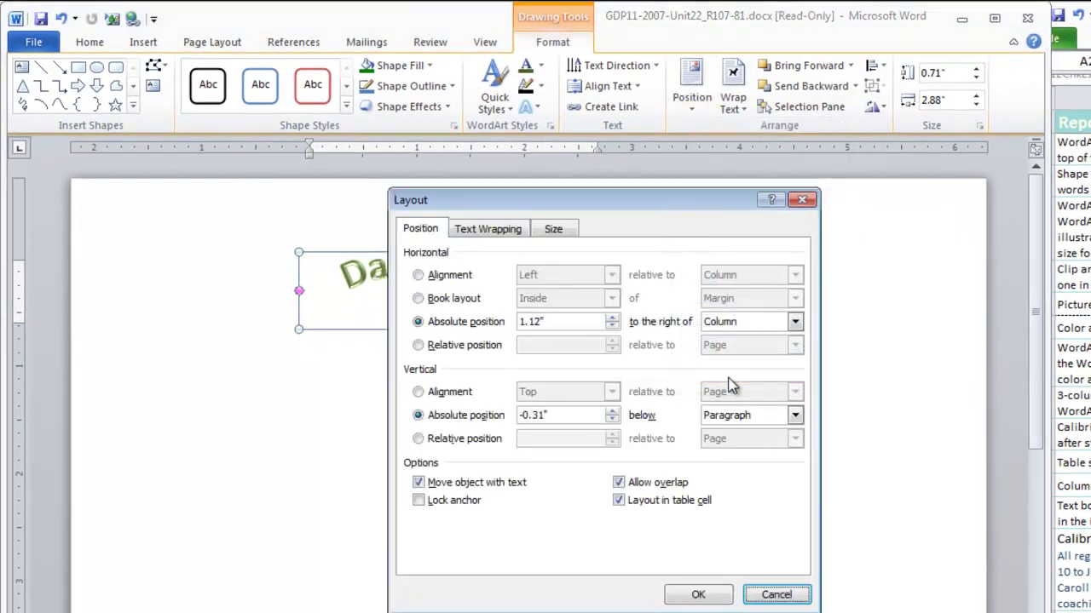
left_click(418, 274)
left_click(610, 275)
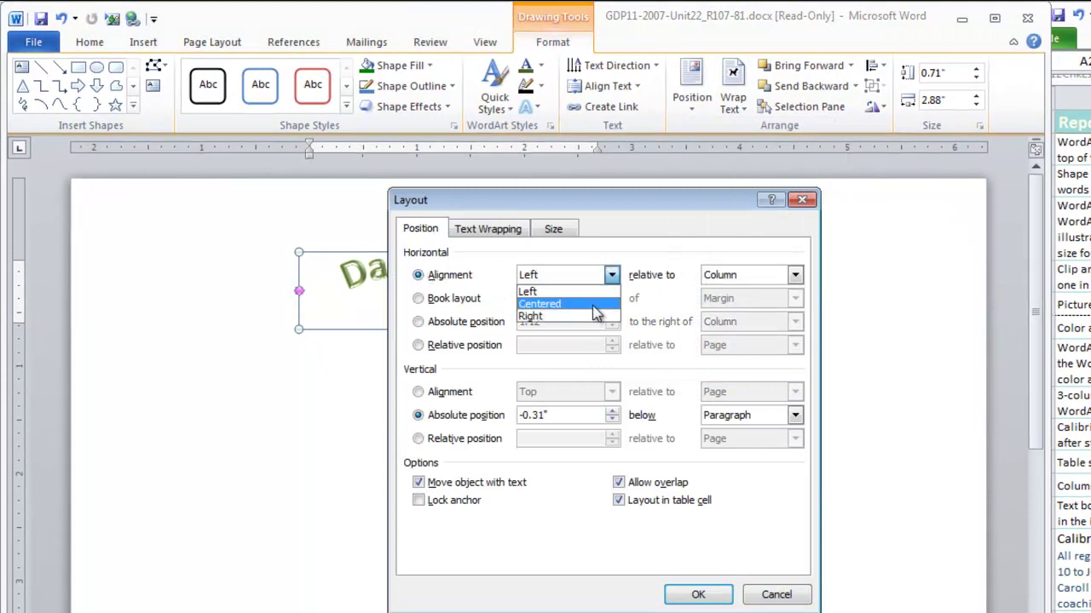
left_click(594, 305)
left_click(794, 276)
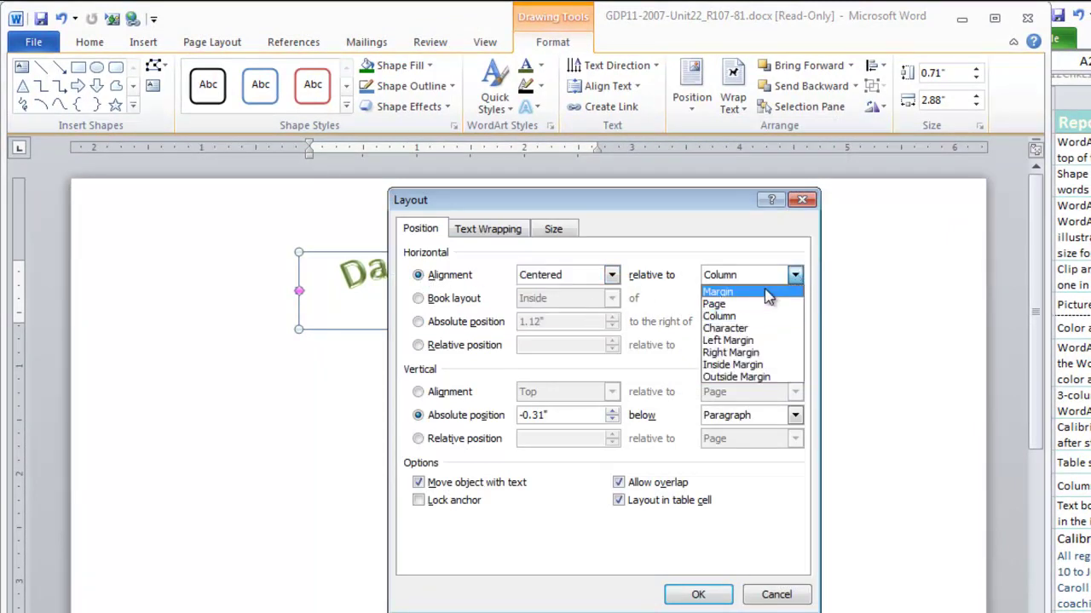
left_click(765, 292)
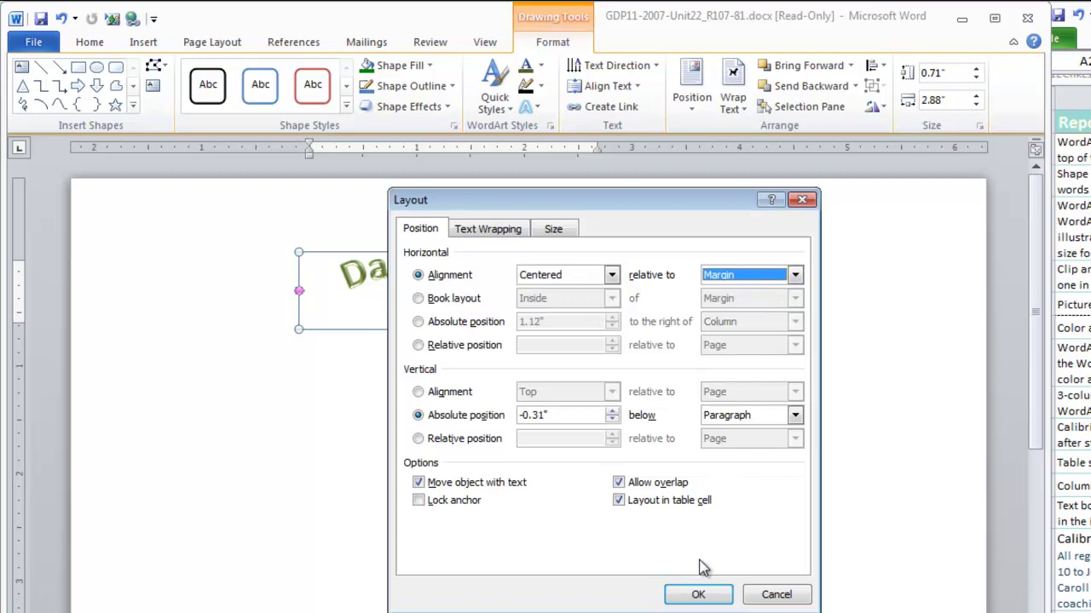
left_click(697, 595)
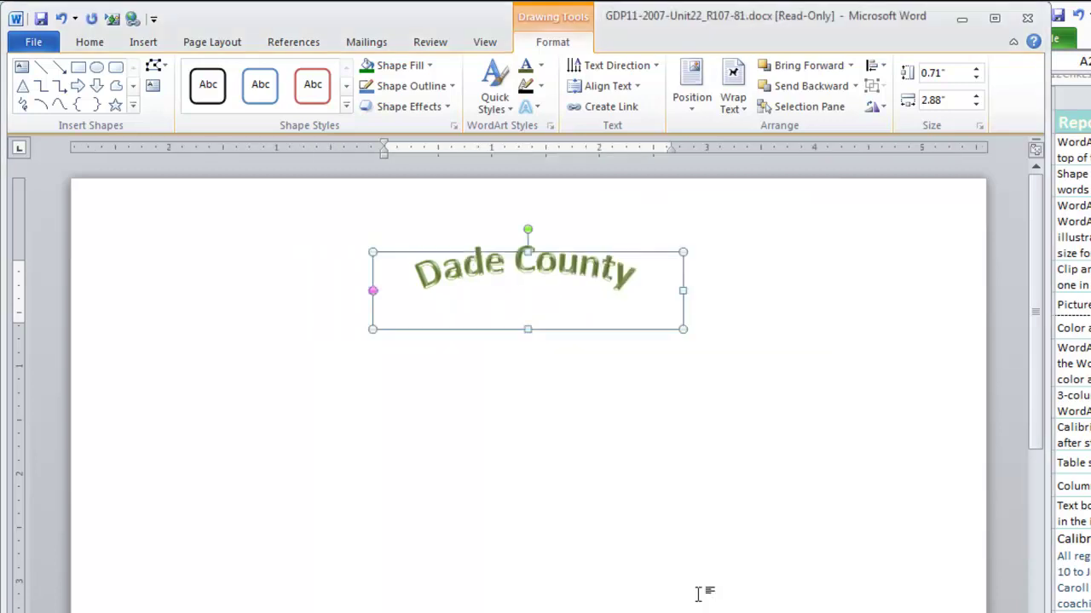
left_click(559, 383)
Show paragraph and formatting marks in the document
left_click(529, 76)
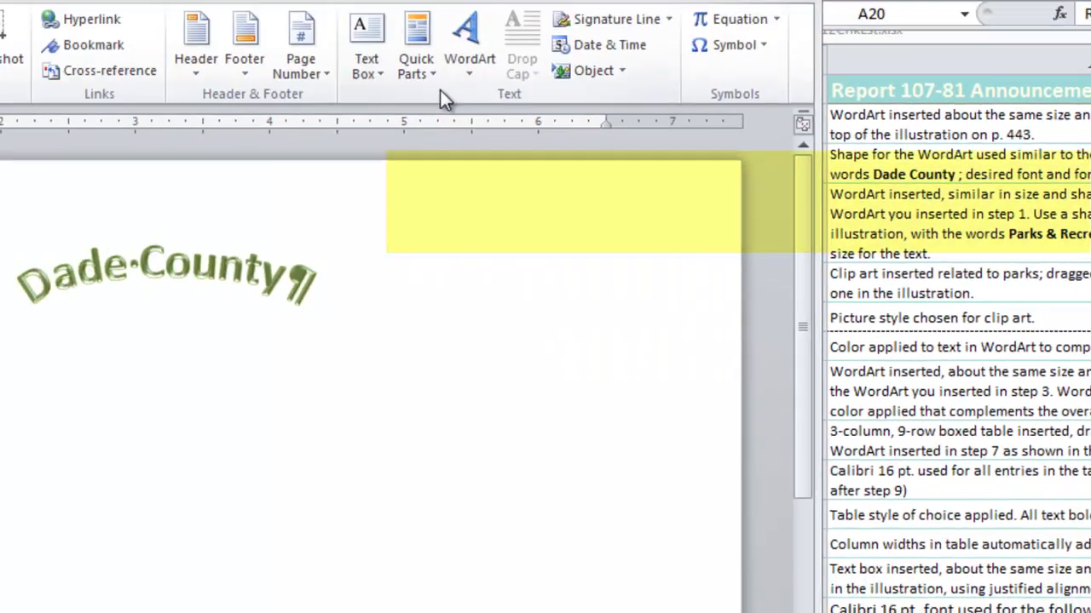
Insert a second WordArt in dark olive green reading 'Parks & Recreation'
left_click(794, 98)
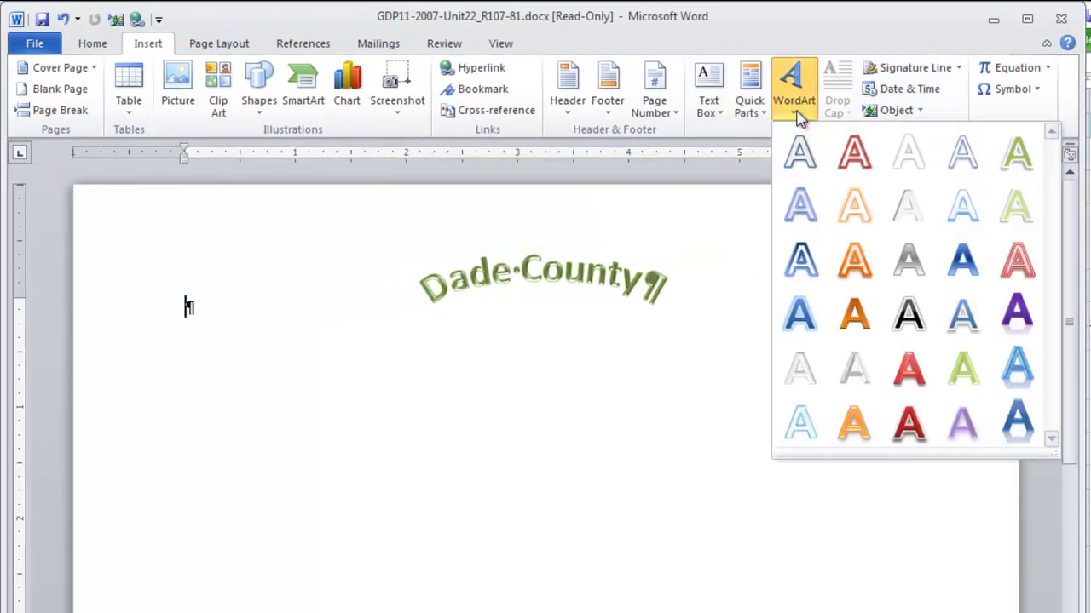
left_click(965, 390)
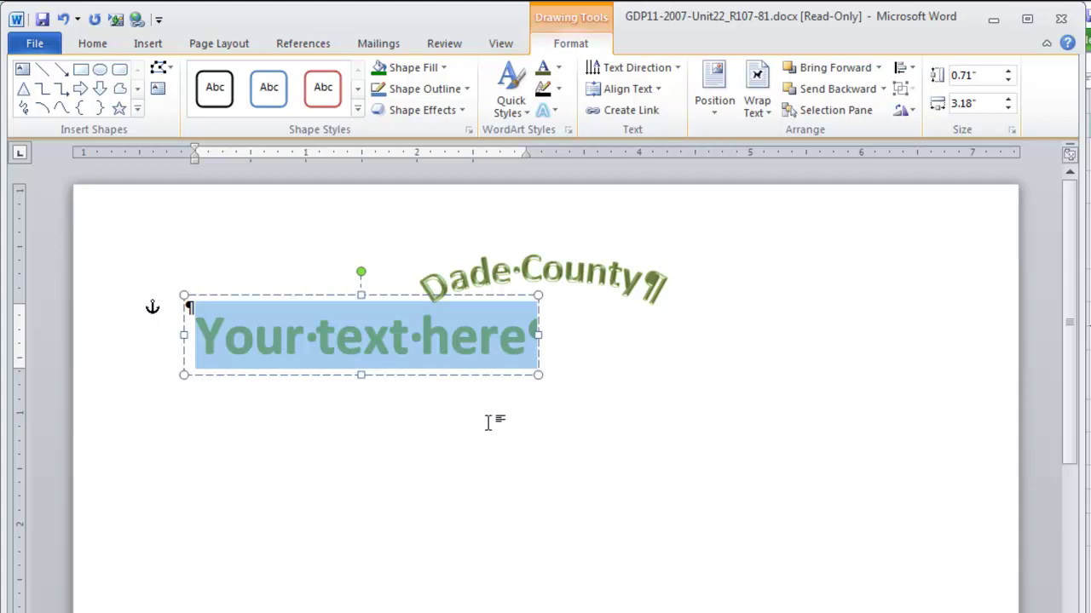
left_click(560, 70)
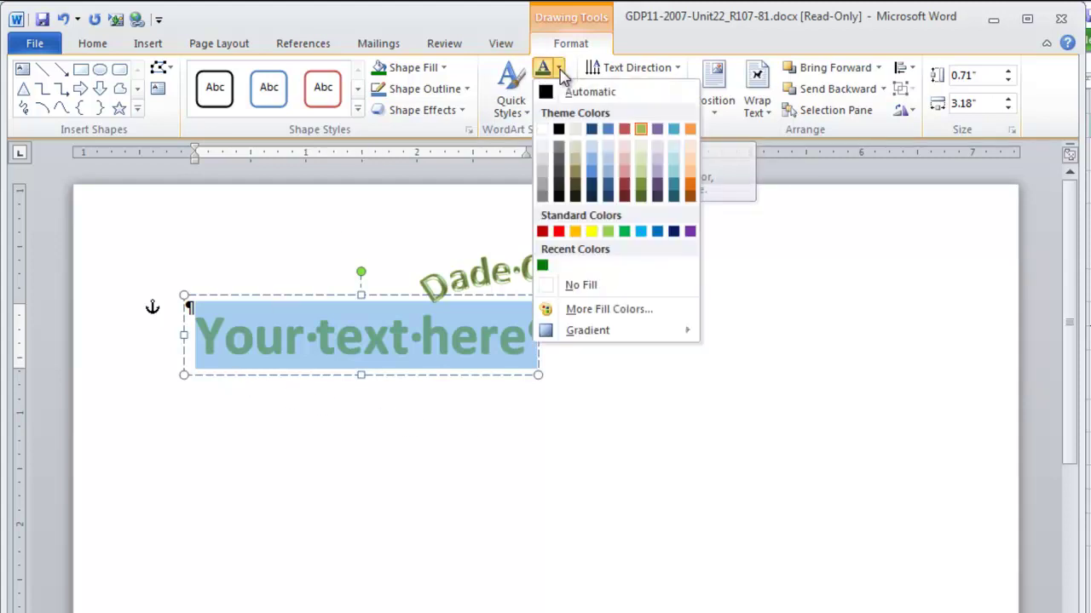
left_click(642, 197)
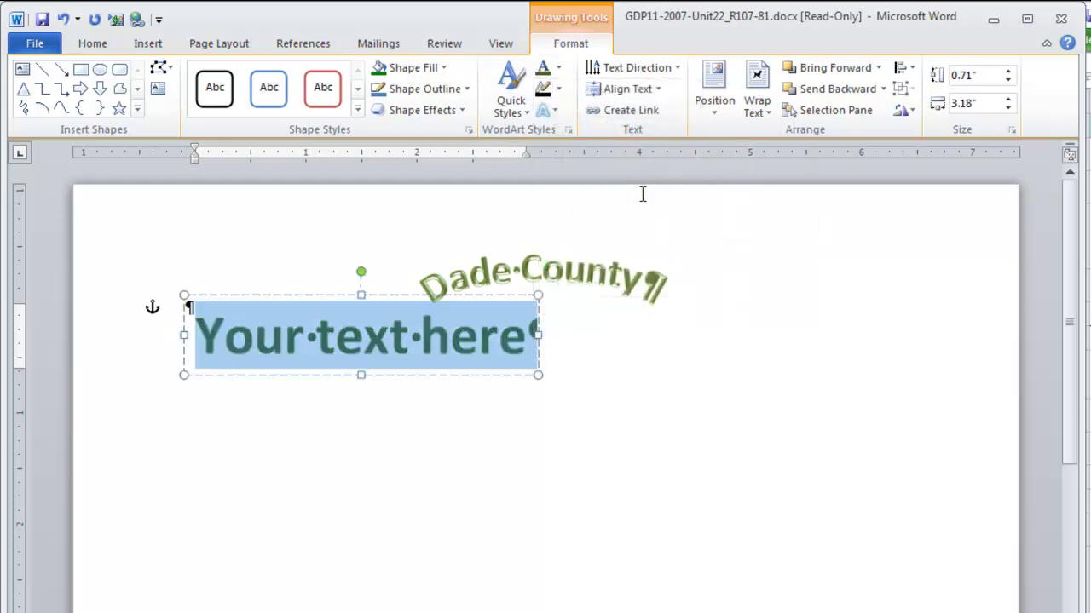
type("Parks & R")
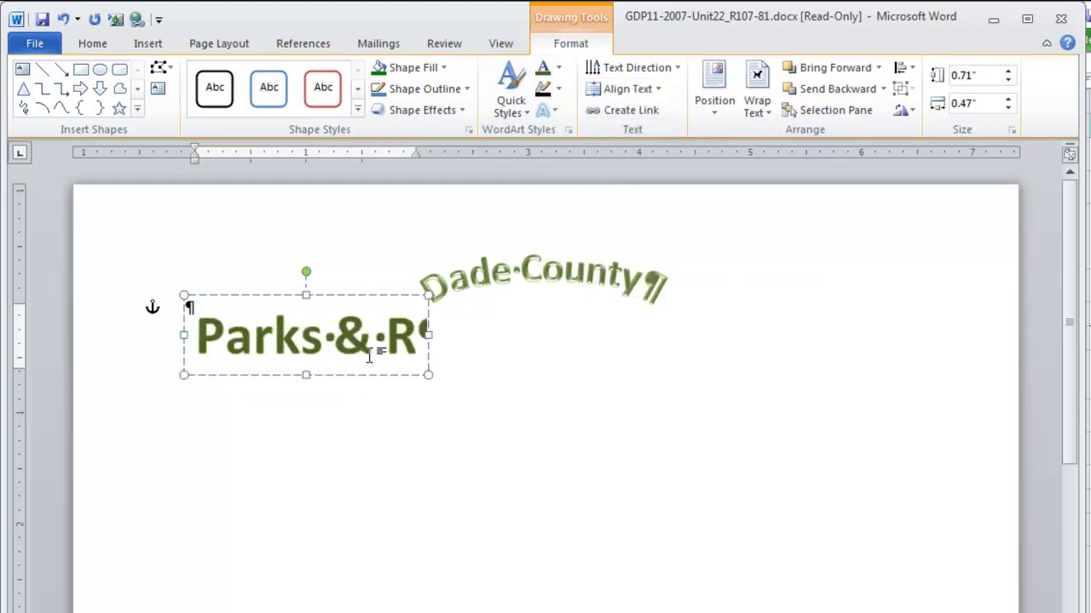
type("ecreation")
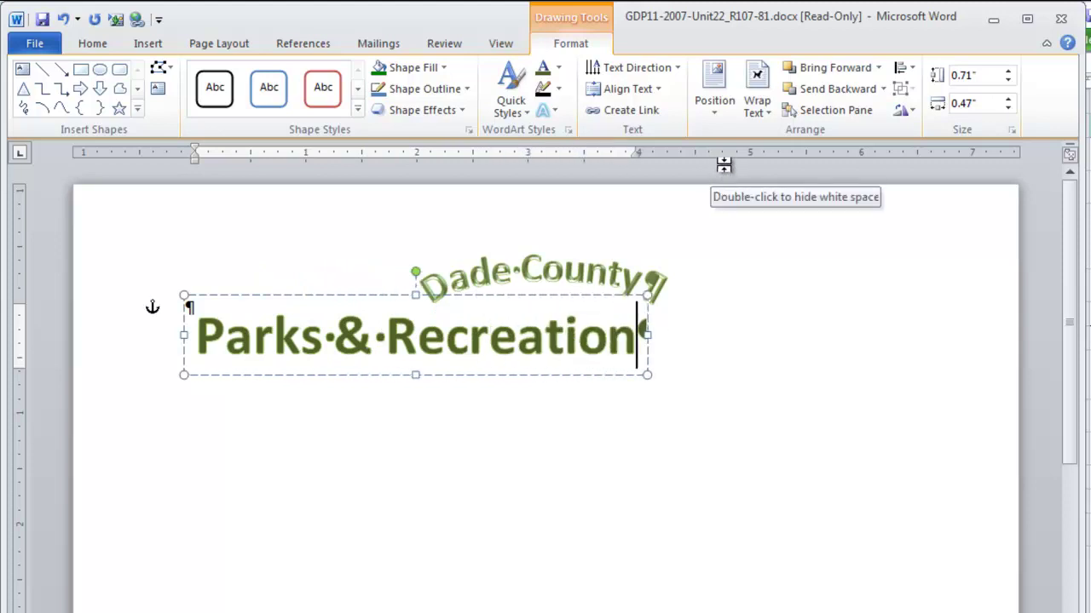
left_click(553, 111)
mouse_move(600, 365)
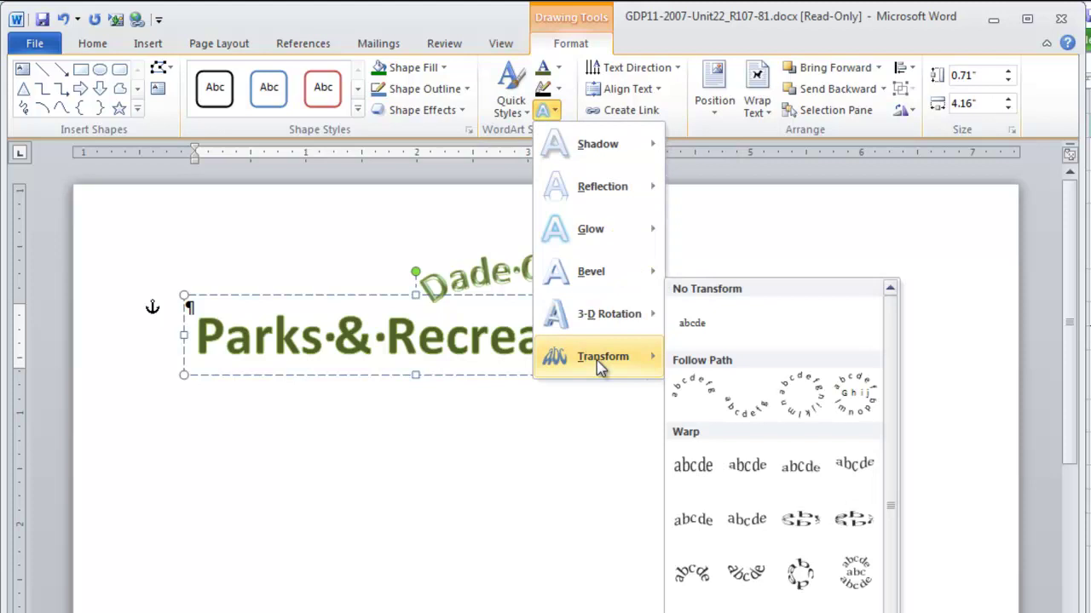
Give Parks & Recreation the Arch Down transform and In Front of Text wrapping
left_click(746, 417)
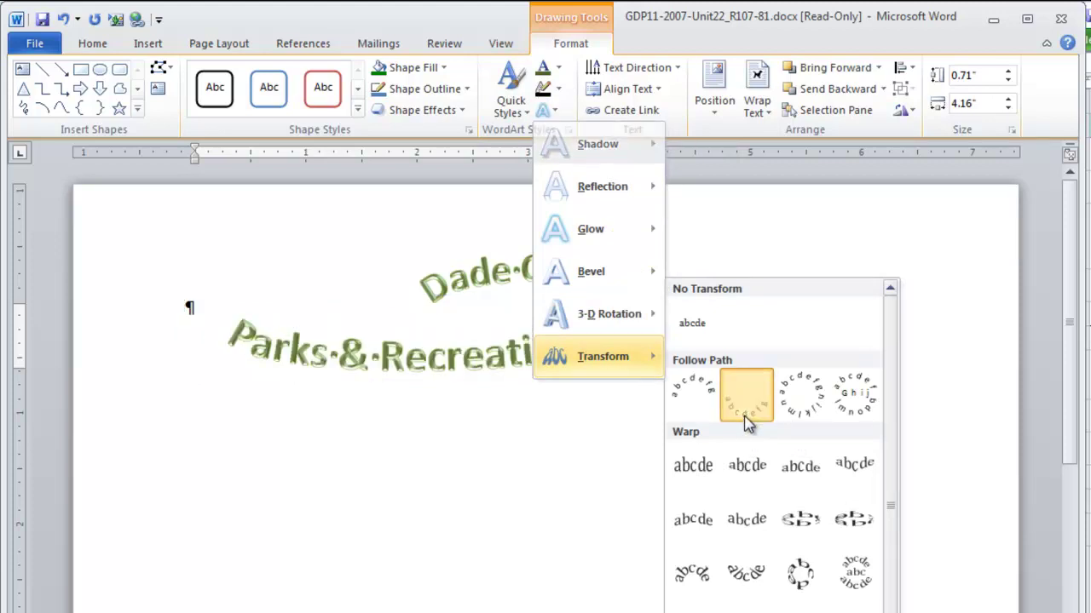
left_click(768, 114)
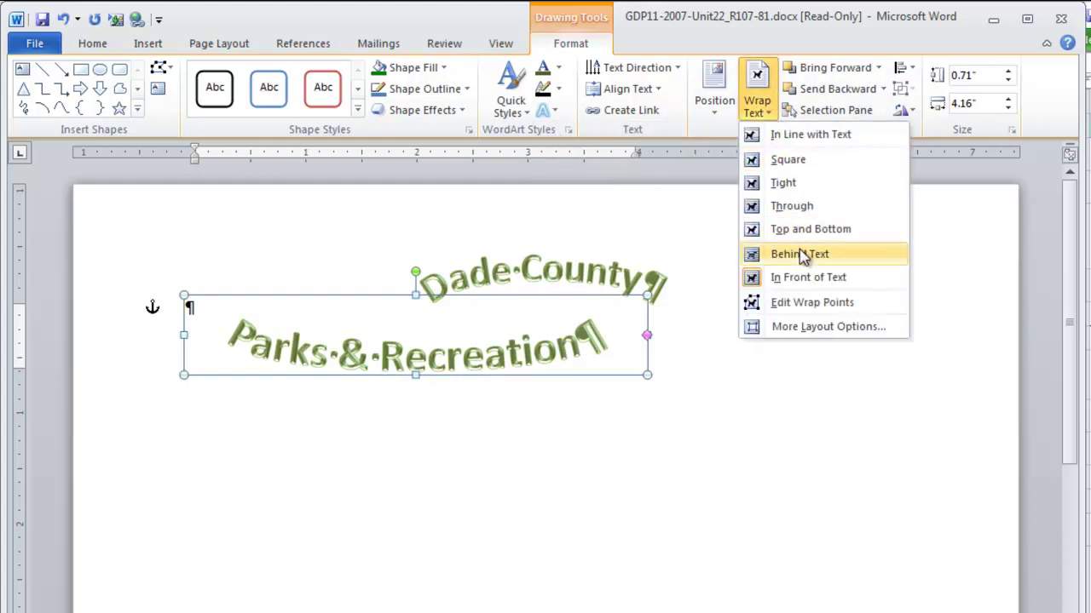
left_click(792, 280)
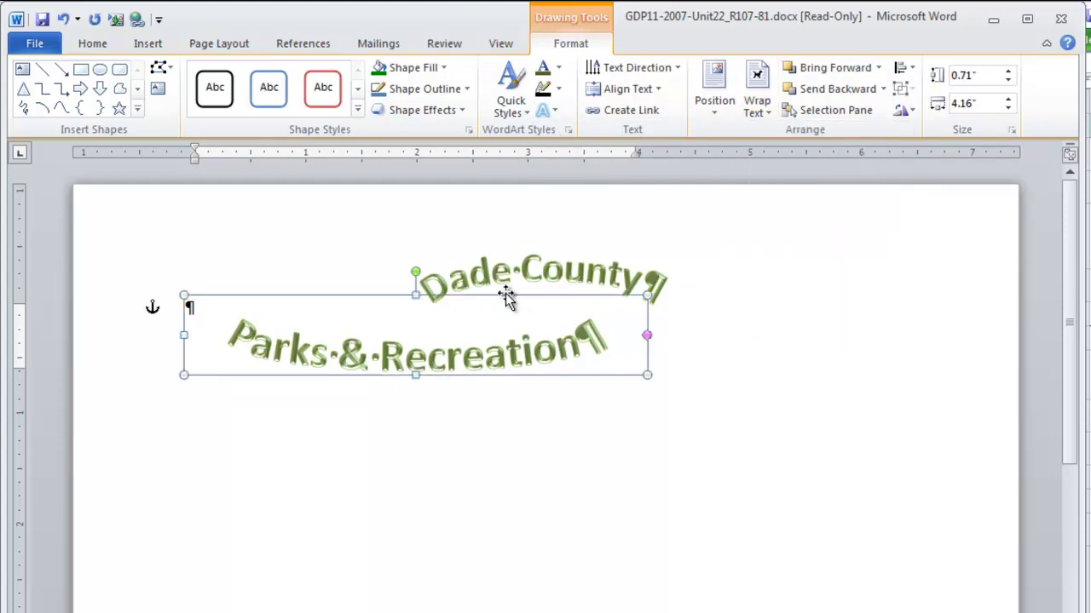
Centre Parks & Recreation horizontally relative to the margin and drag it well below Dade County
left_click(713, 109)
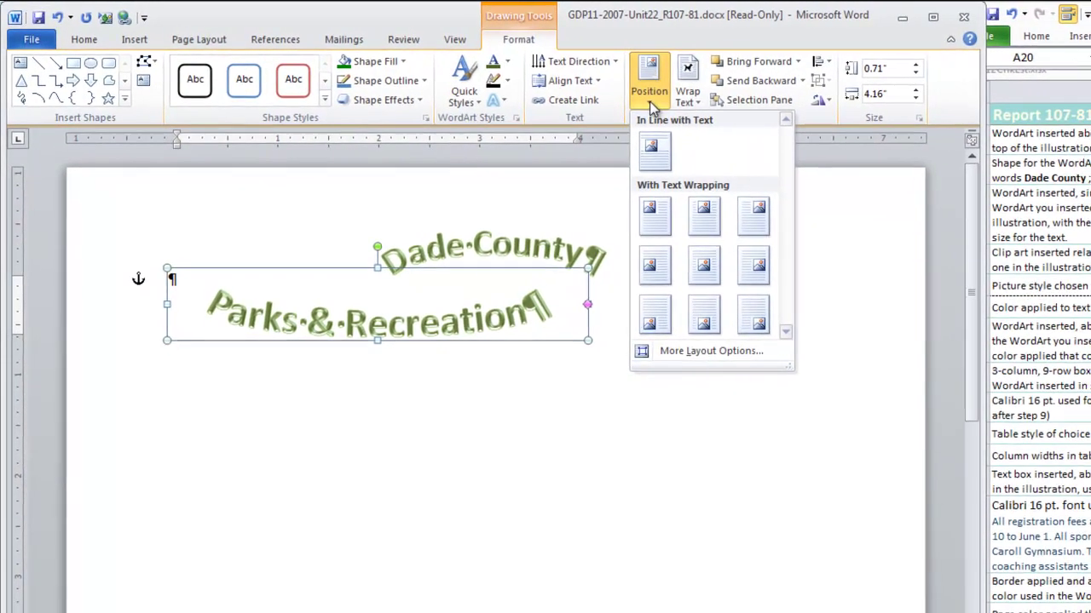
left_click(756, 372)
left_click(392, 257)
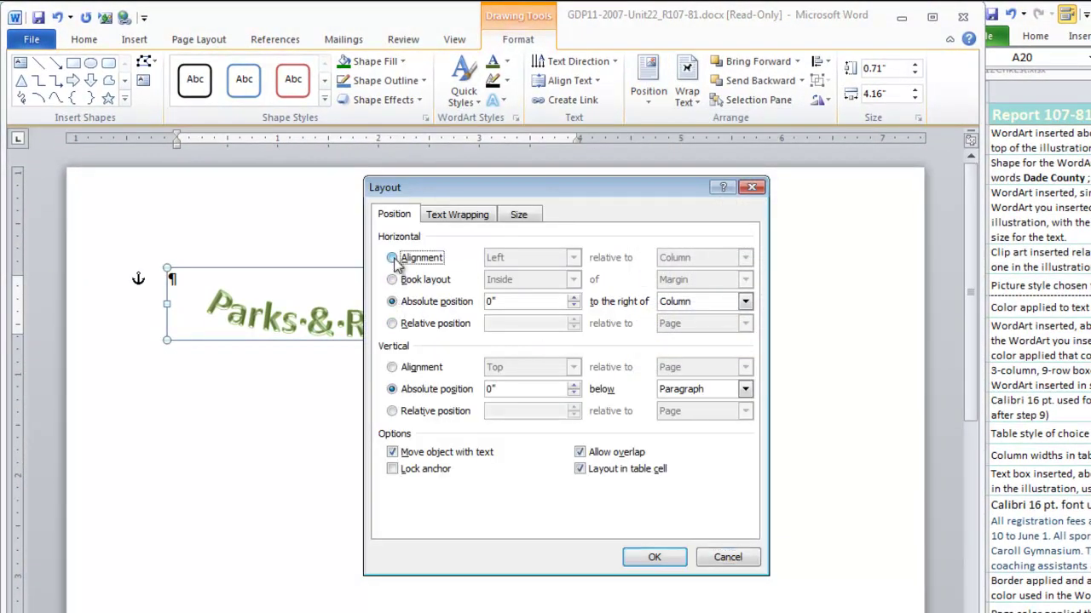
left_click(572, 257)
left_click(506, 284)
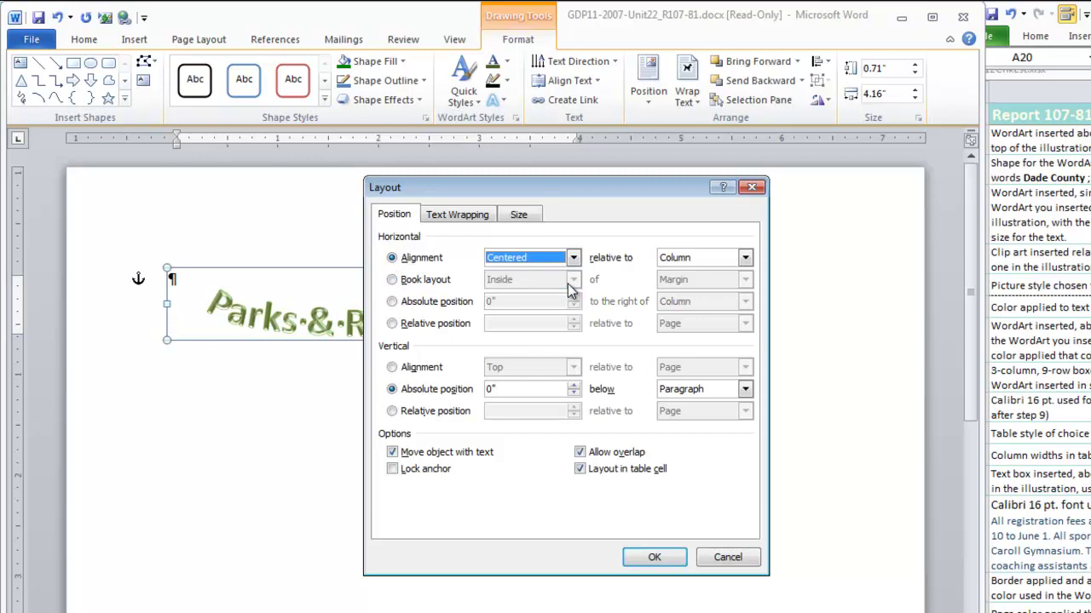
left_click(744, 257)
left_click(725, 272)
left_click(654, 557)
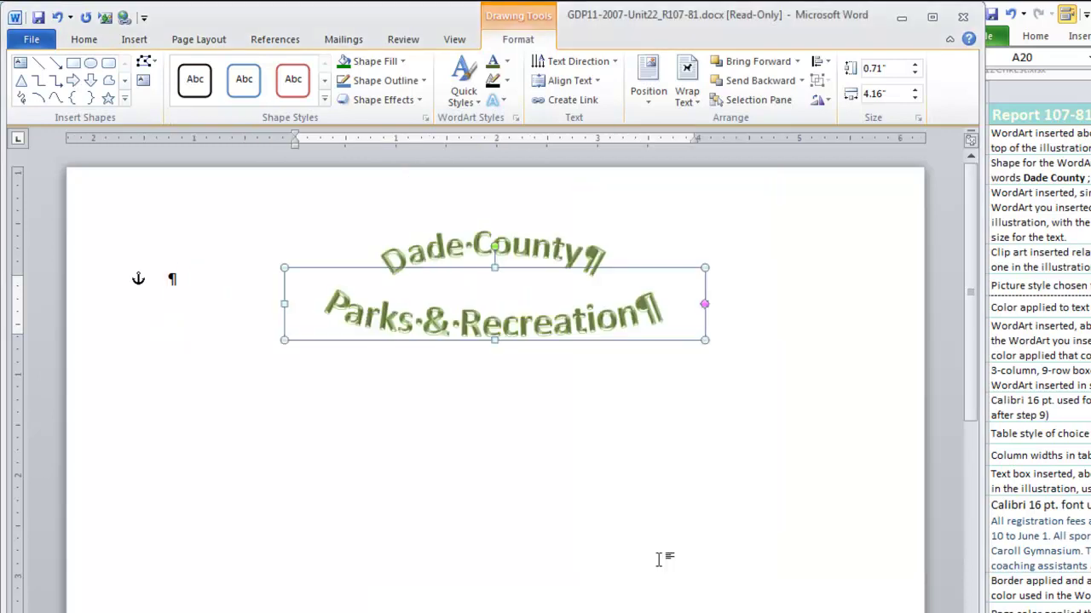
left_click_drag(645, 301, 665, 416)
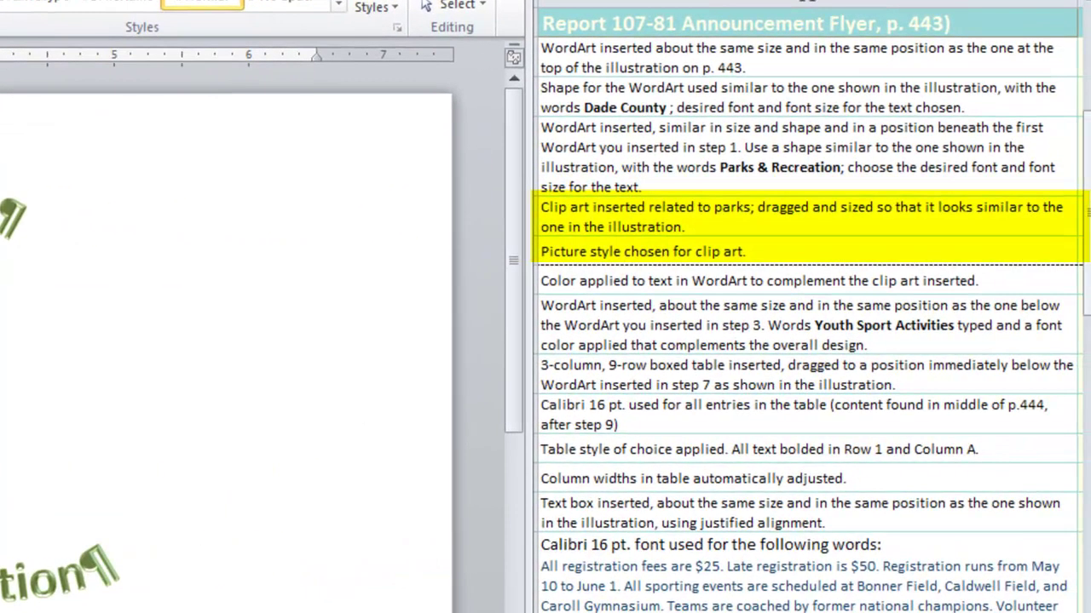
left_click(0, 0)
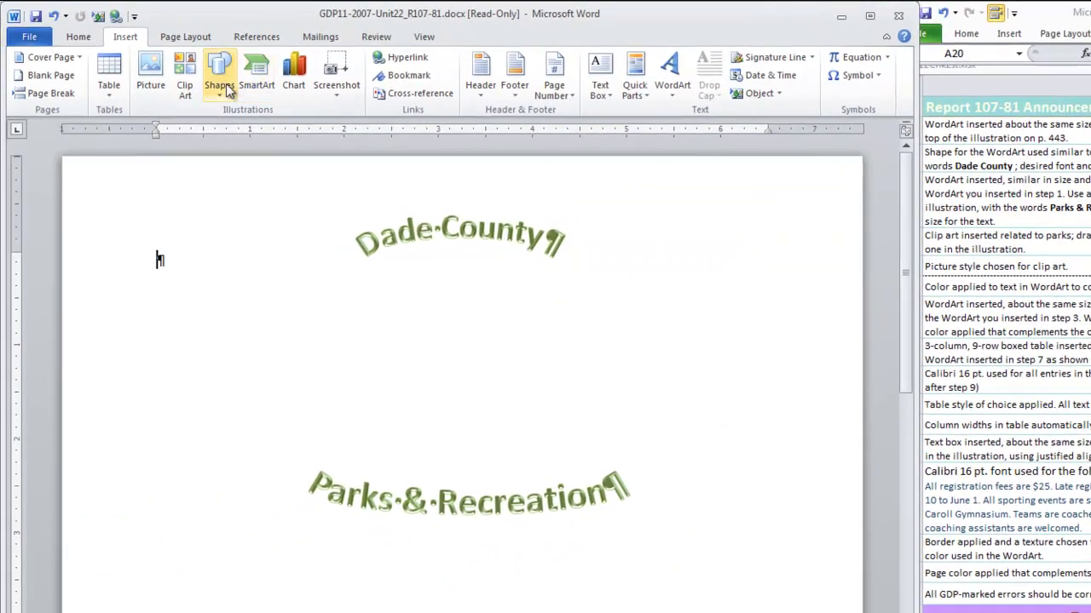
Search clip art for 'parks' and insert the photo of people picnicking on a park lawn
left_click(185, 85)
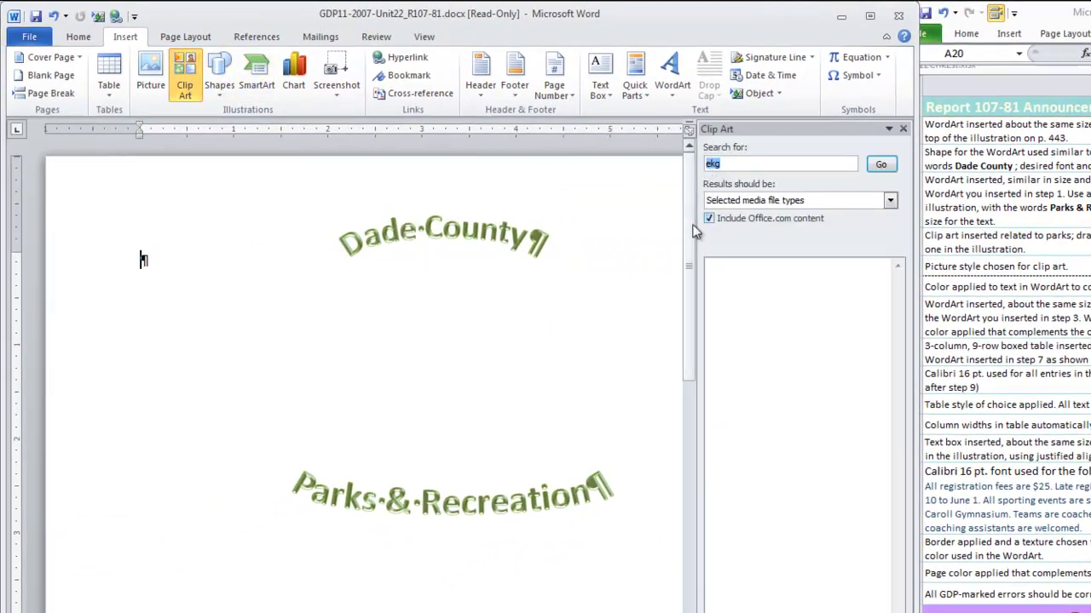
type("parks")
left_click(882, 165)
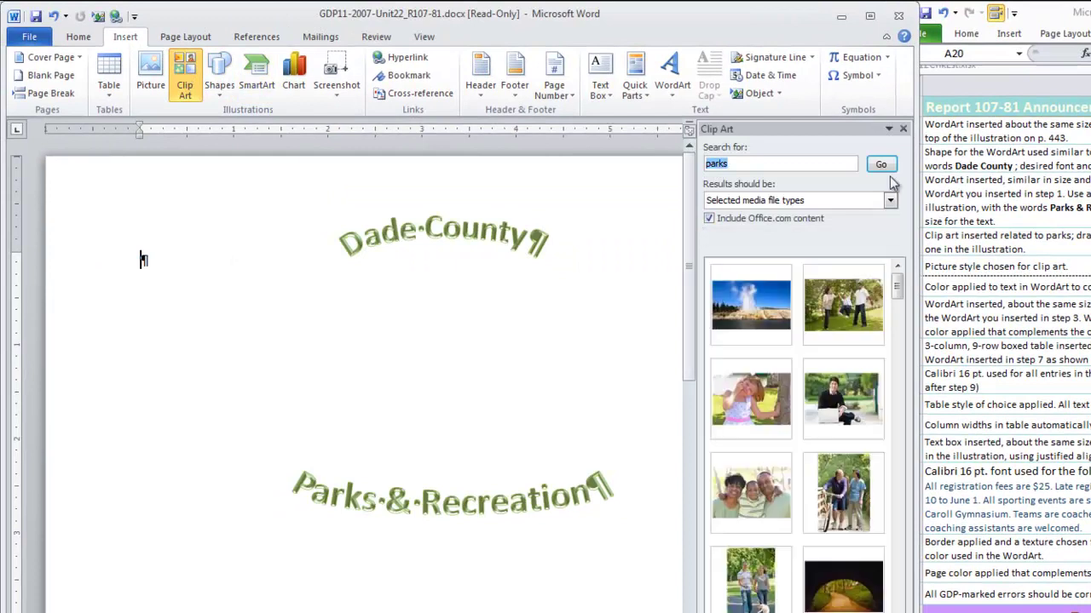
scroll(892, 380, "down", 5)
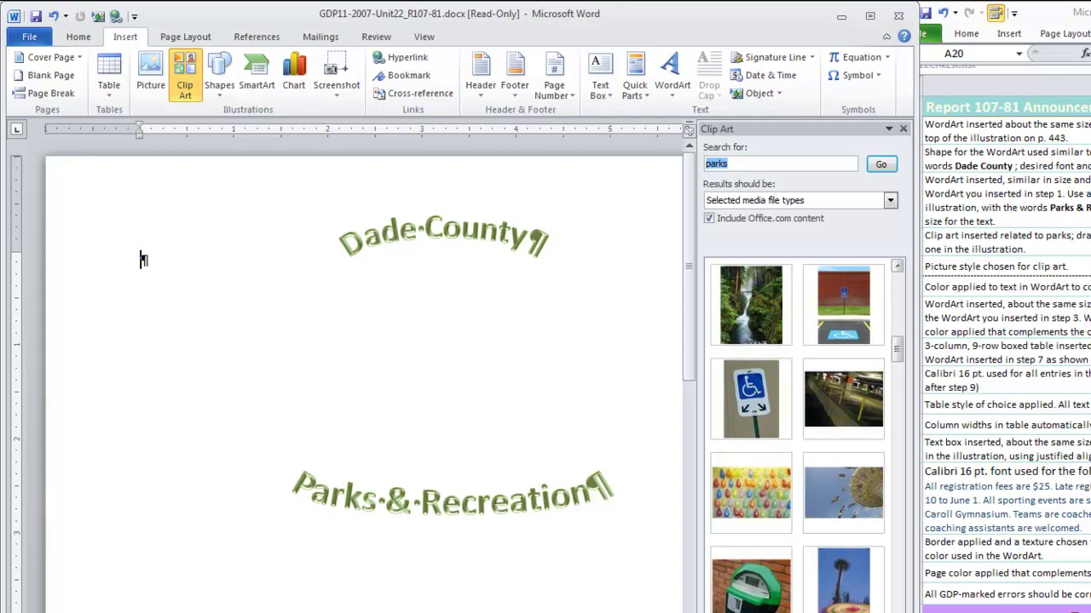
scroll(143, 260, "down", 1)
scroll(143, 259, "down", 2)
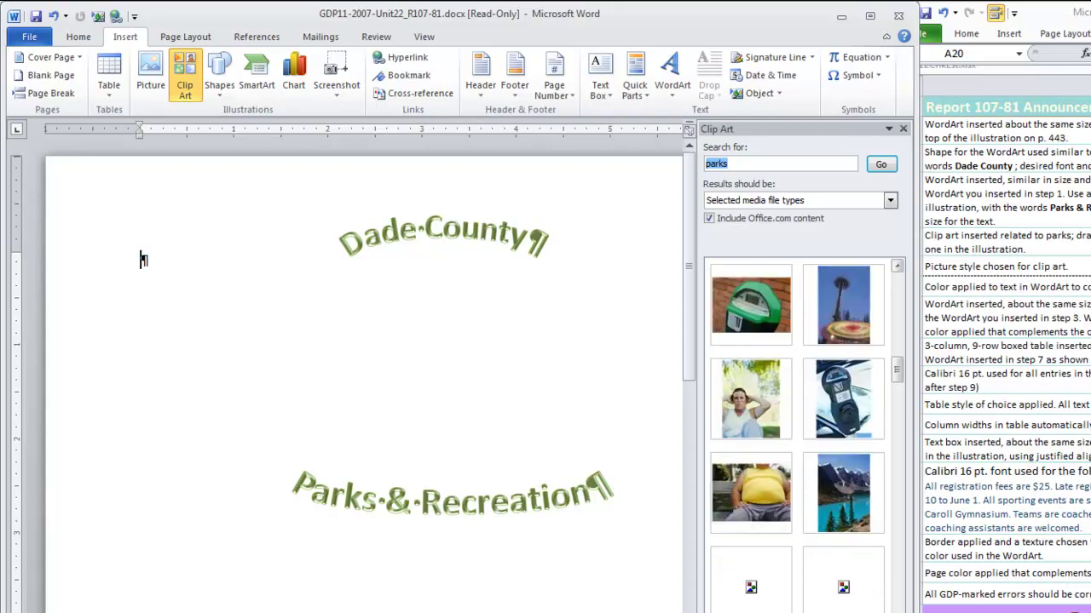
scroll(143, 260, "down", 1)
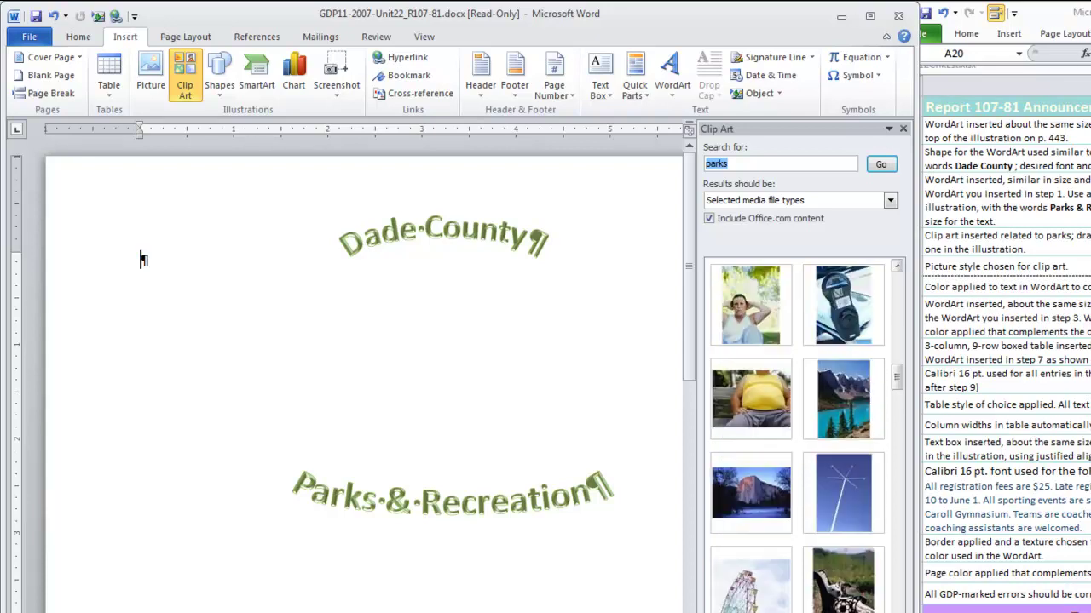
scroll(143, 260, "down", 1)
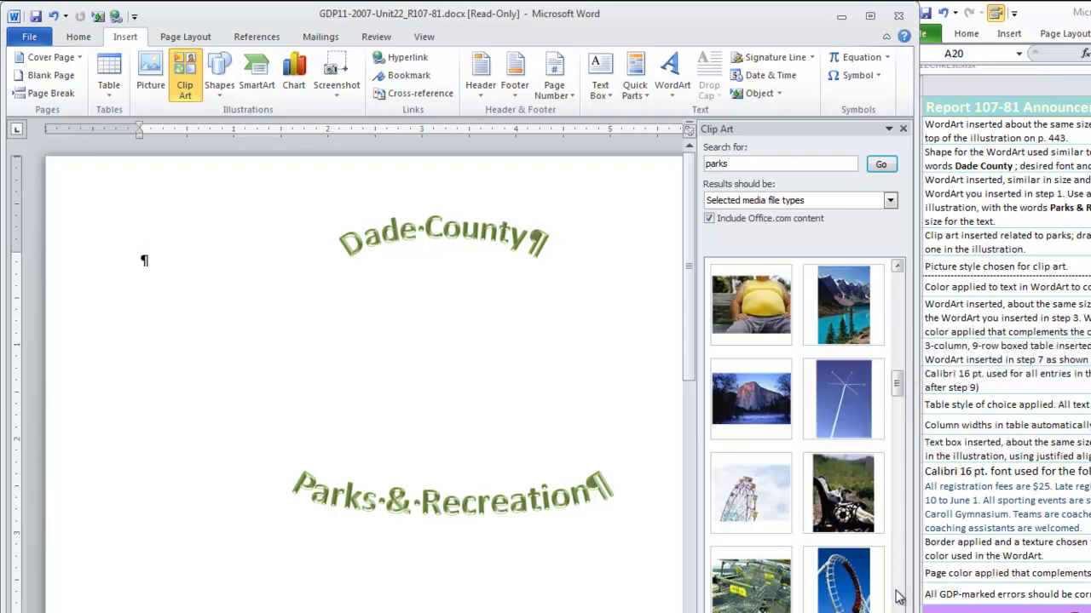
scroll(898, 597, "down", 3)
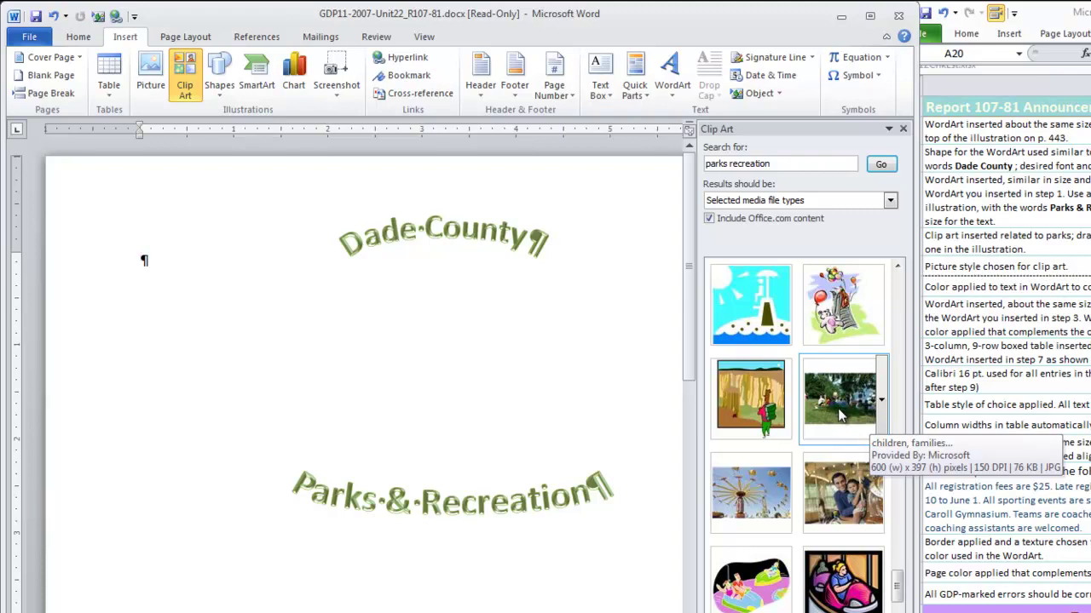
left_click(839, 415)
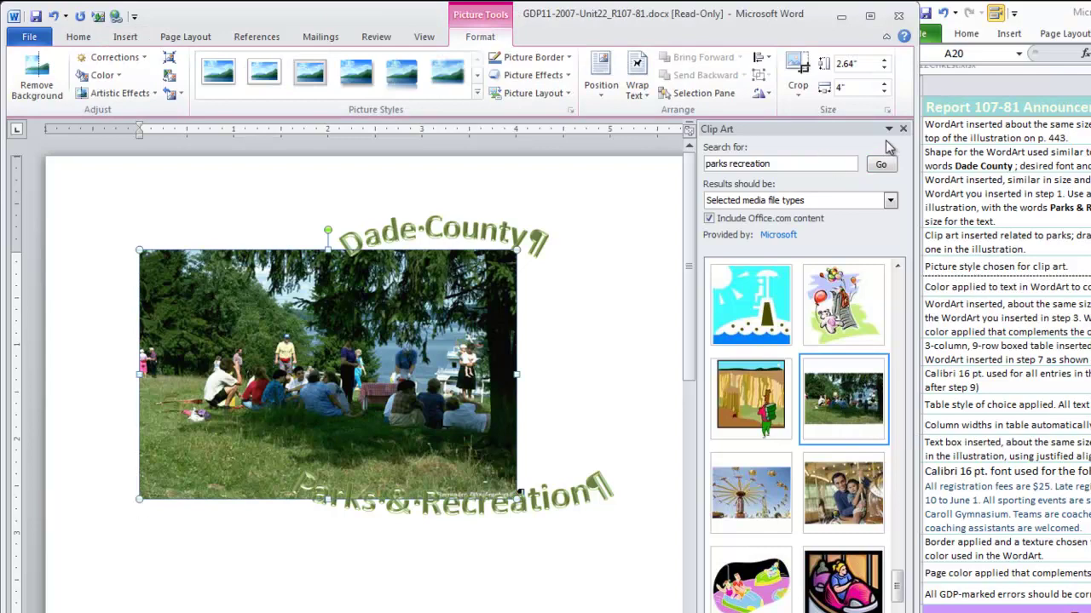
Shrink the park photo, set it In Front of Text, centre it between the headings, hide ¶ marks
left_click(903, 128)
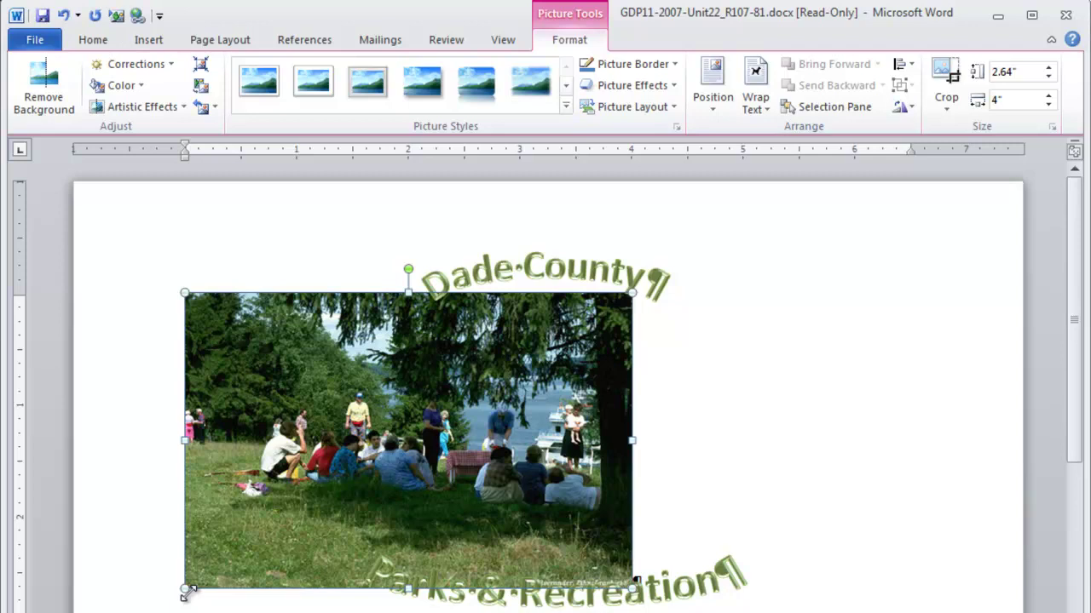
left_click_drag(186, 594, 450, 440)
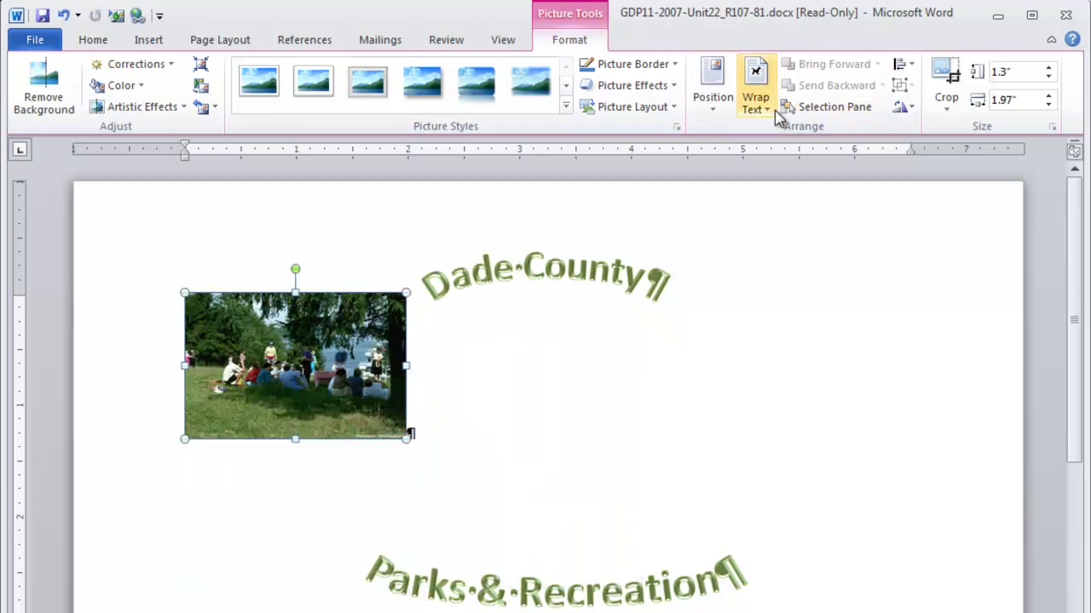
left_click(767, 111)
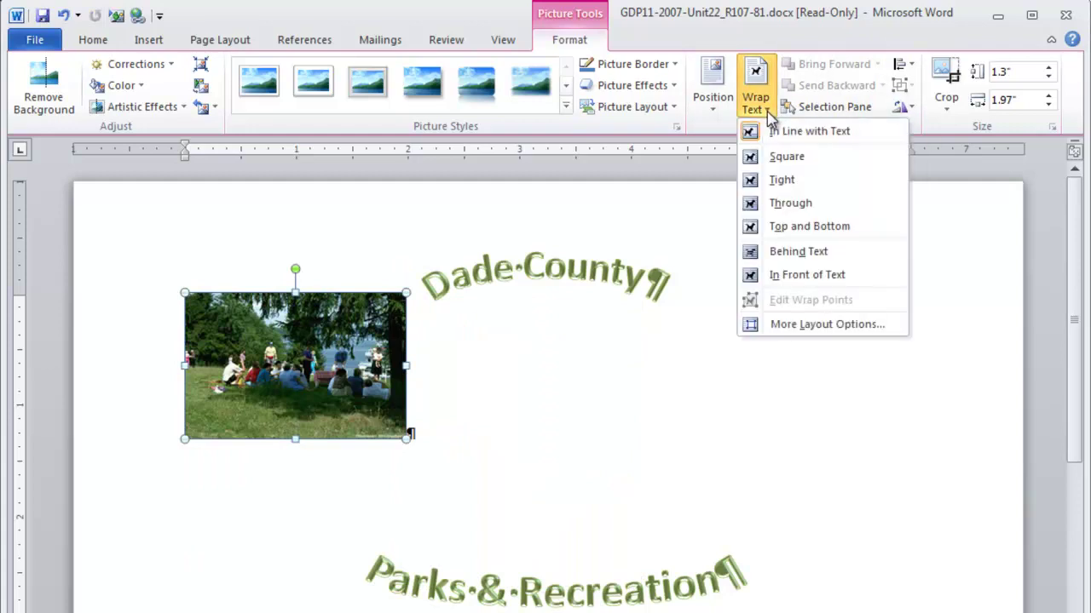
left_click(792, 283)
left_click_drag(275, 364, 523, 391)
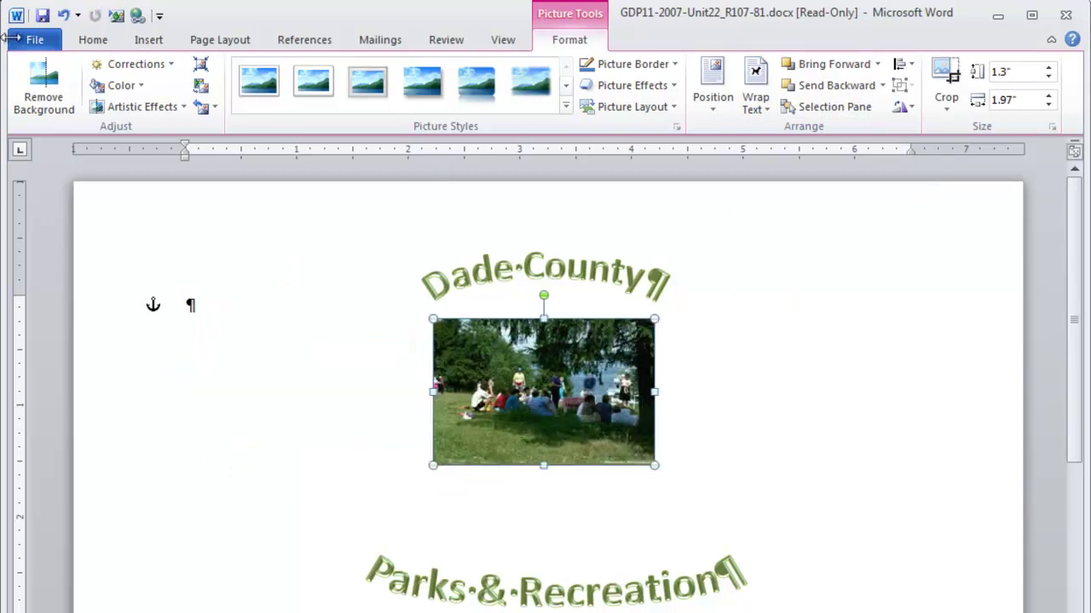
left_click(92, 43)
left_click(549, 75)
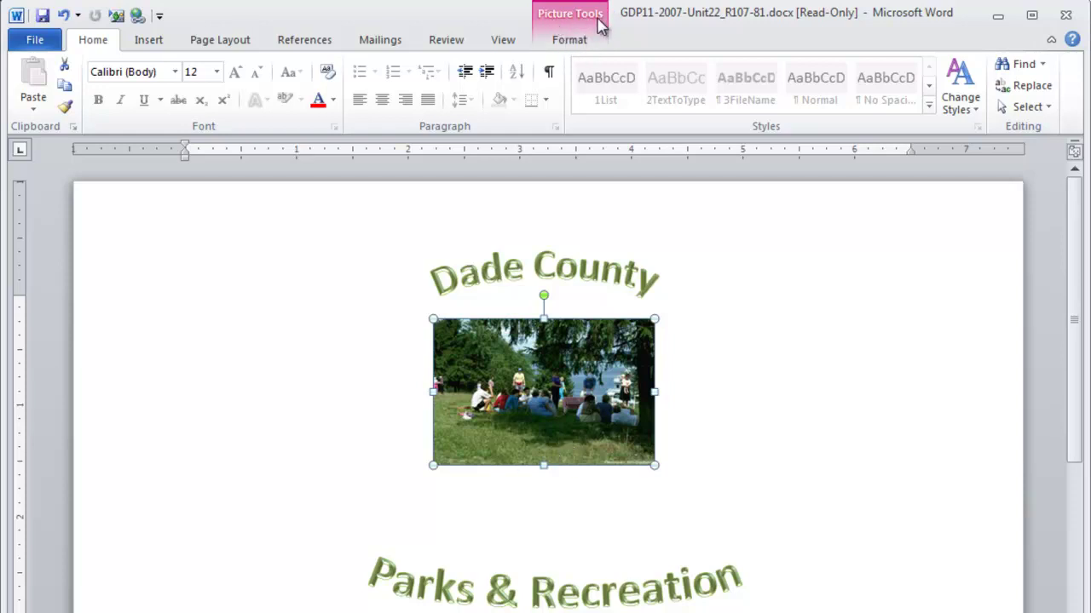
Apply the Reflected Bevel, White picture style to the park photo
left_click(575, 48)
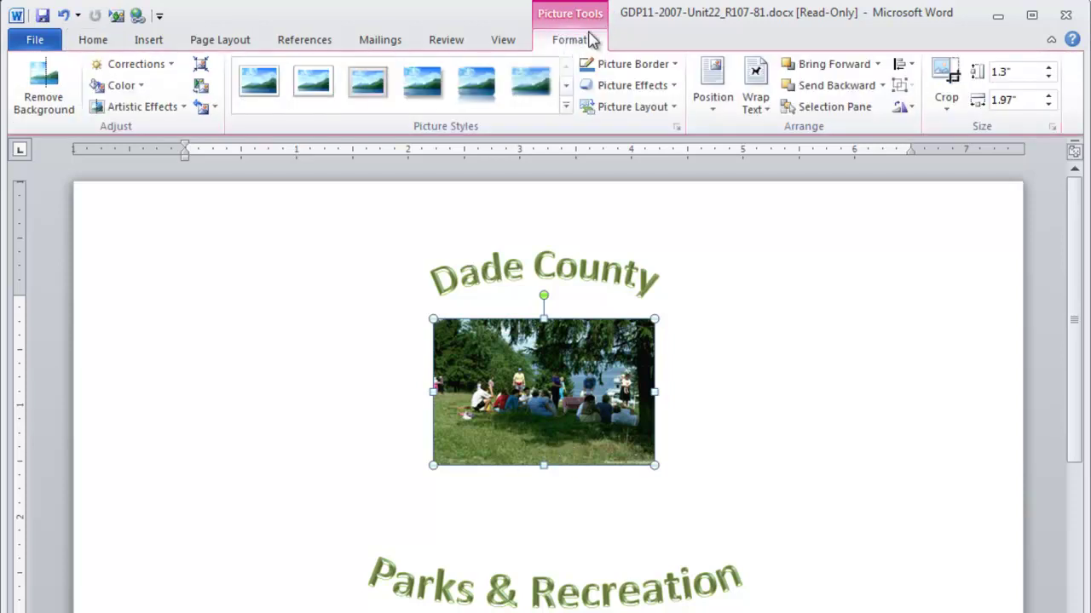
left_click(565, 106)
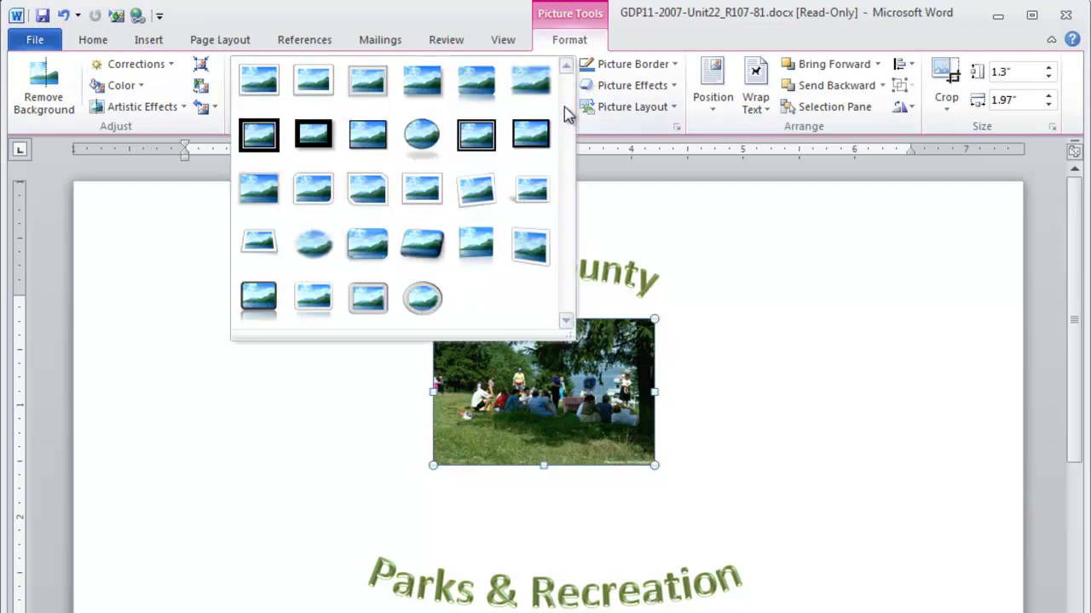
left_click(313, 300)
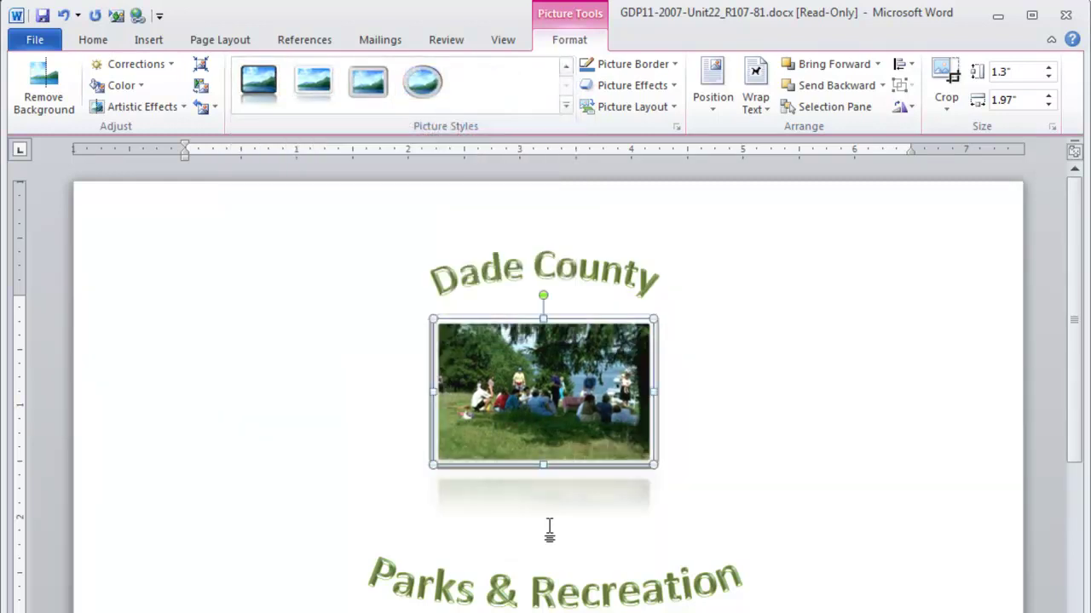
Set the photo's horizontal alignment to Centered relative to Margin
left_click(714, 104)
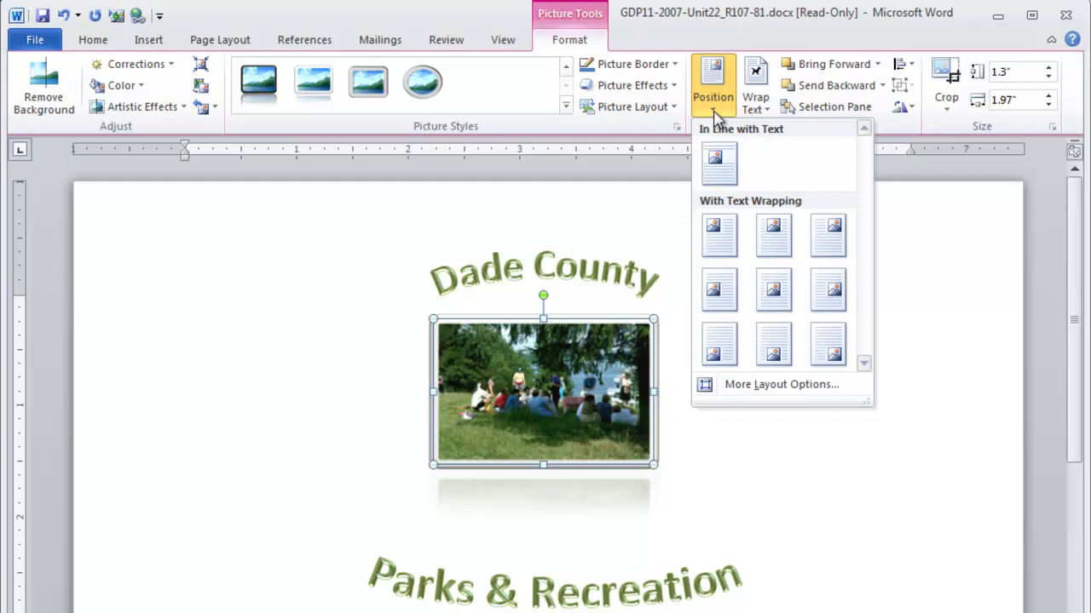
left_click(782, 384)
left_click(633, 280)
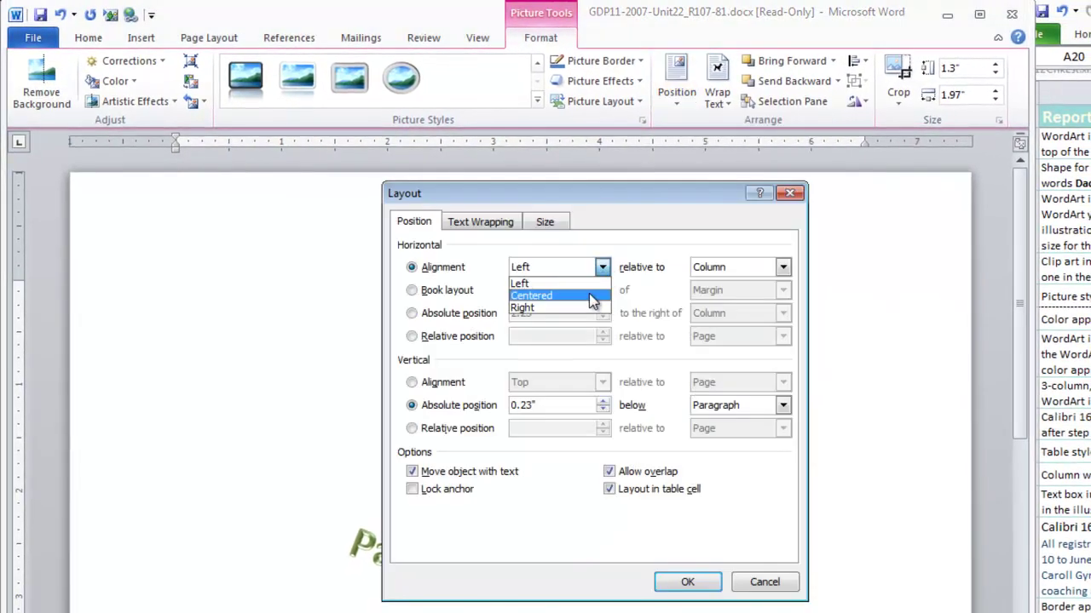
left_click(589, 294)
left_click(782, 267)
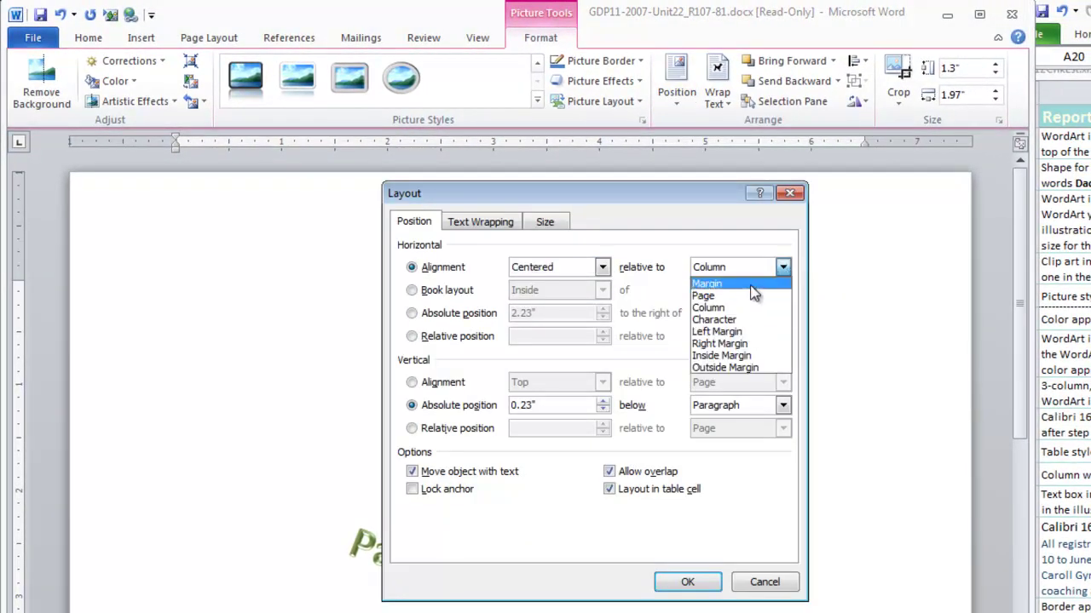
left_click(750, 286)
Confirm the photo position, then move Parks & Recreation up and stretch it around the photo
left_click(698, 582)
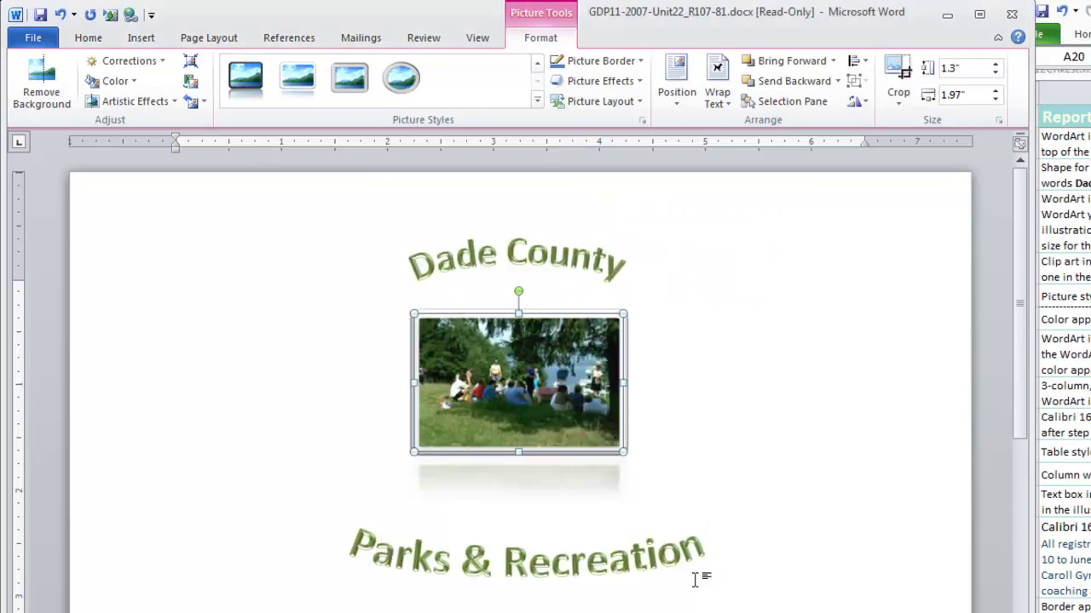
mouse_move(557, 579)
left_mouse_down()
mouse_move(625, 455)
mouse_move(628, 465)
left_mouse_up()
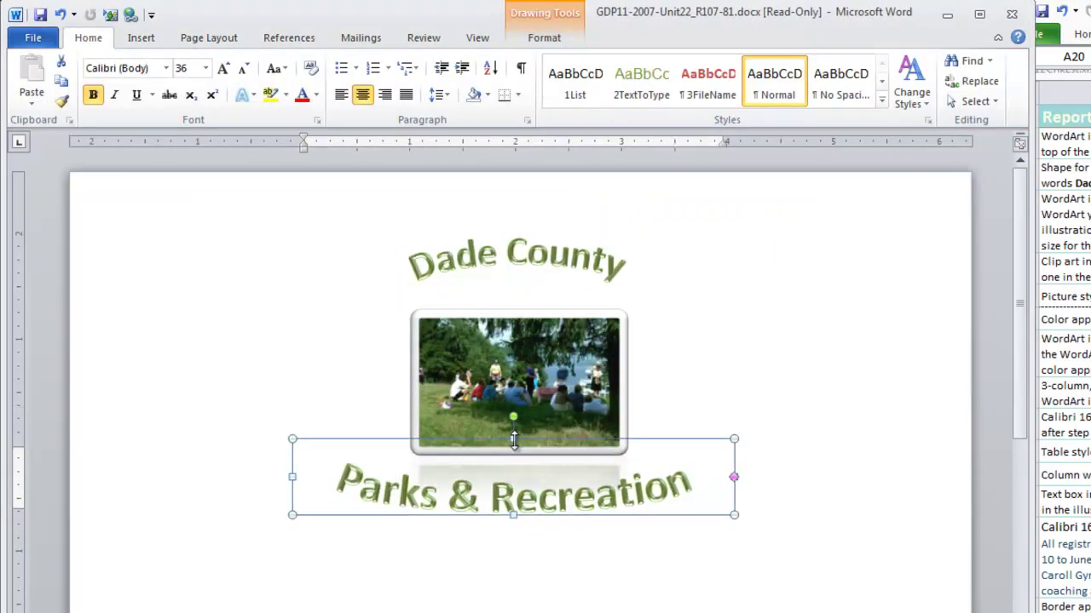
left_click_drag(514, 439, 509, 382)
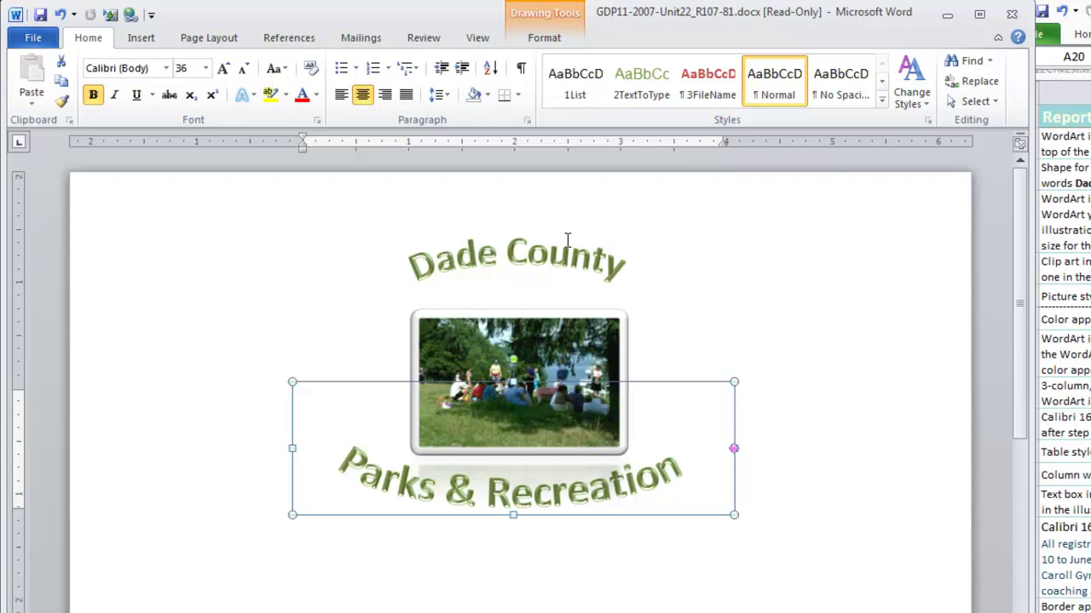
Stretch and widen the Dade County arc toward the photo and enlarge its text with Grow Font
left_click(510, 259)
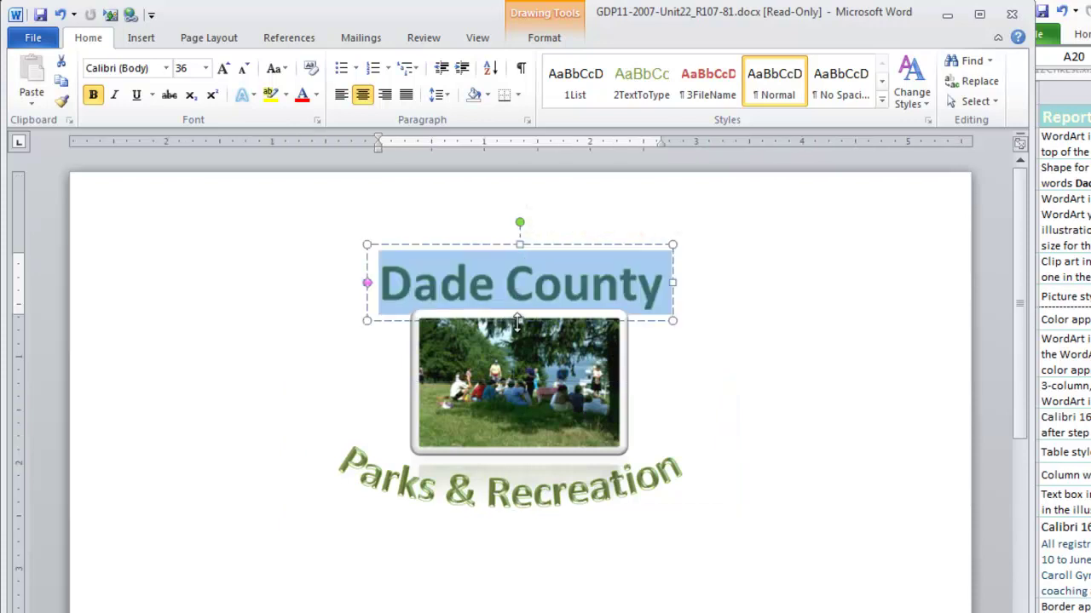
left_click_drag(510, 317, 518, 387)
left_click_drag(673, 316, 825, 329)
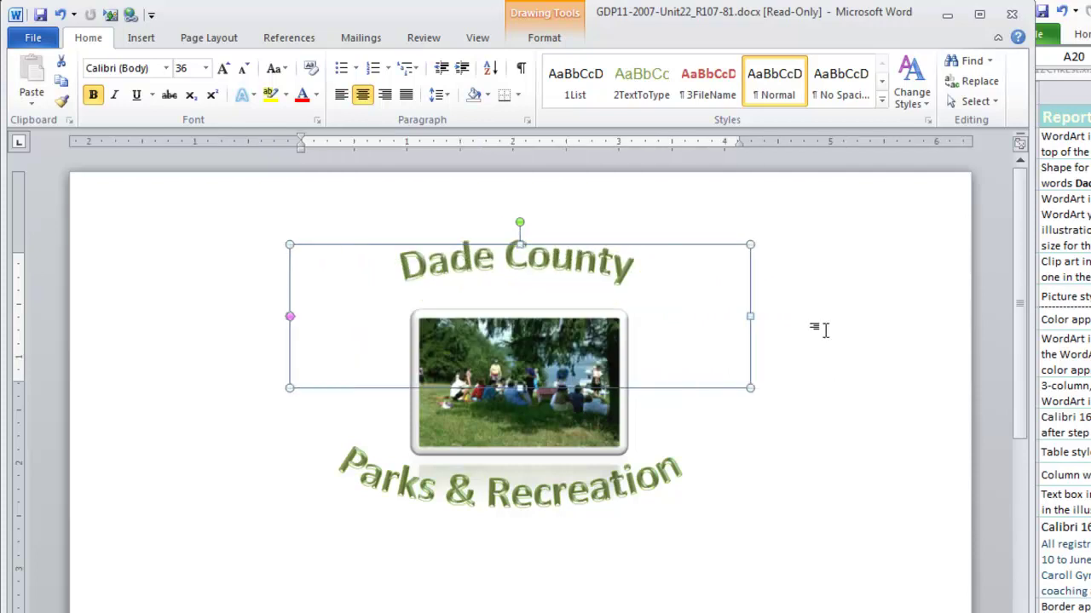
key("ctrl+a")
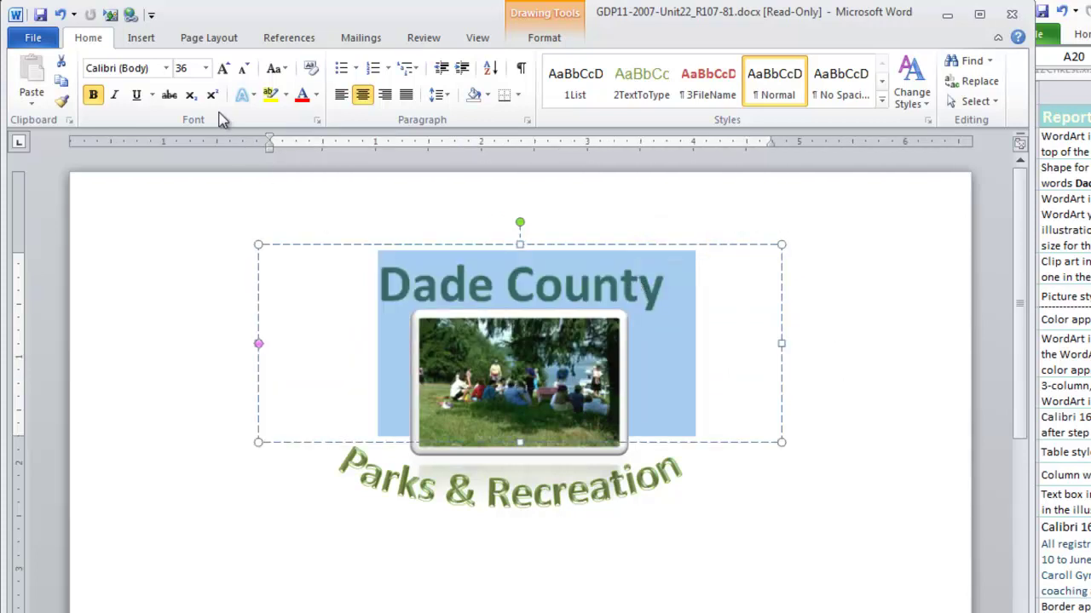
left_click(224, 70)
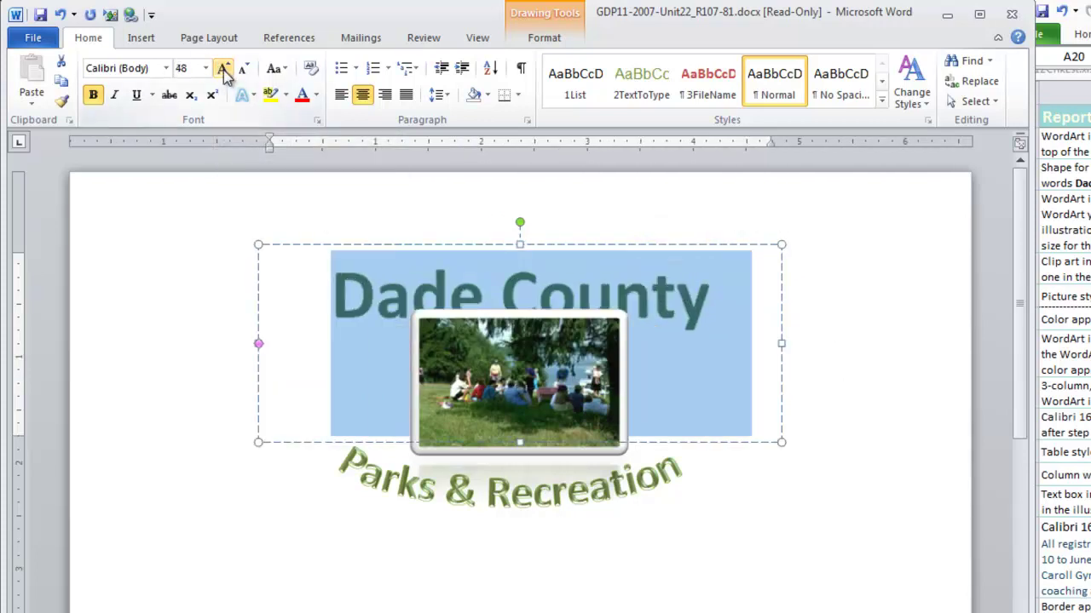
left_click(723, 559)
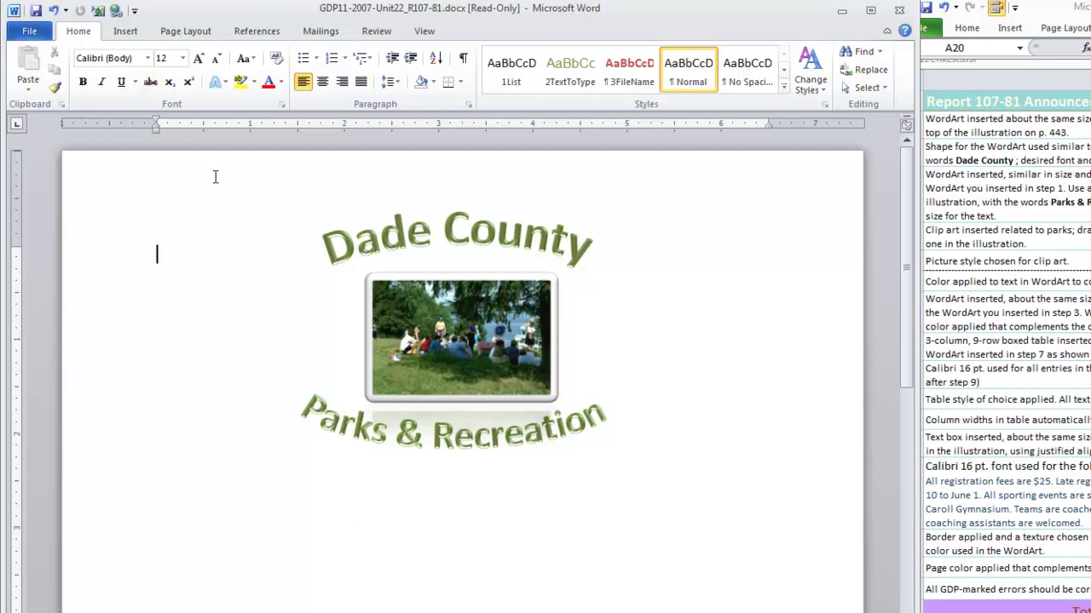
Insert a green WordArt reading 'Youth Sport Activities' below the heading and enlarge its text
left_click(126, 30)
left_click(673, 68)
left_click(824, 313)
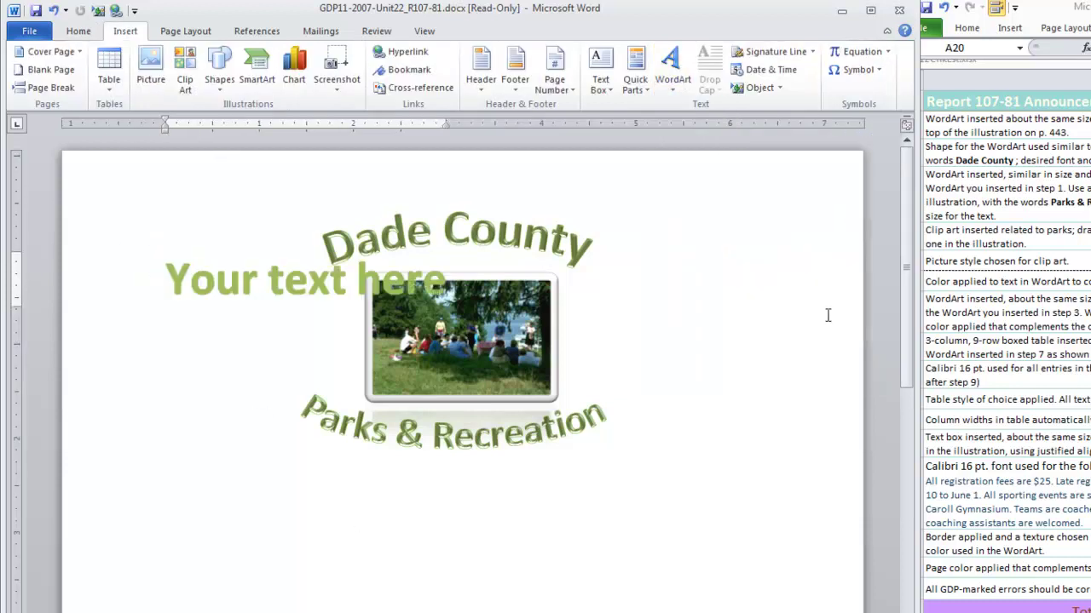
left_click_drag(205, 311, 235, 600)
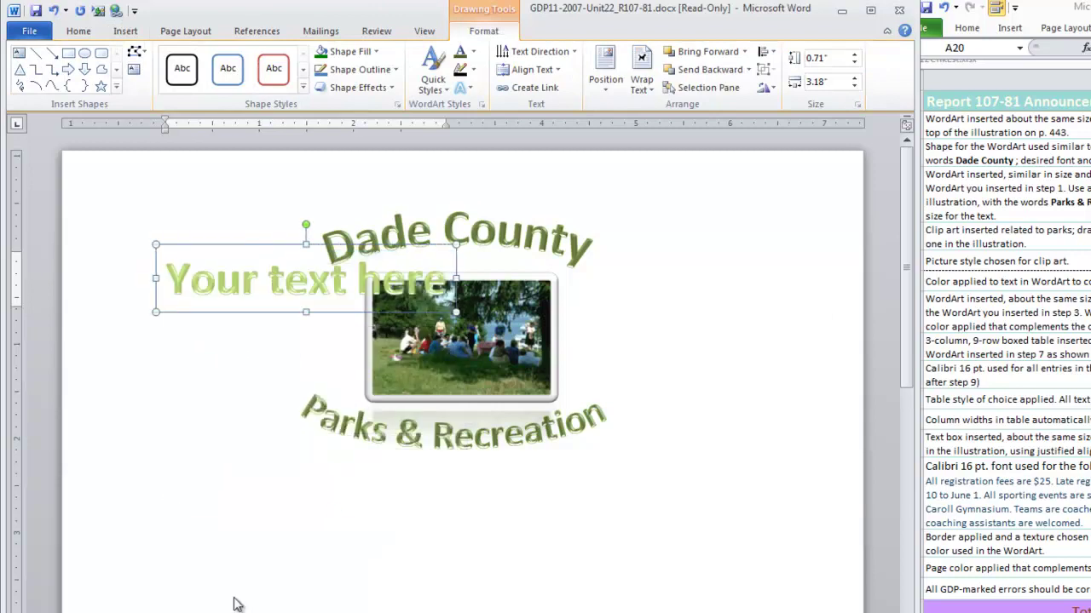
type("Youth")
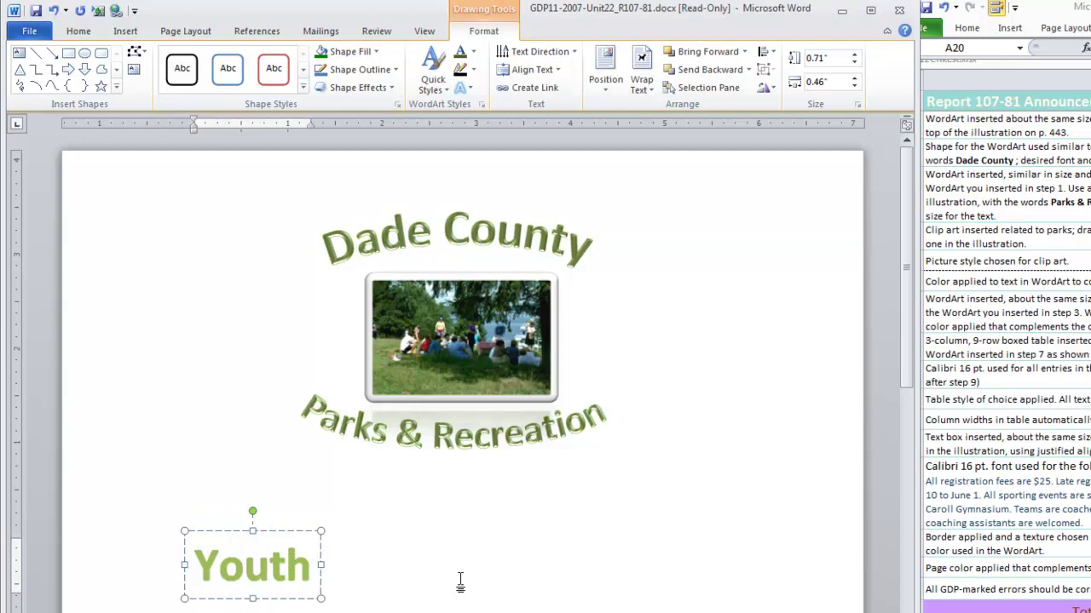
type(" Sport Ac")
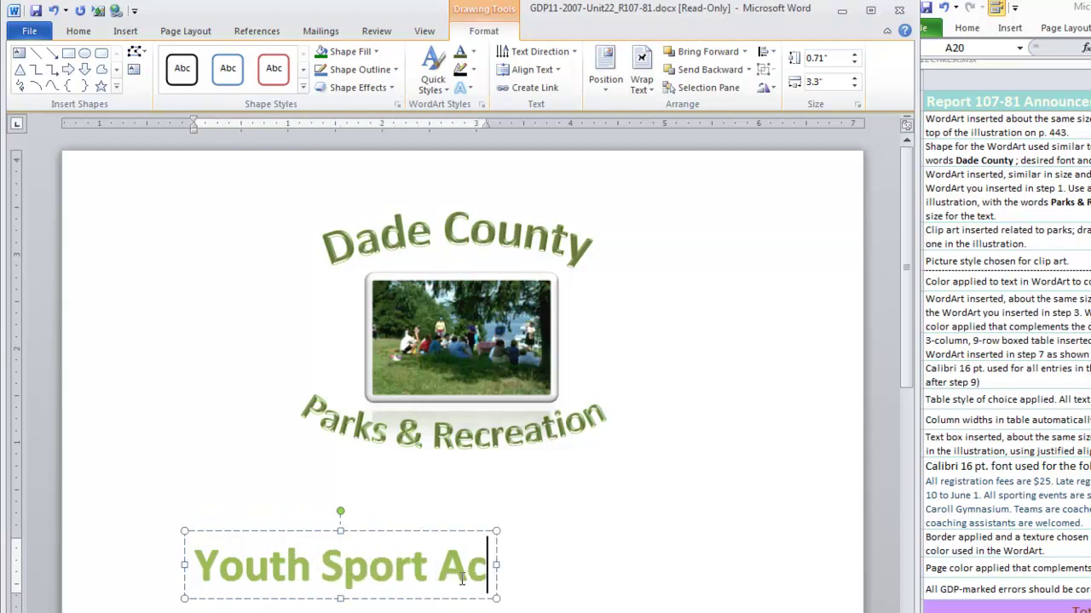
type("tivities")
triple_click(437, 545)
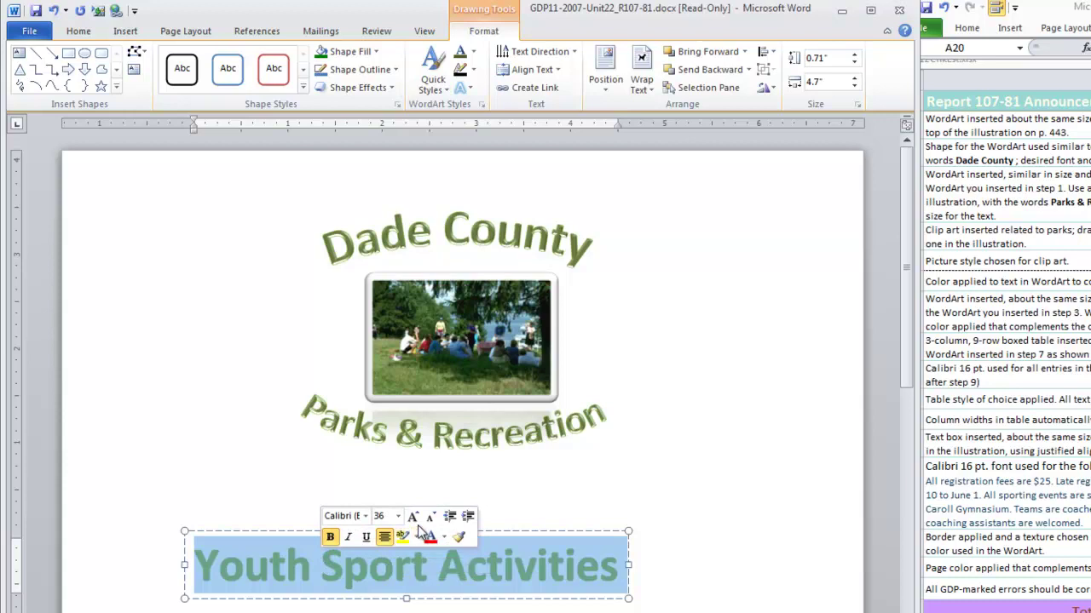
left_click(412, 517)
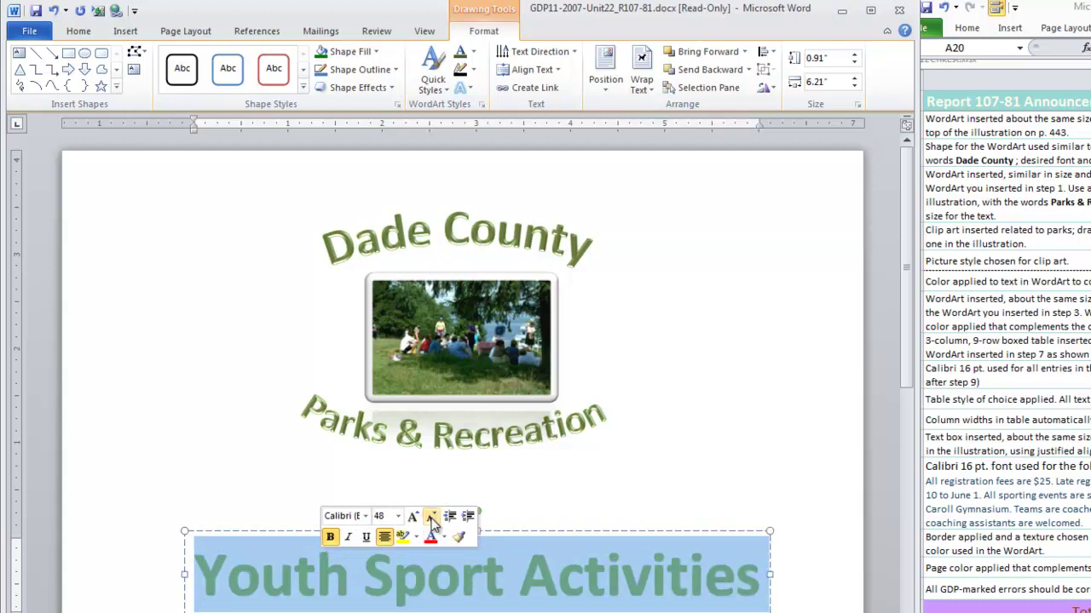
Center the Youth Sport Activities WordArt horizontally relative to the margins
left_click(605, 80)
left_click(635, 390)
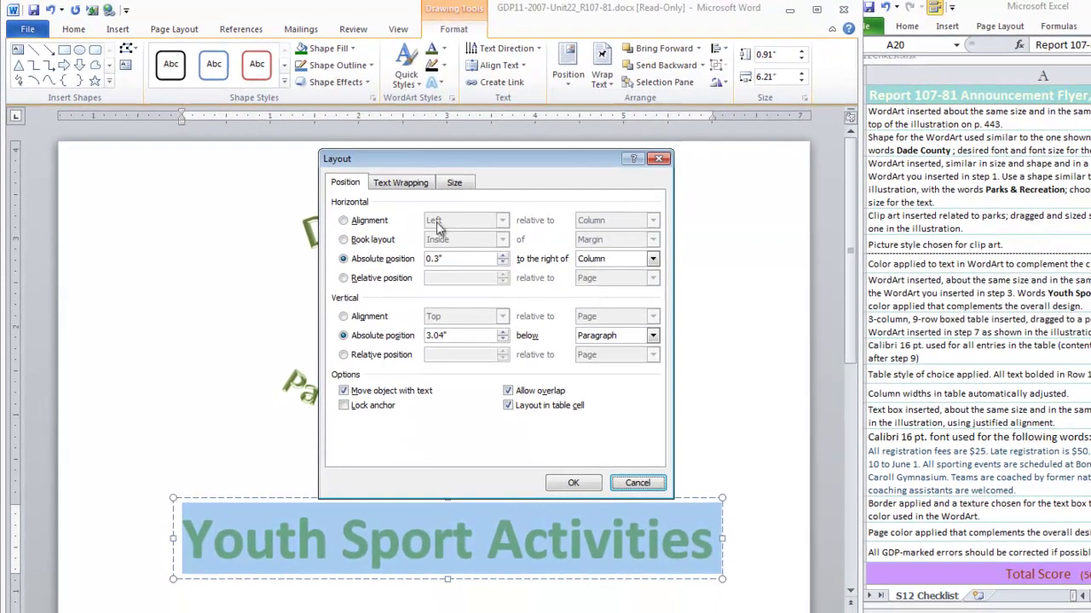
left_click(439, 223)
left_click(652, 221)
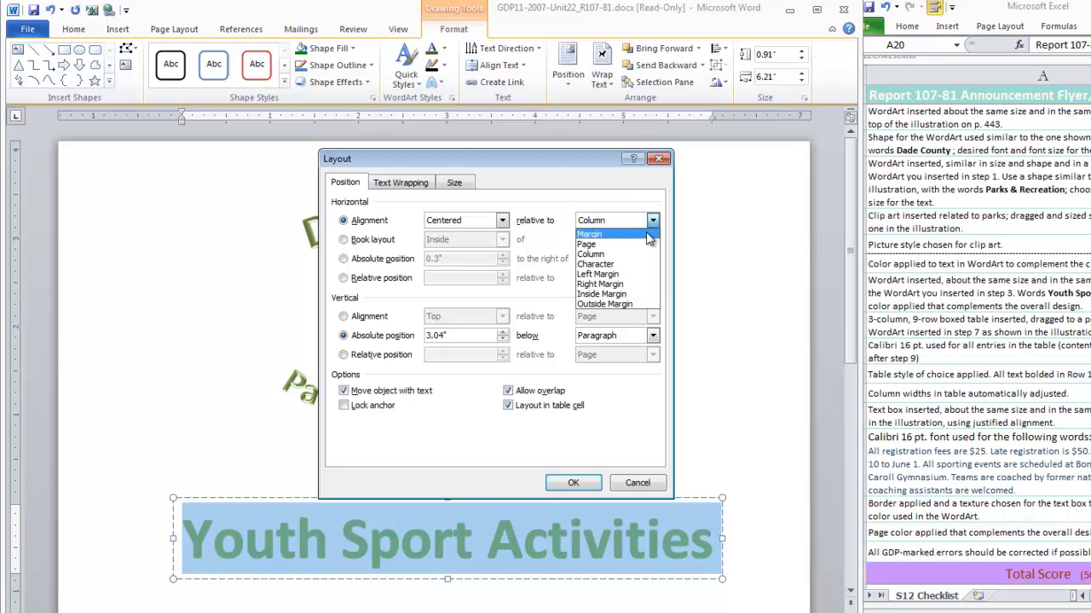
left_click(589, 235)
left_click(573, 482)
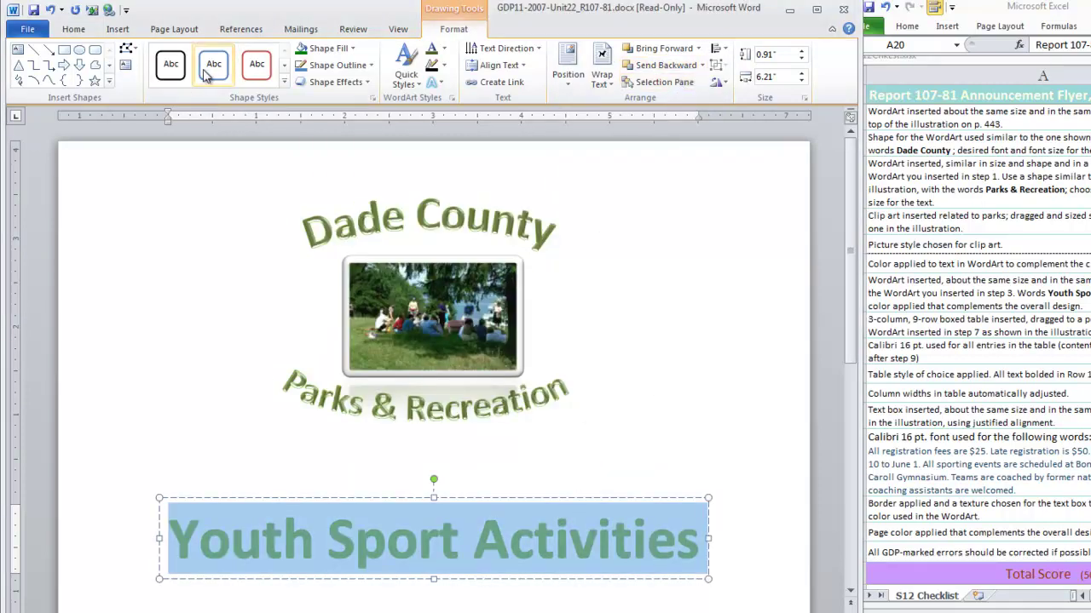
Give Youth Sport Activities a Warp transform shape
left_click(435, 83)
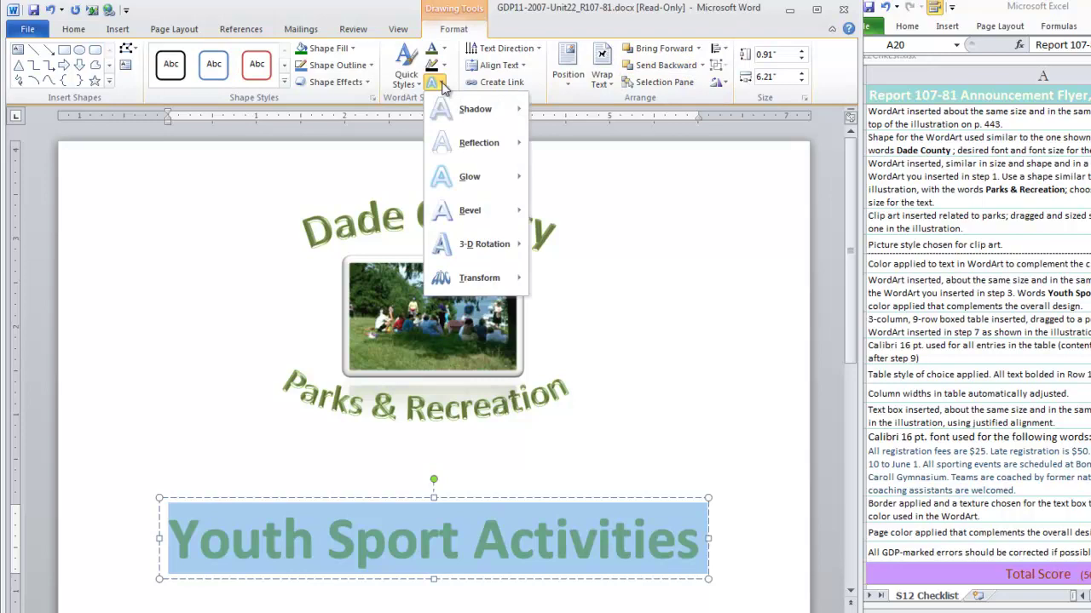
mouse_move(494, 284)
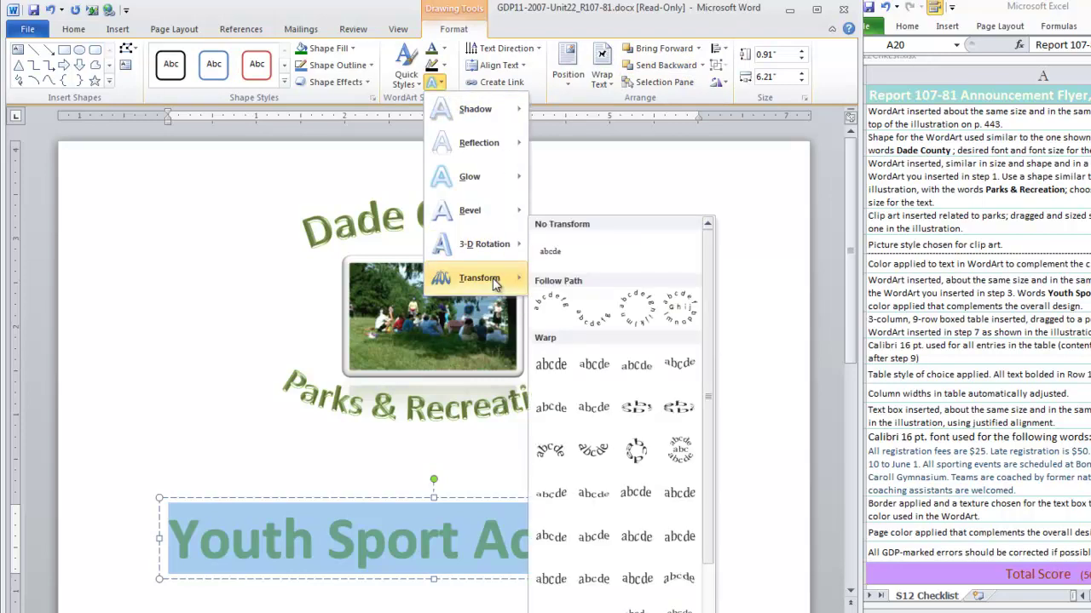
scroll(713, 388, "down", 2)
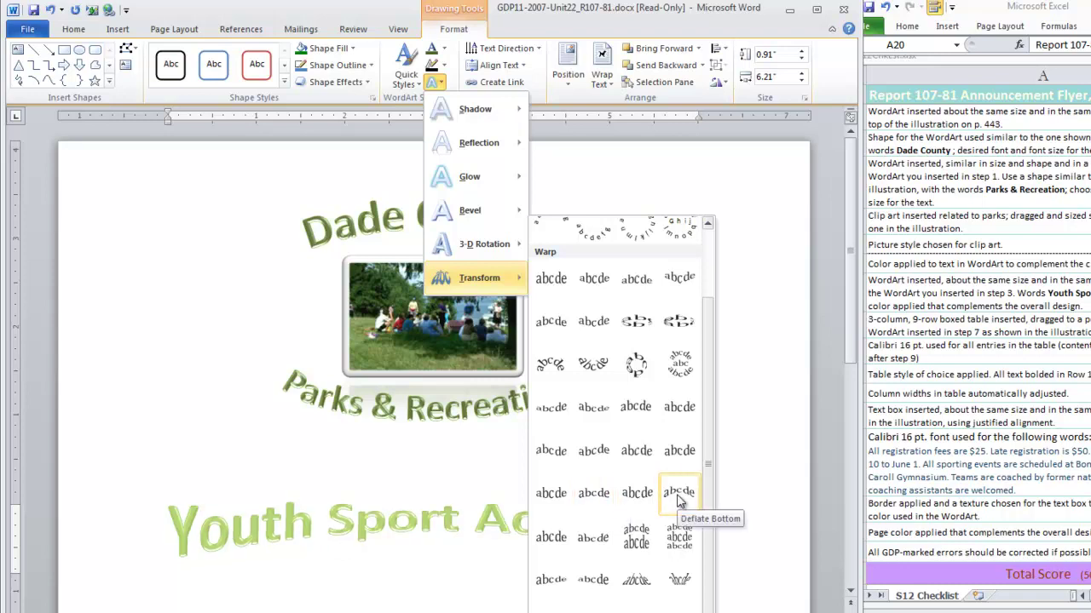
left_click(601, 501)
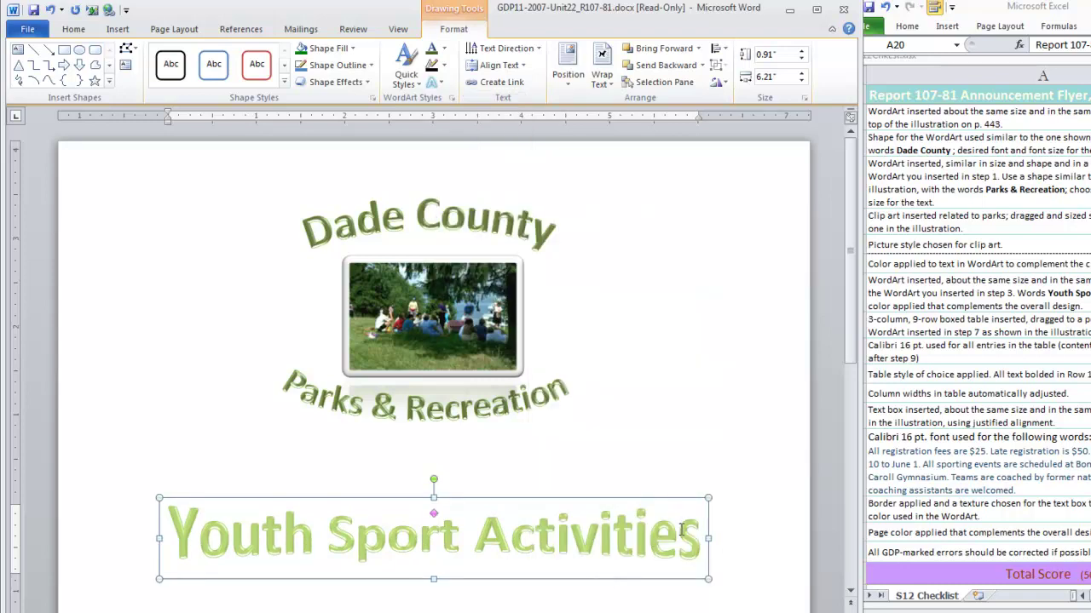
Fill the Youth Sport Activities text with dark olive green
left_click_drag(169, 537, 702, 539)
left_click(443, 50)
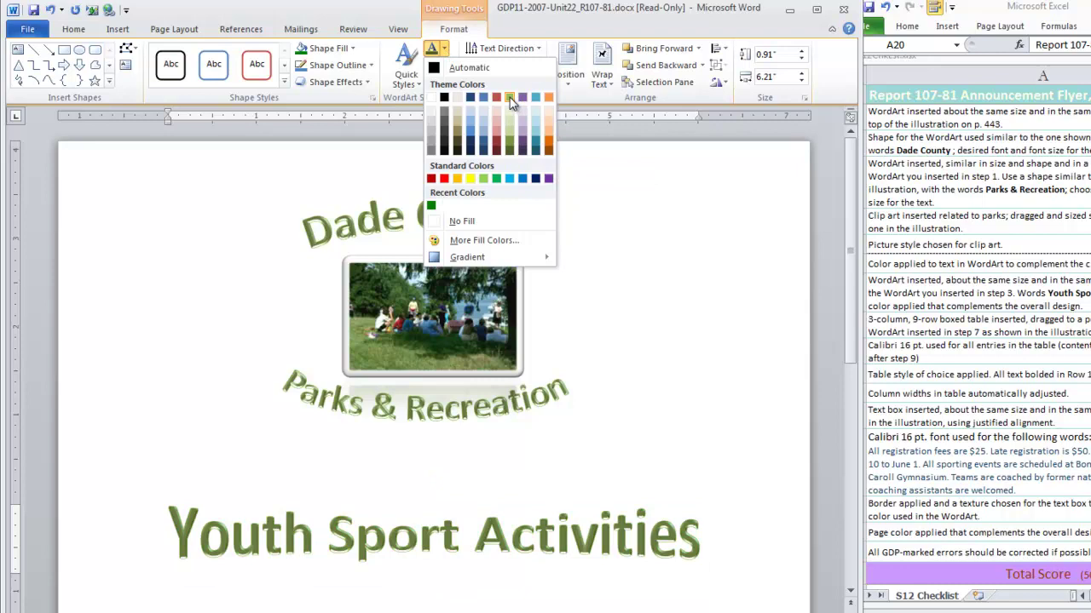
left_click(504, 150)
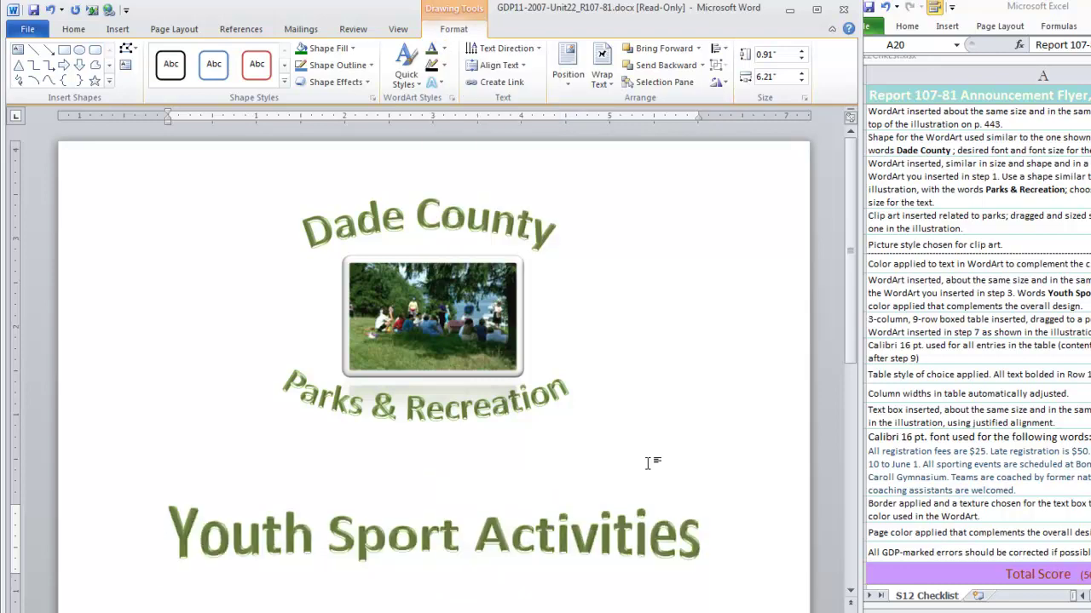
Set the Youth Sport Activities WordArt font size to 52
scroll(650, 462, "down", 2)
left_click(73, 28)
left_click(173, 55)
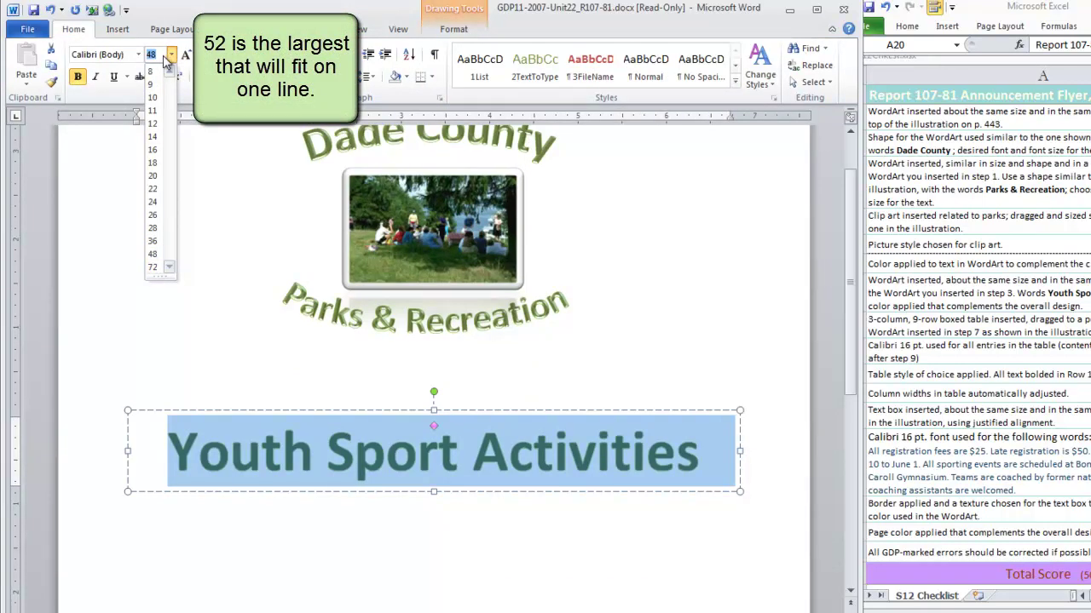
type("52")
key("Return")
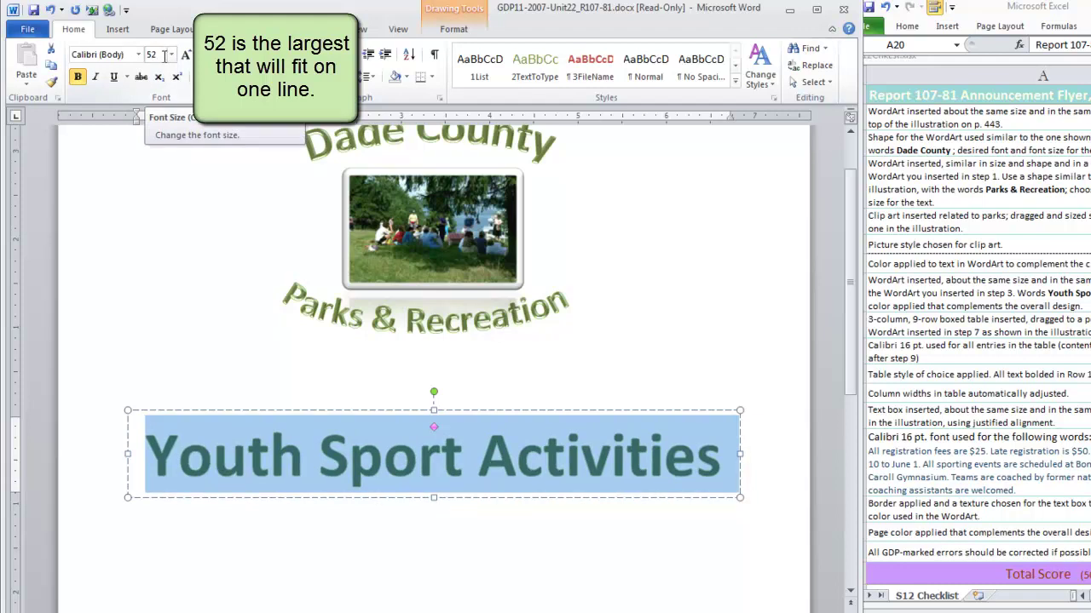
key("Escape")
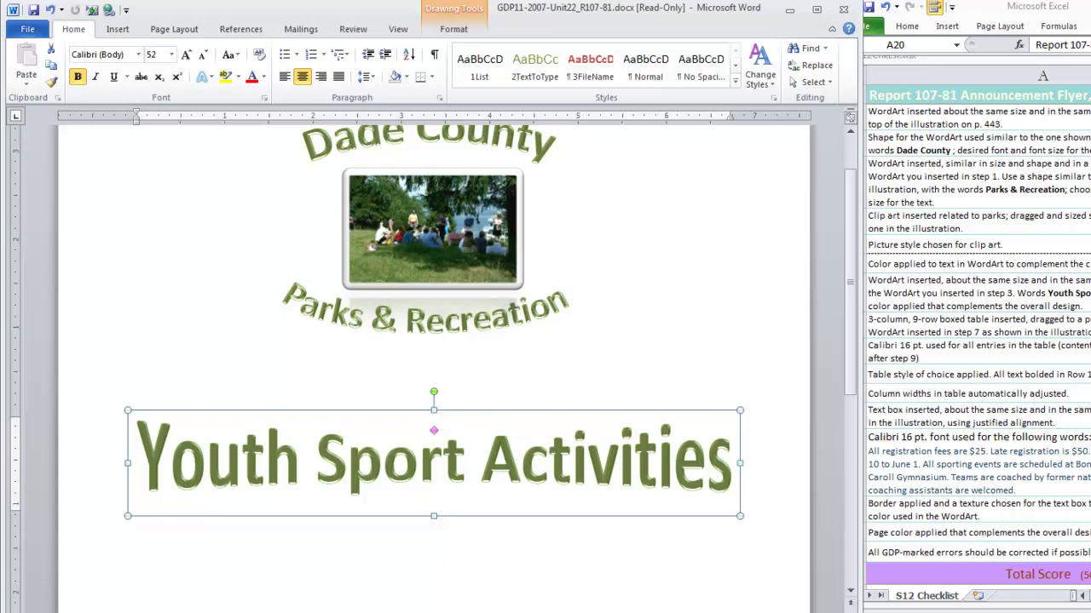
Zoom out until the whole flyer page is visible
scroll(433, 366, "down", 2, "ctrl")
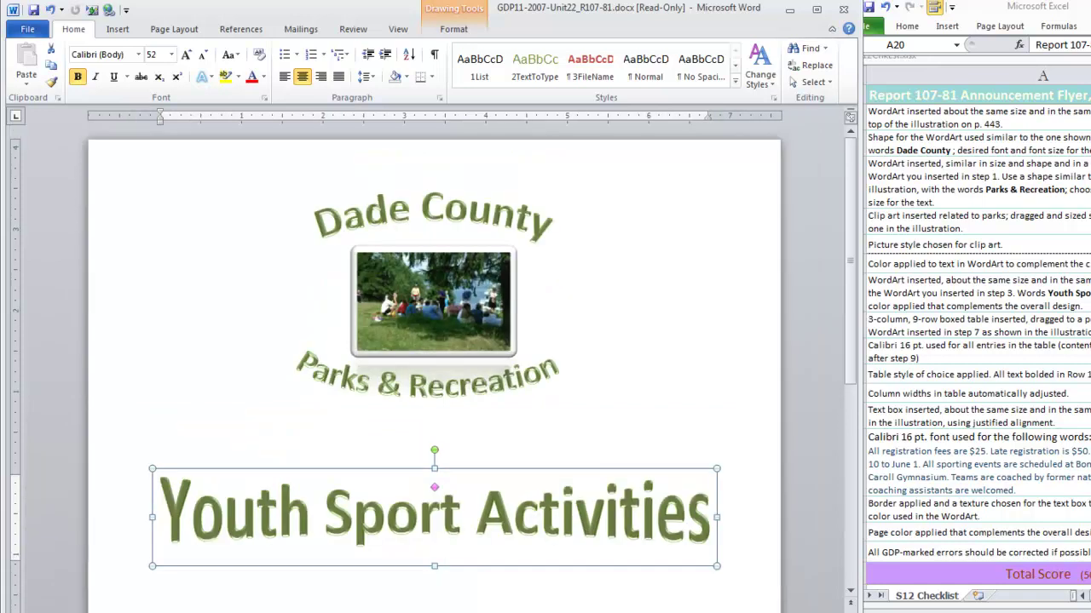
left_click(749, 612)
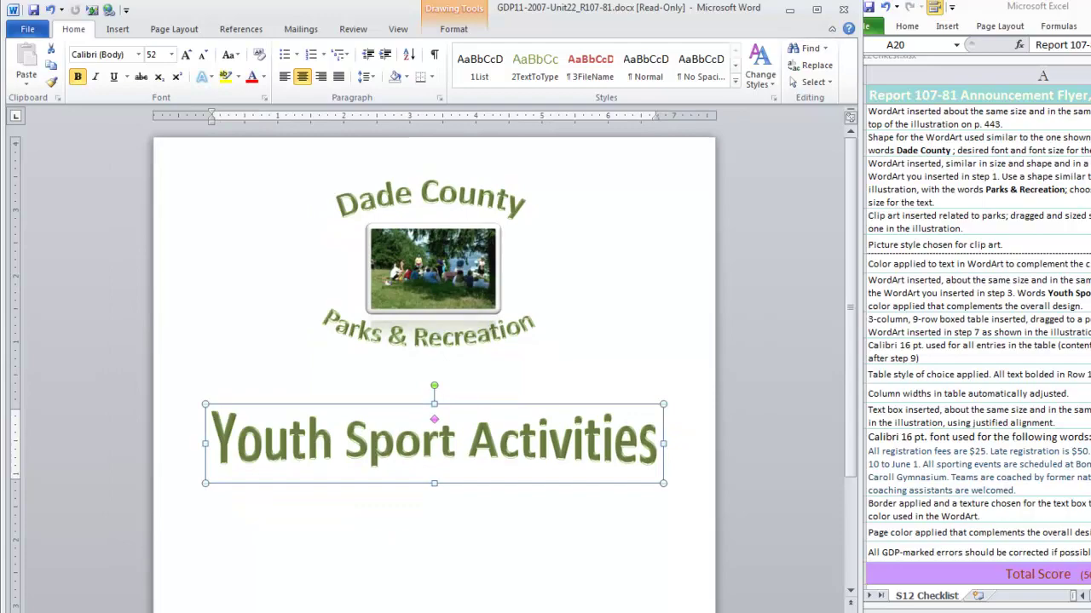
left_click(748, 612)
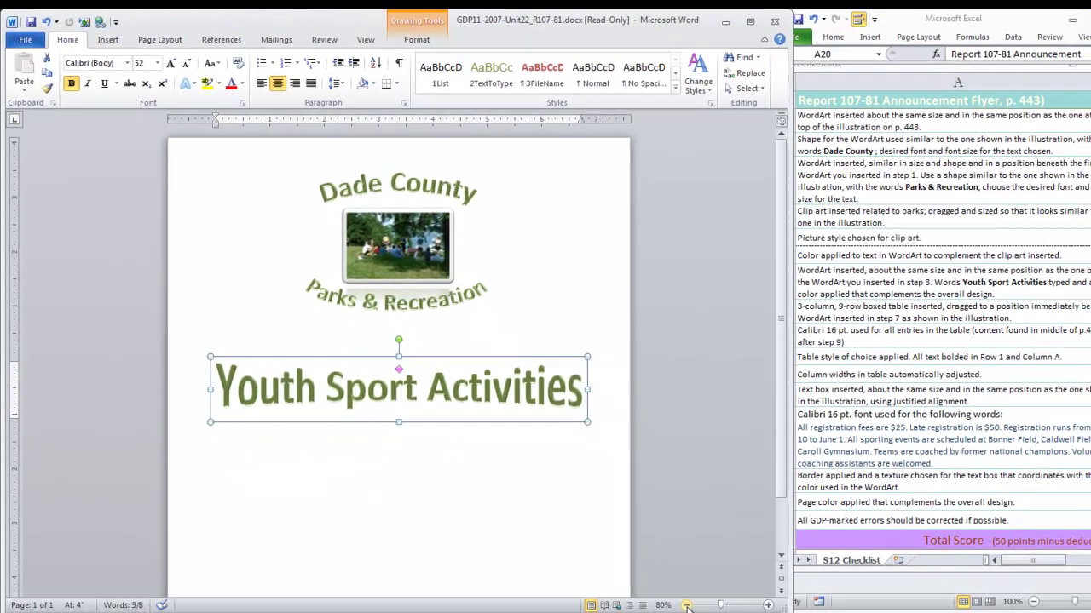
left_click(686, 606)
left_click(687, 605)
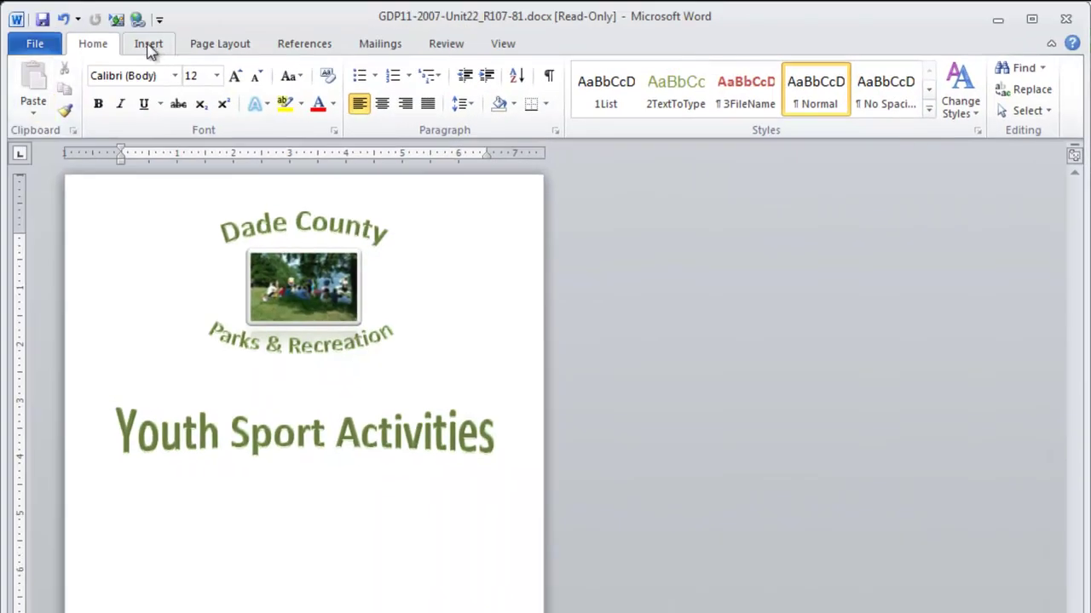
Insert a 3-column, 9-row table and move it directly below the Youth Sport Activities WordArt
left_click(148, 46)
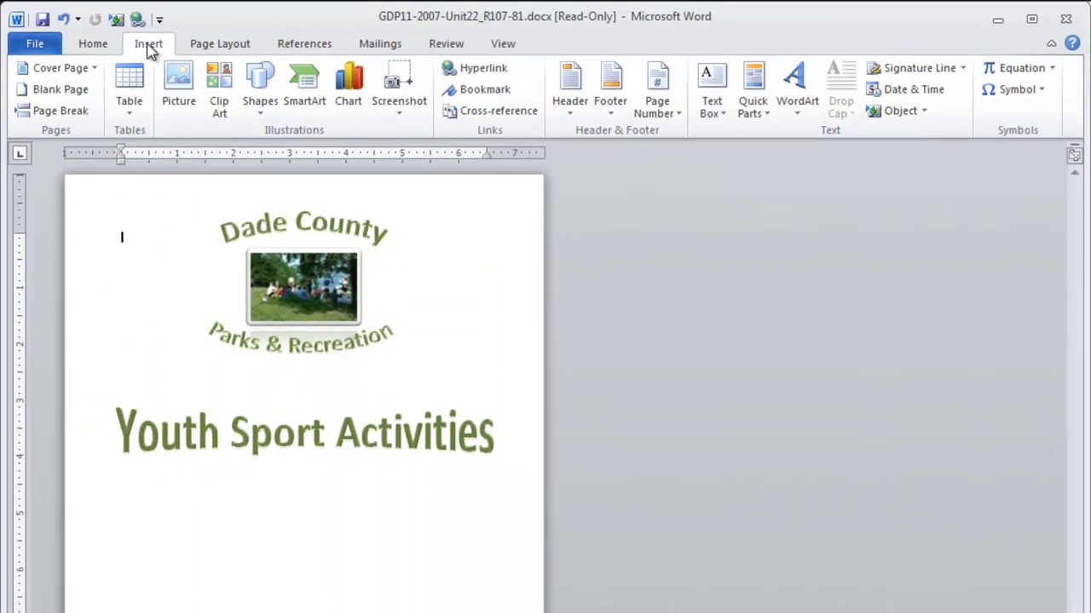
left_click(136, 109)
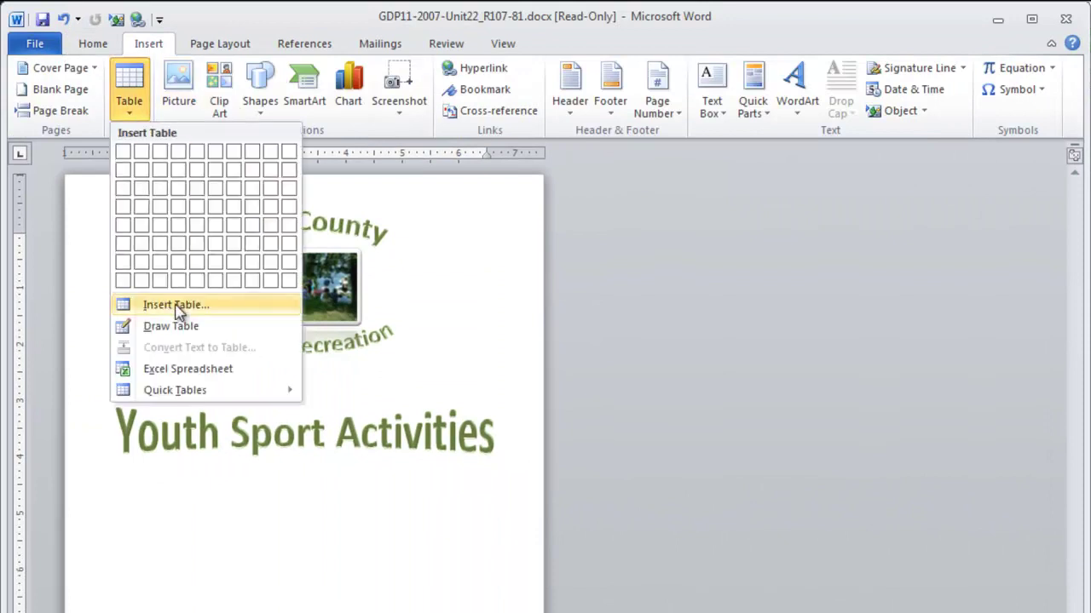
left_click(176, 308)
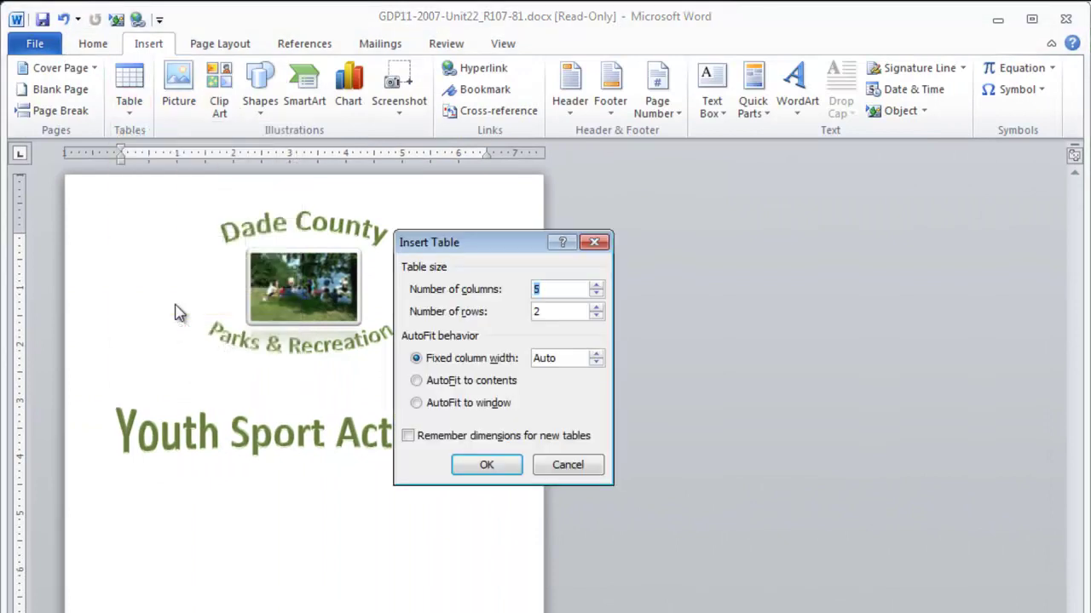
left_click(596, 294)
left_click(595, 294)
left_click(595, 308)
left_click(596, 307)
left_click(486, 465)
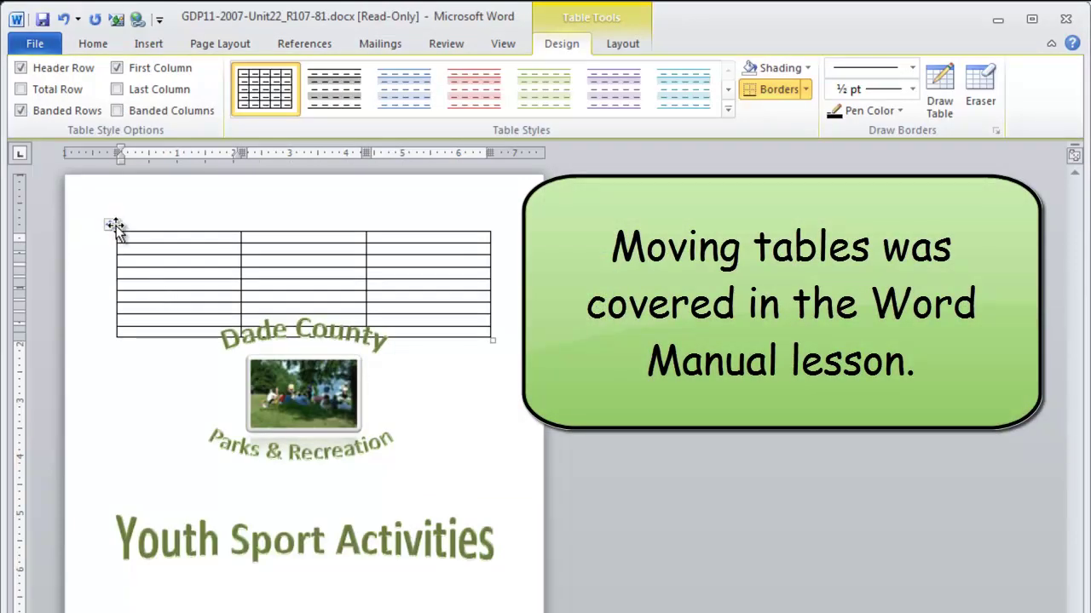
left_click(111, 223)
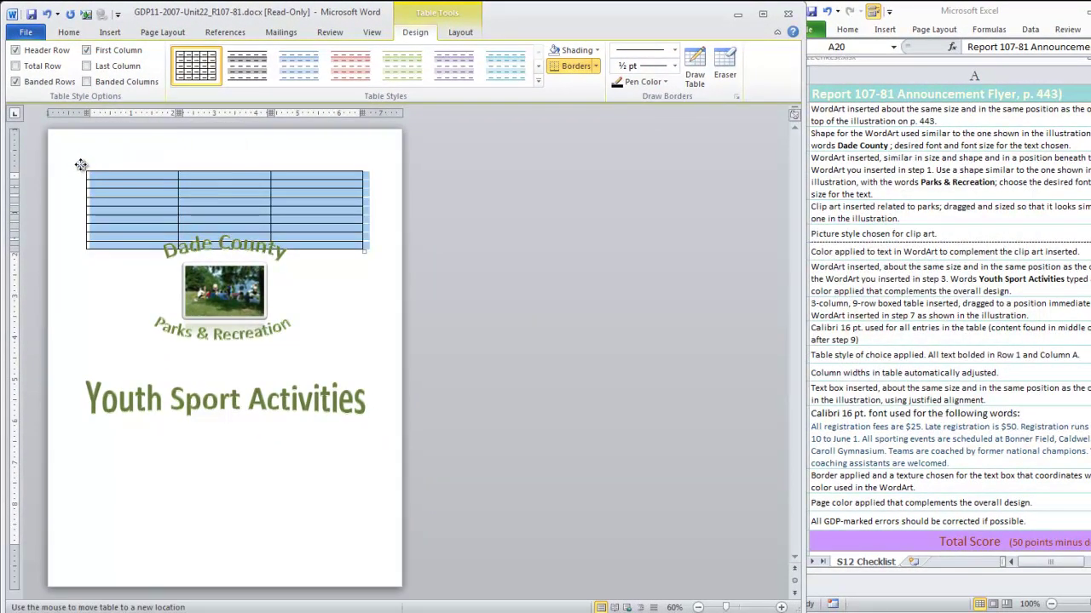
left_click_drag(81, 165, 89, 436)
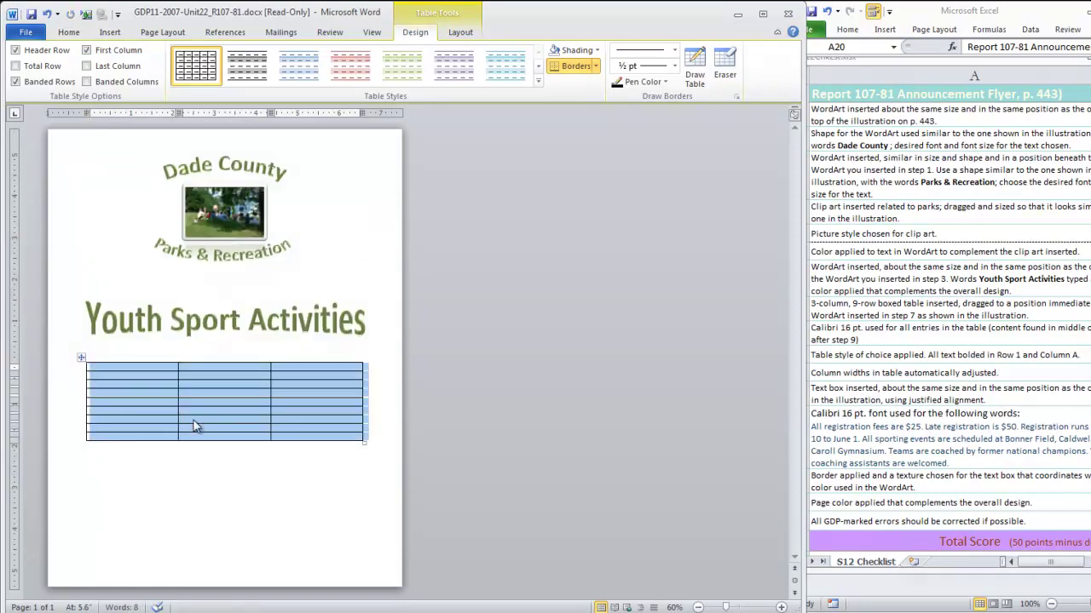
Zoom to 120% and set the entire table's text to 16 pt
left_click(244, 477)
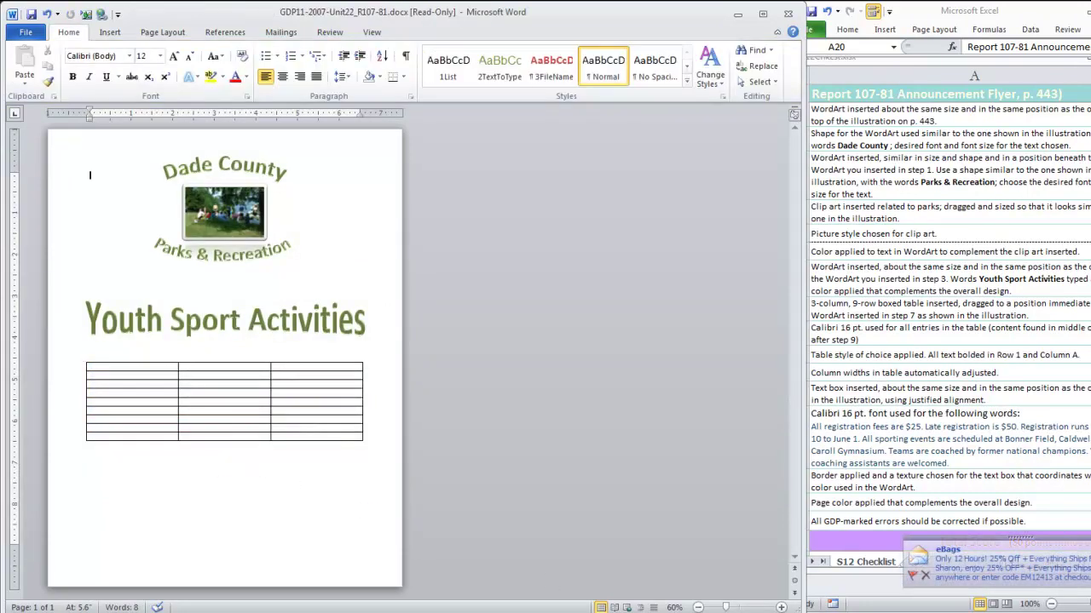
left_click(781, 606)
left_click(781, 607)
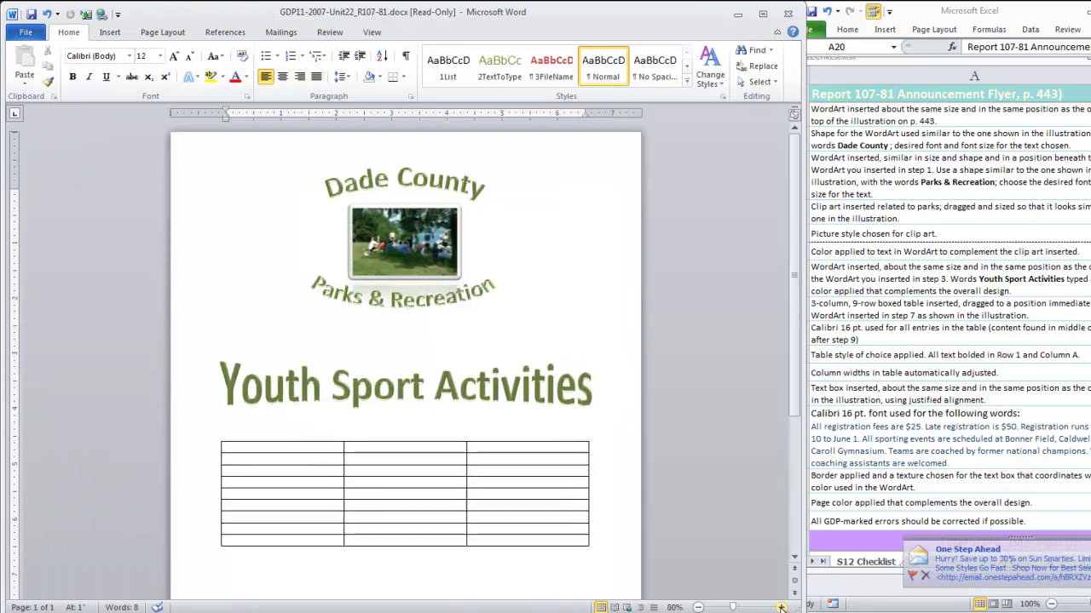
left_click(781, 606)
left_click(781, 607)
left_click(782, 607)
left_click(781, 607)
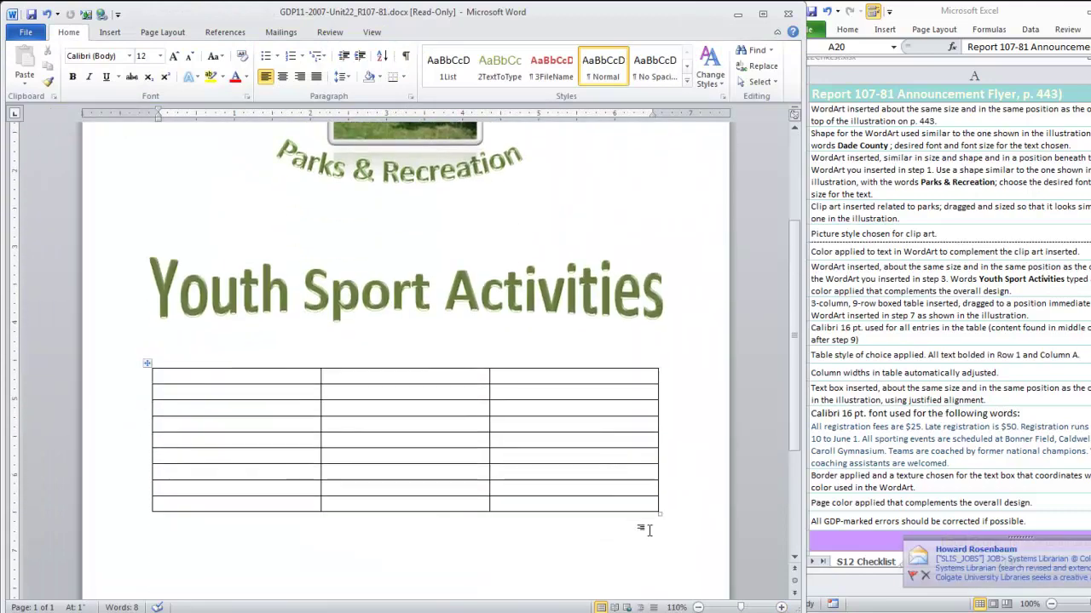
left_click(781, 608)
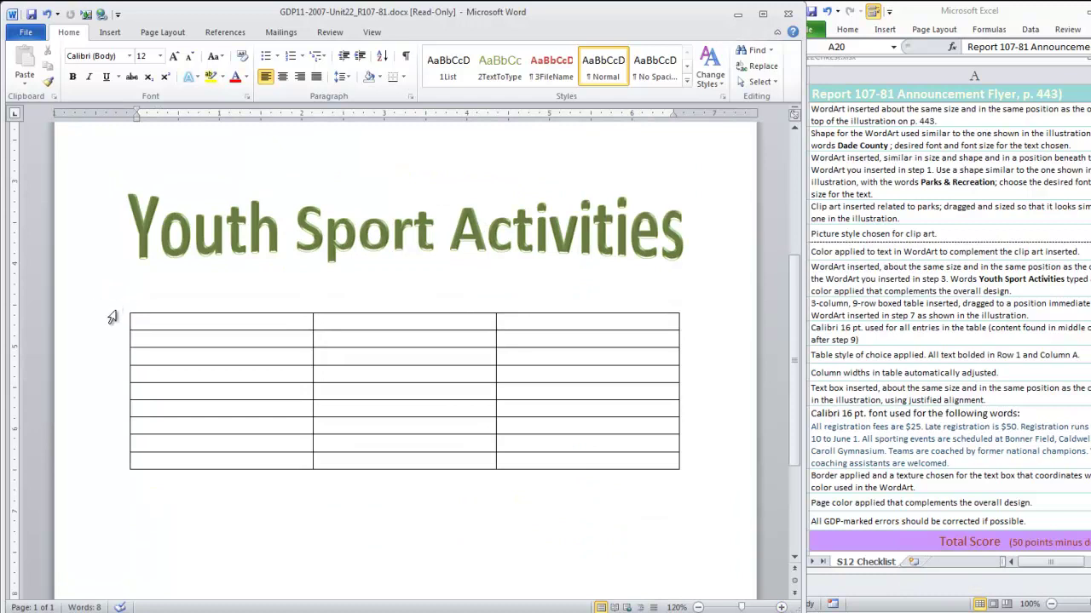
mouse_move(126, 311)
left_click(125, 311)
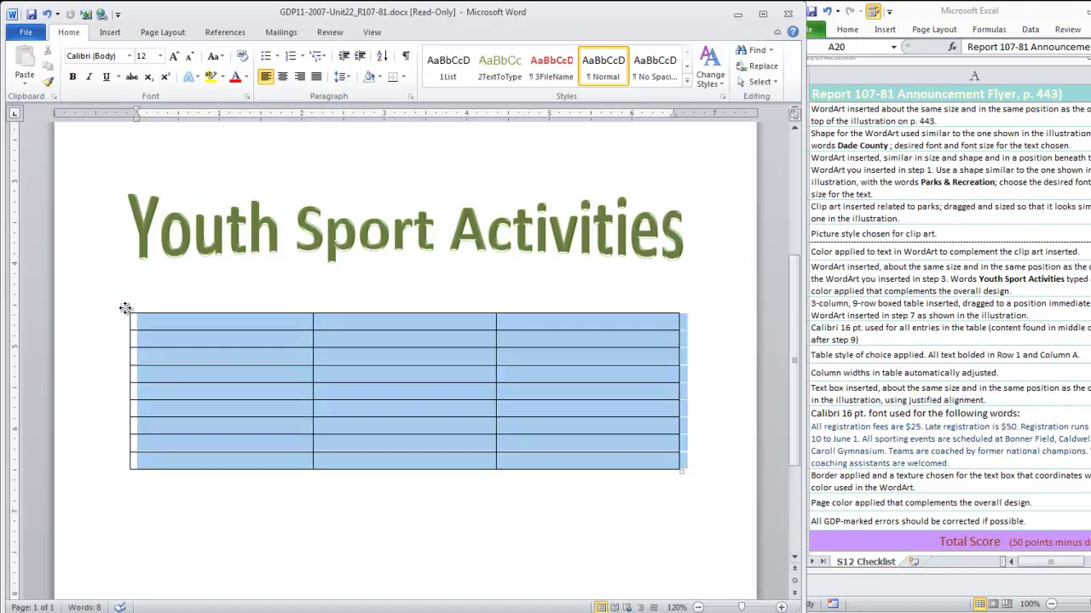
left_click(160, 56)
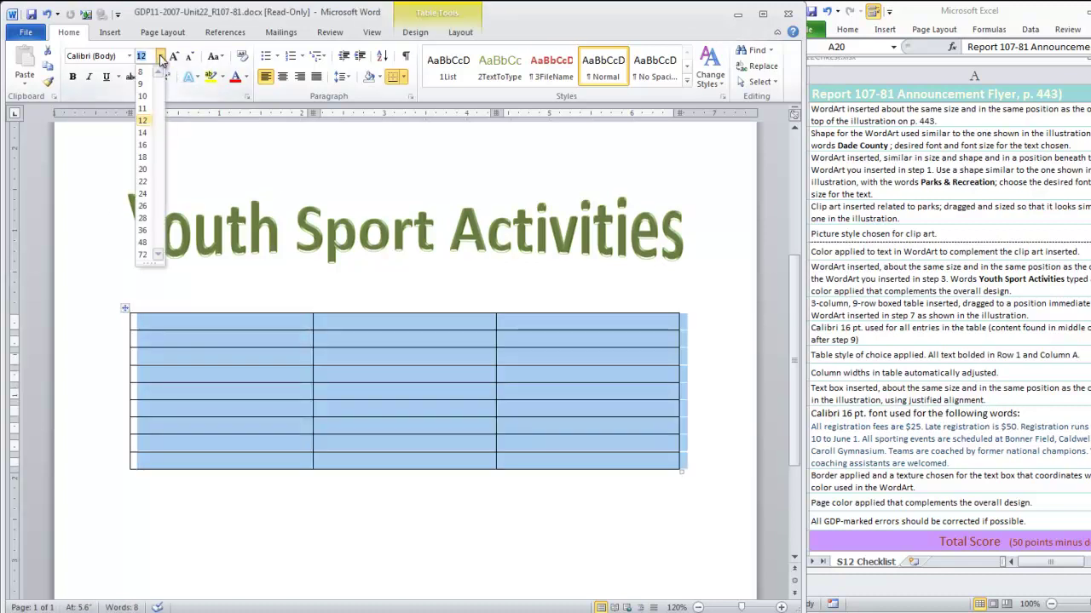
left_click(143, 145)
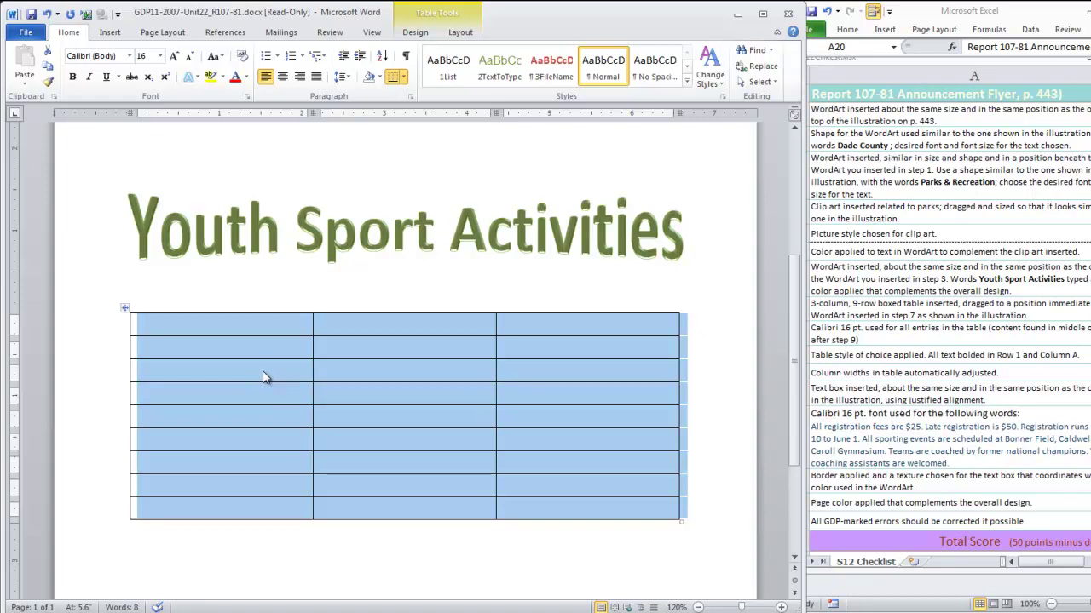
left_click(206, 331)
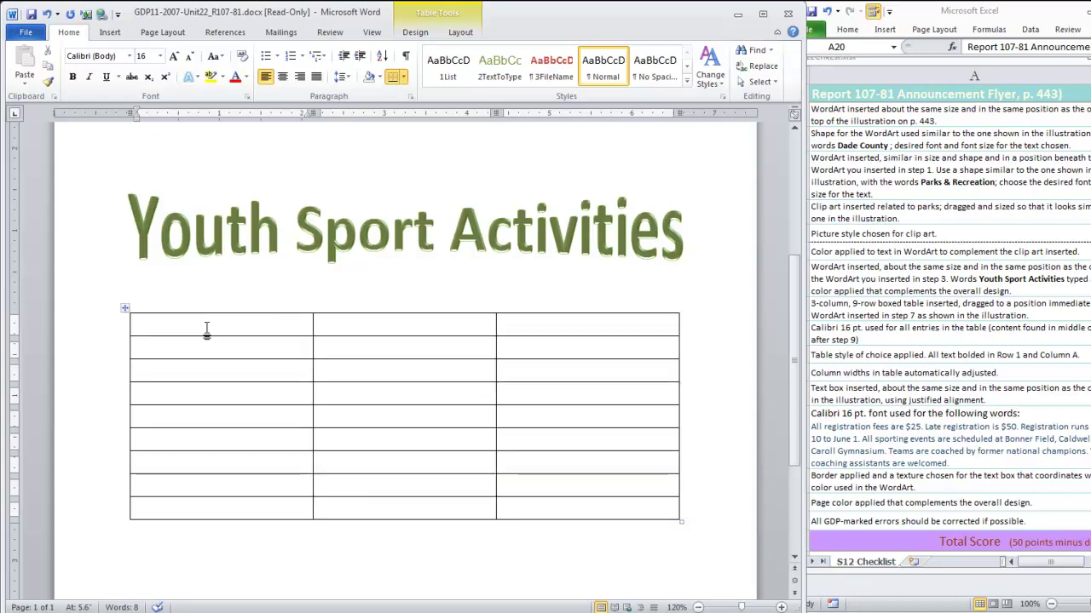
Centre the first row and enter the headings Program/Event, Date and Age Group
left_click(117, 338)
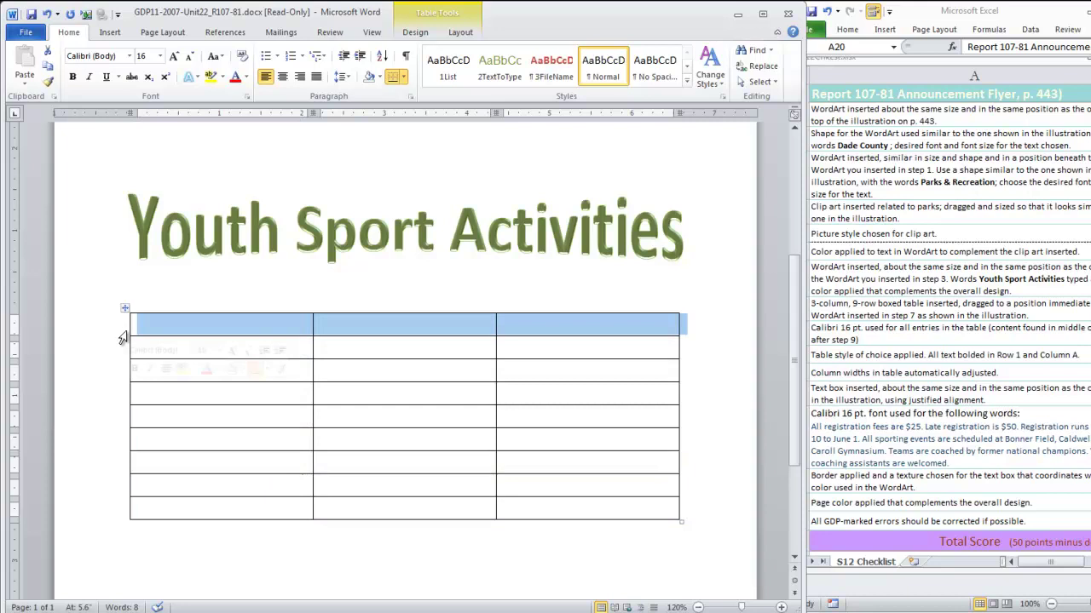
left_click(282, 75)
left_click(229, 326)
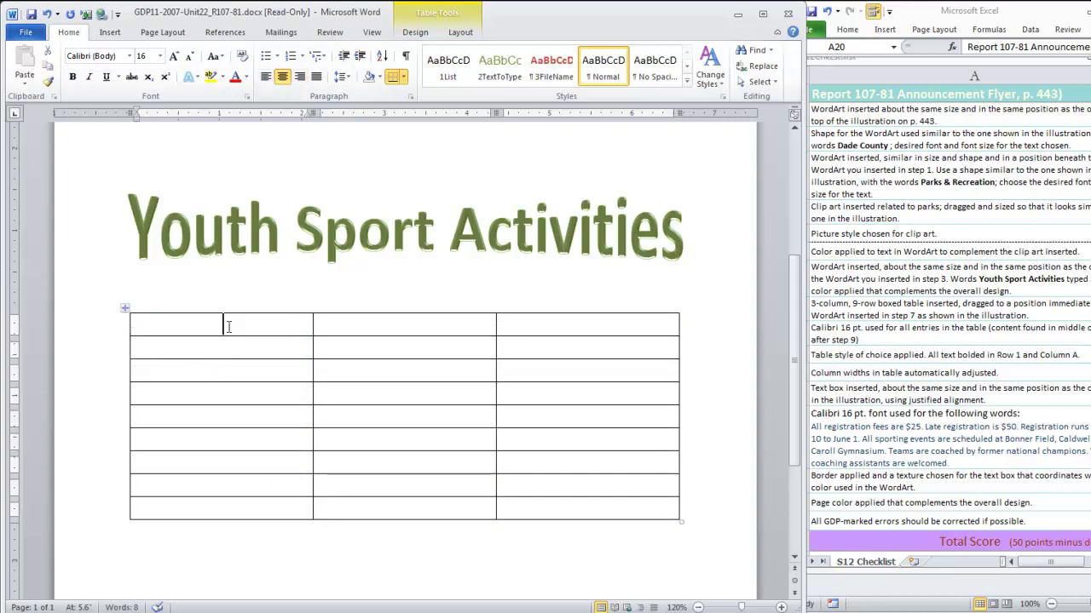
type("Program/Event")
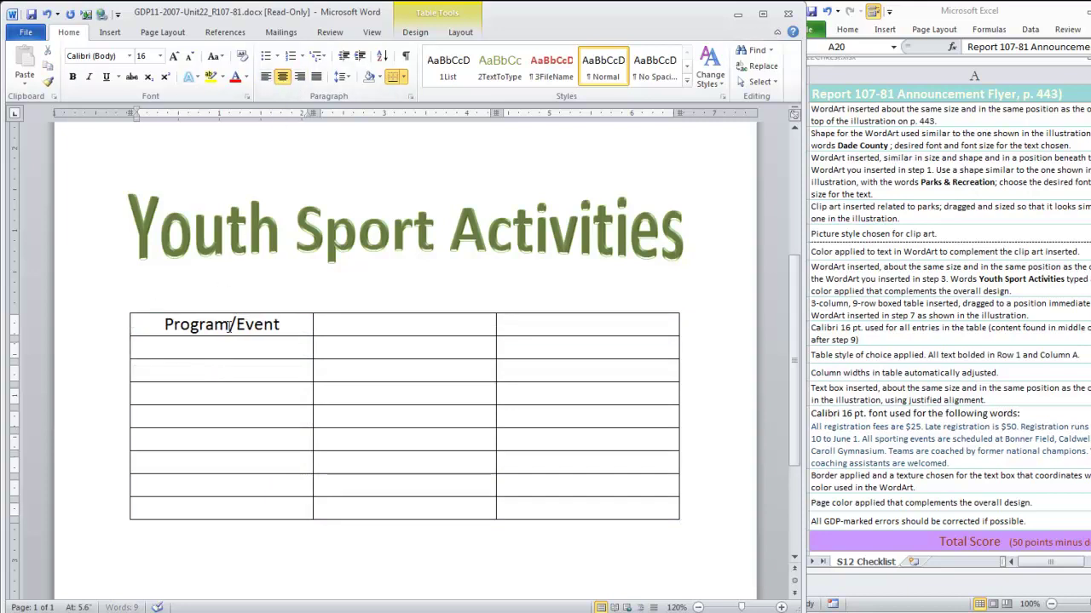
key("Tab")
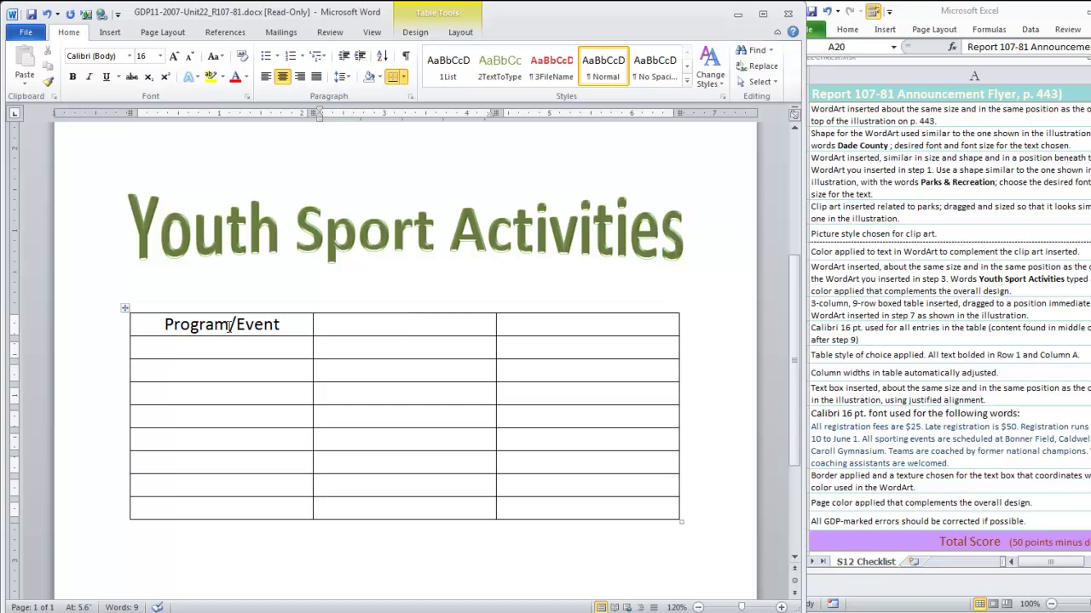
type("Date")
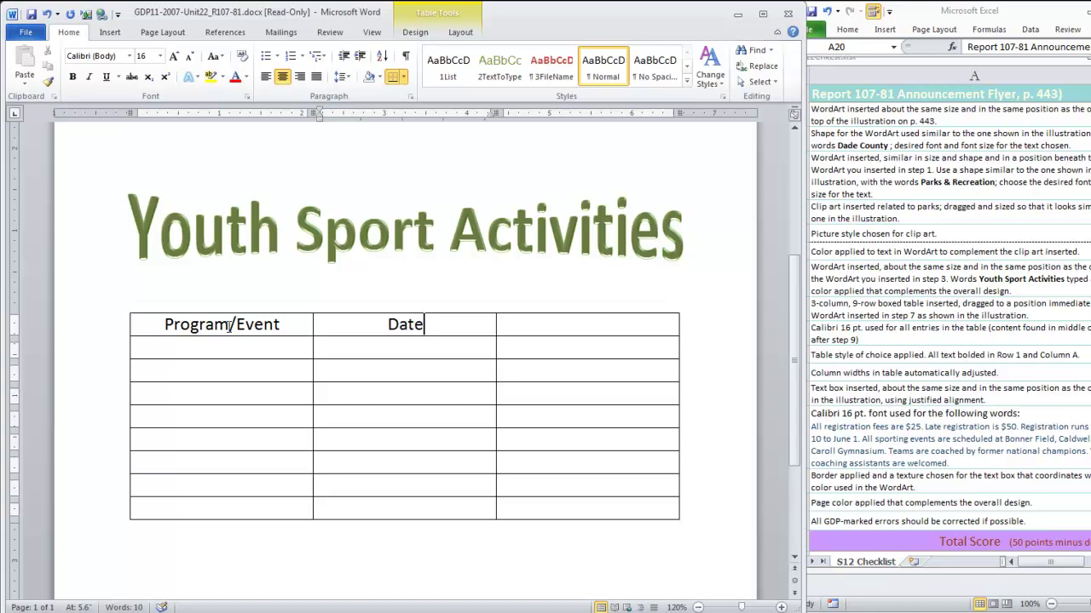
key("Tab")
type("Age GRoup")
key("BackSpace")
key("BackSpace")
key("BackSpace")
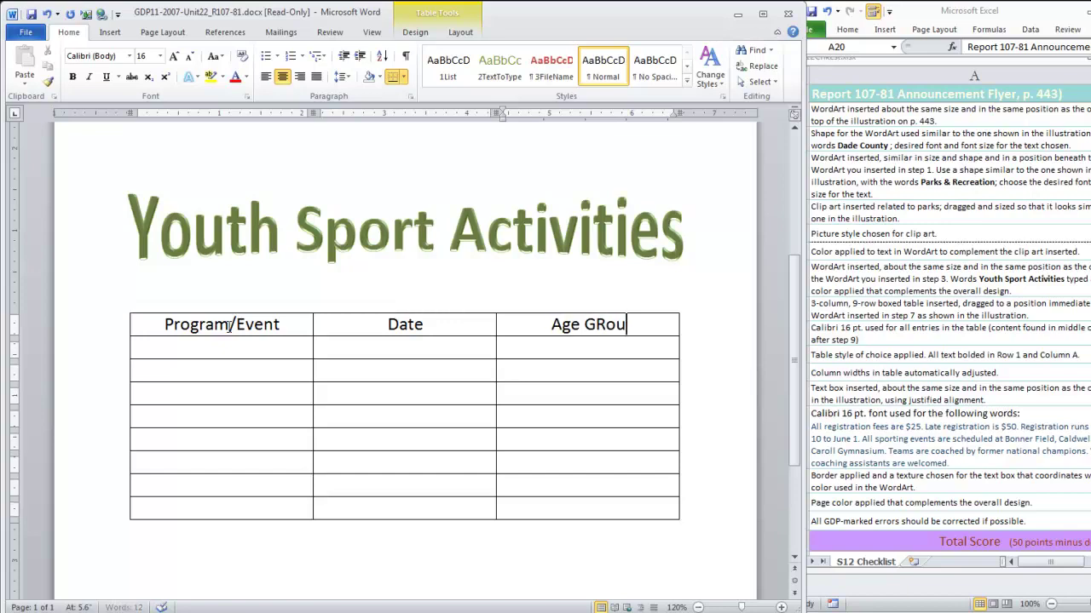
key("BackSpace")
type("roup")
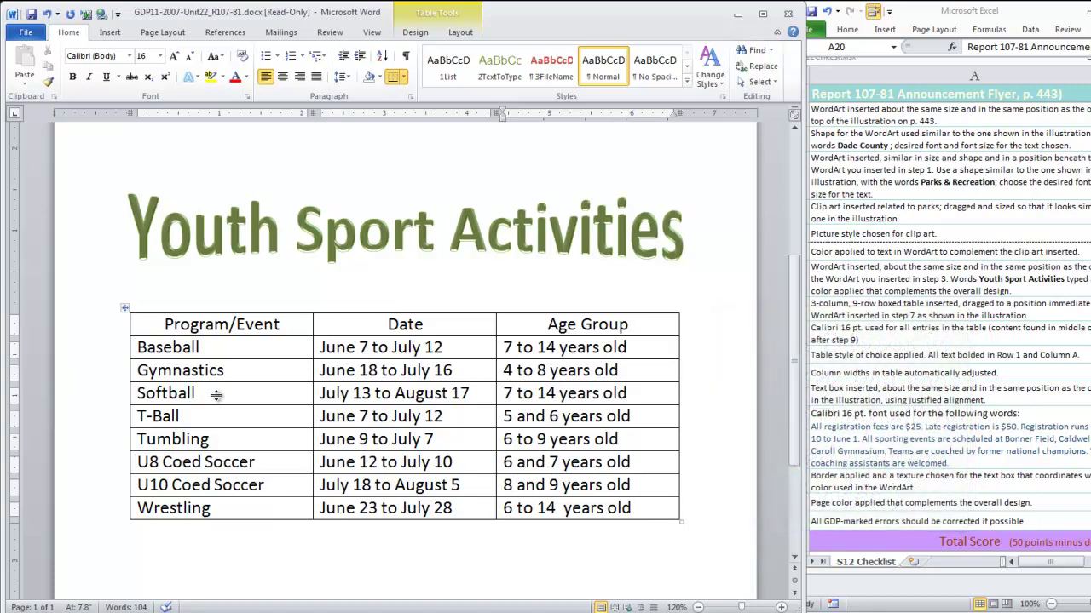
left_click(126, 308)
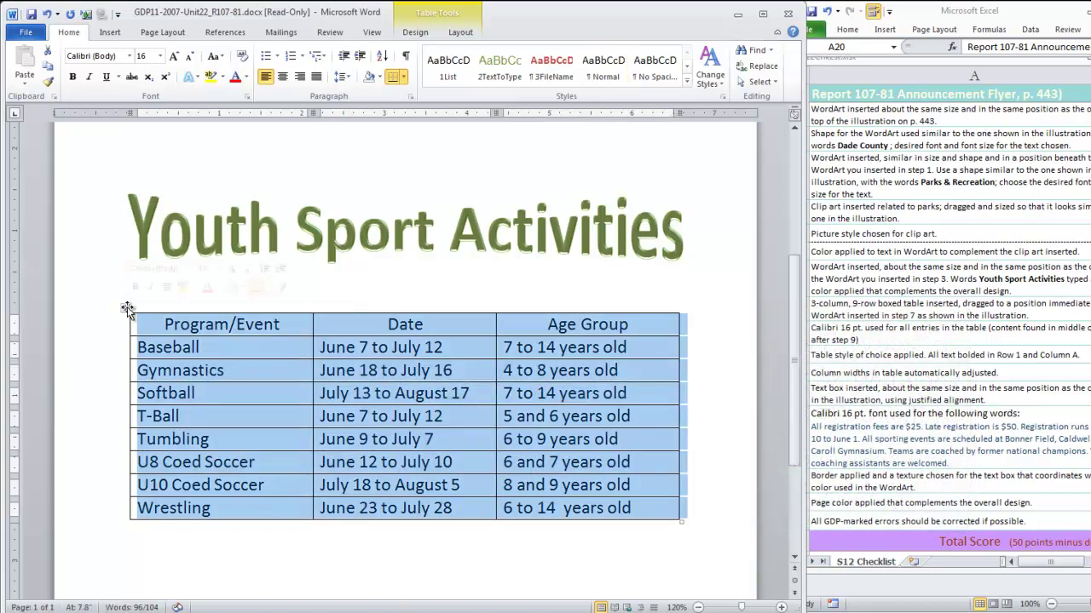
Apply the green Medium Shading 1 - Accent 3 style to the sports table
left_click(415, 32)
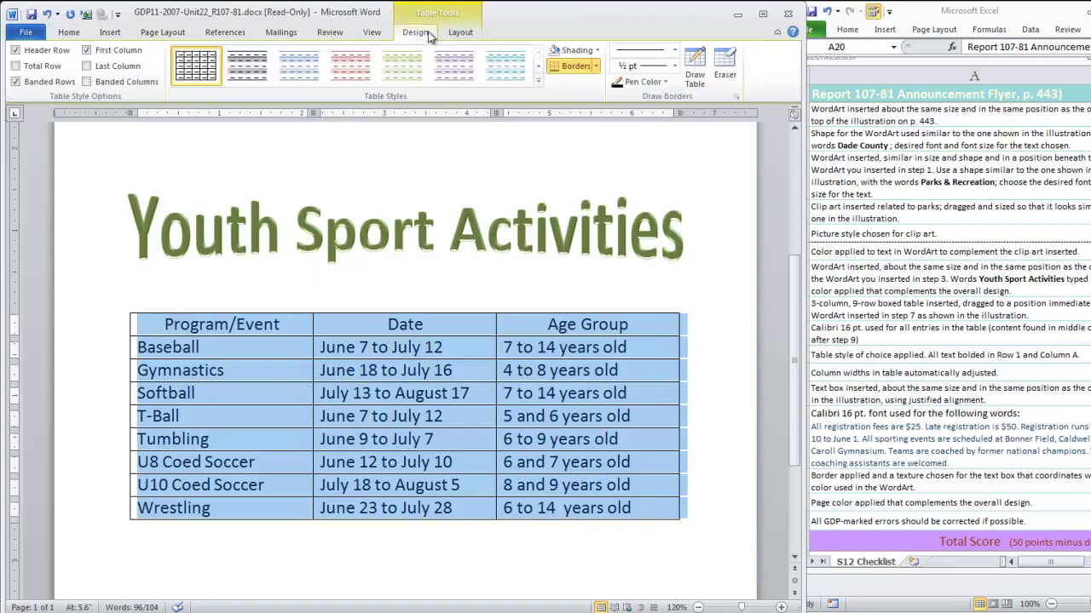
left_click(538, 81)
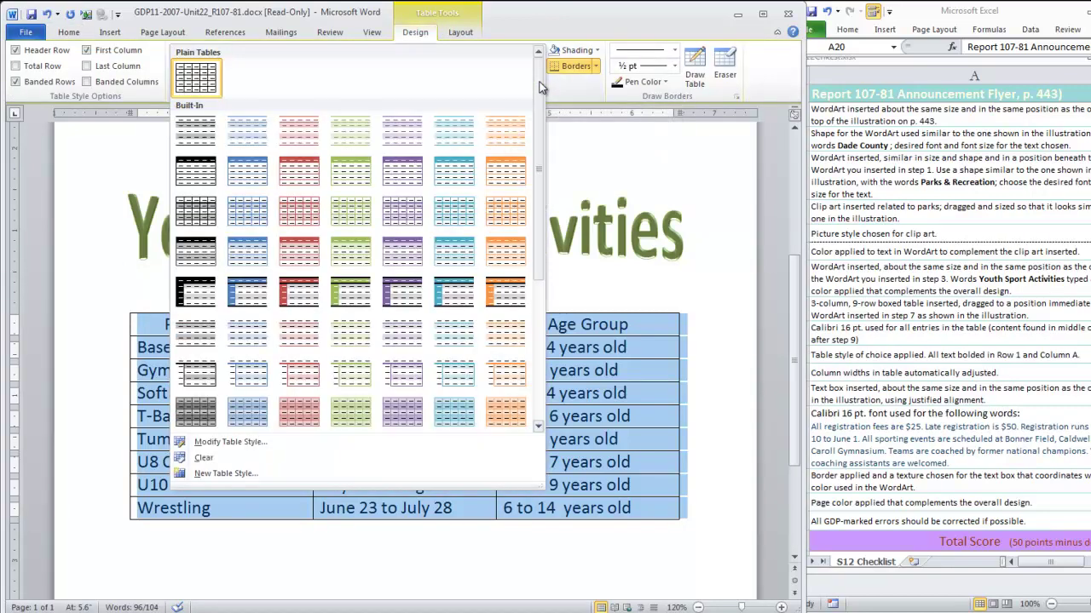
left_click(348, 251)
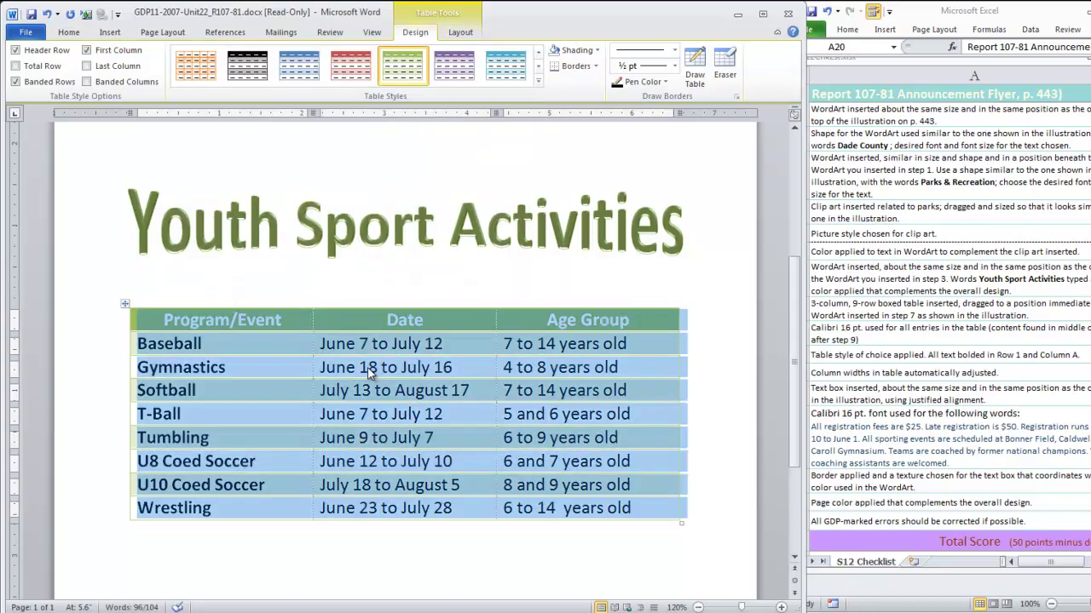
left_click(317, 368)
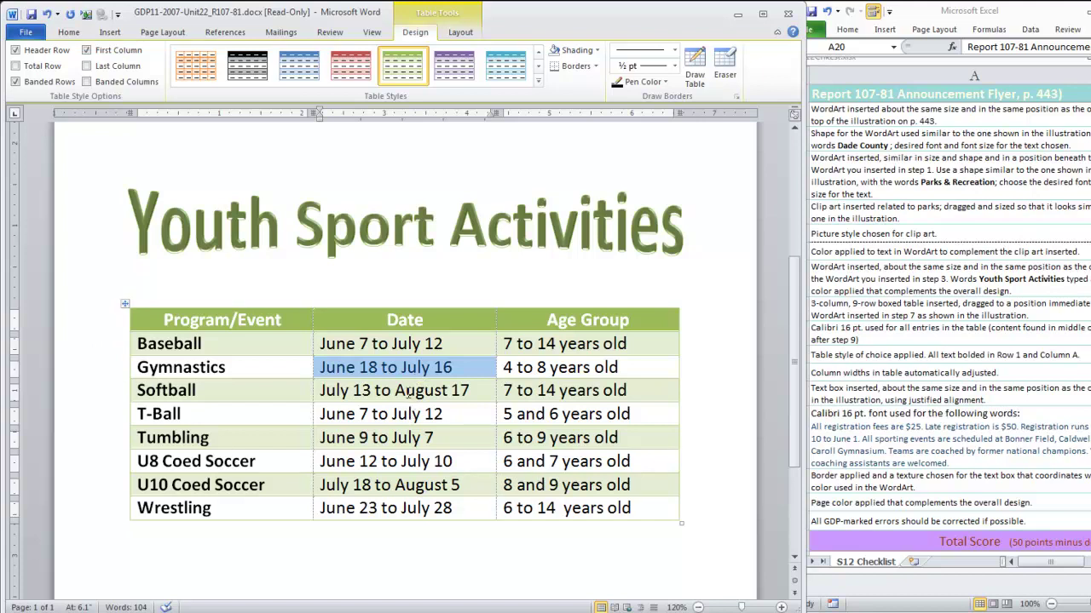
left_click(409, 394)
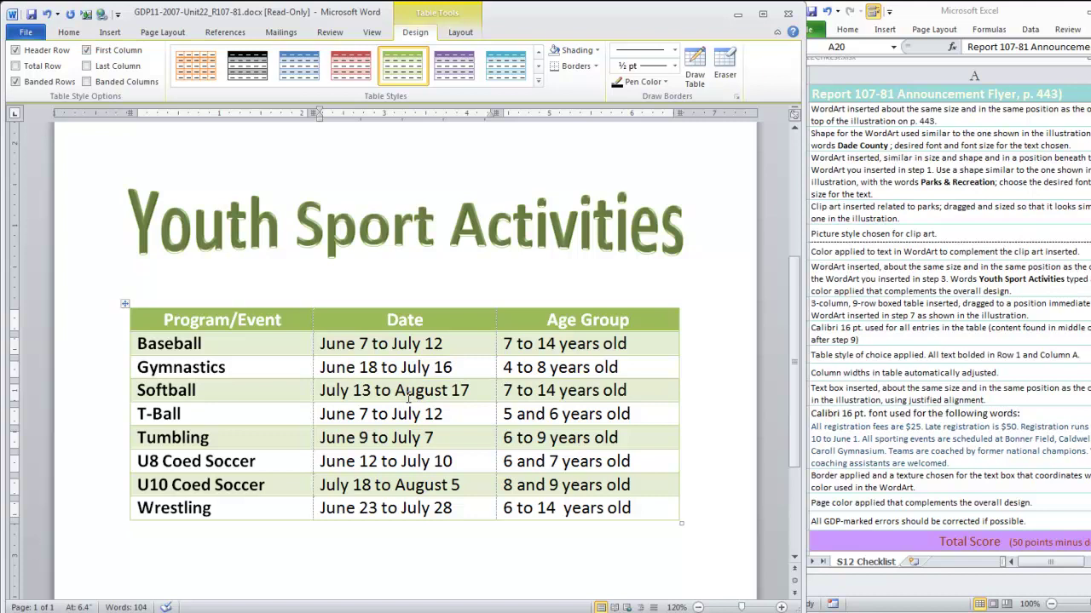
Apply AutoFit to Contents to the sports table and center the whole table on the page
right_click(409, 397)
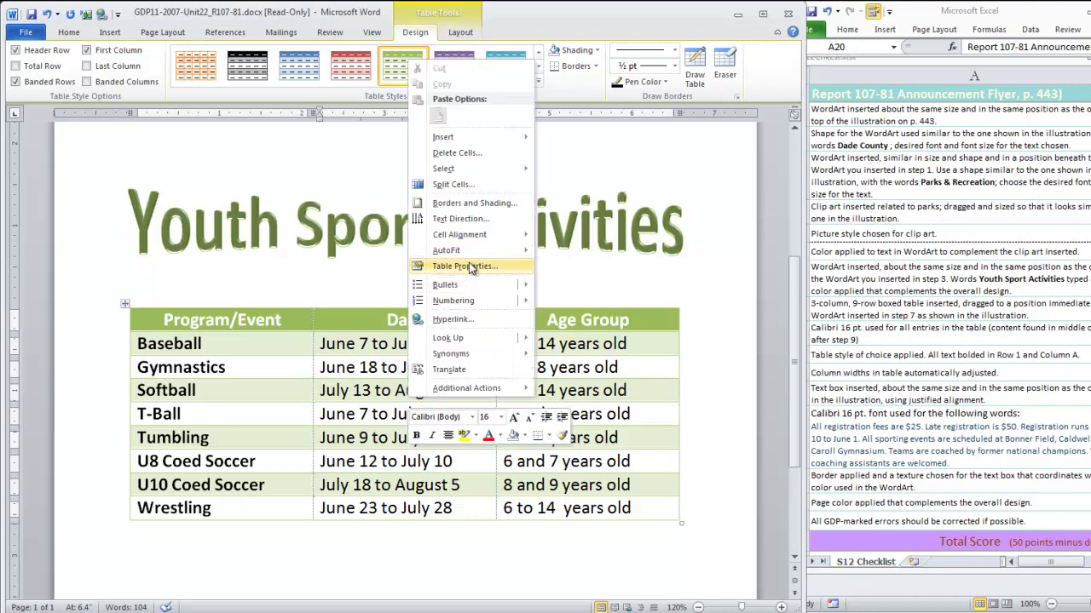
mouse_move(468, 256)
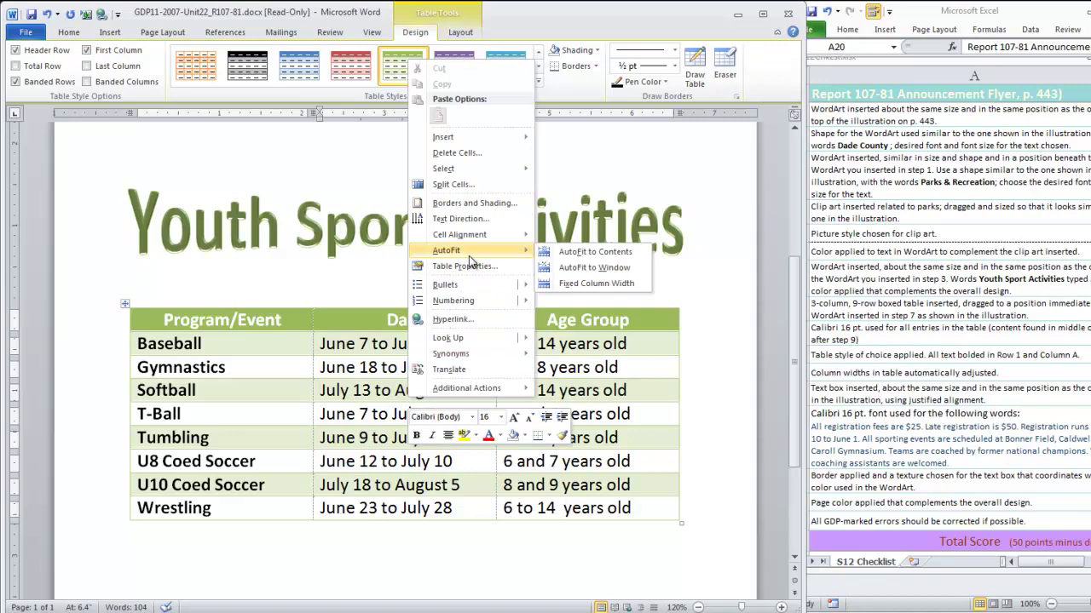
left_click(572, 256)
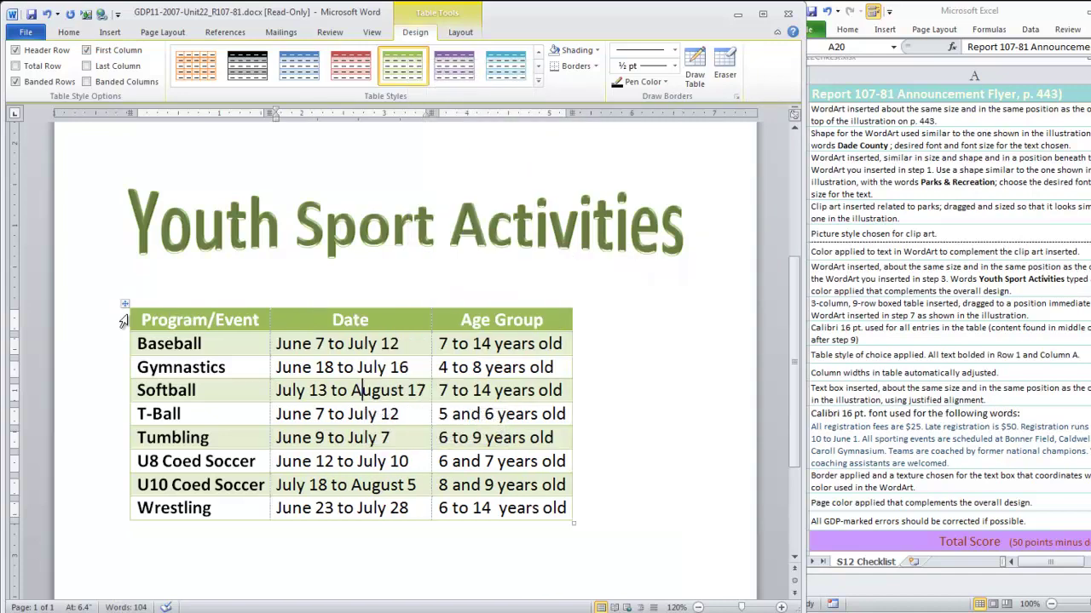
left_click(124, 304)
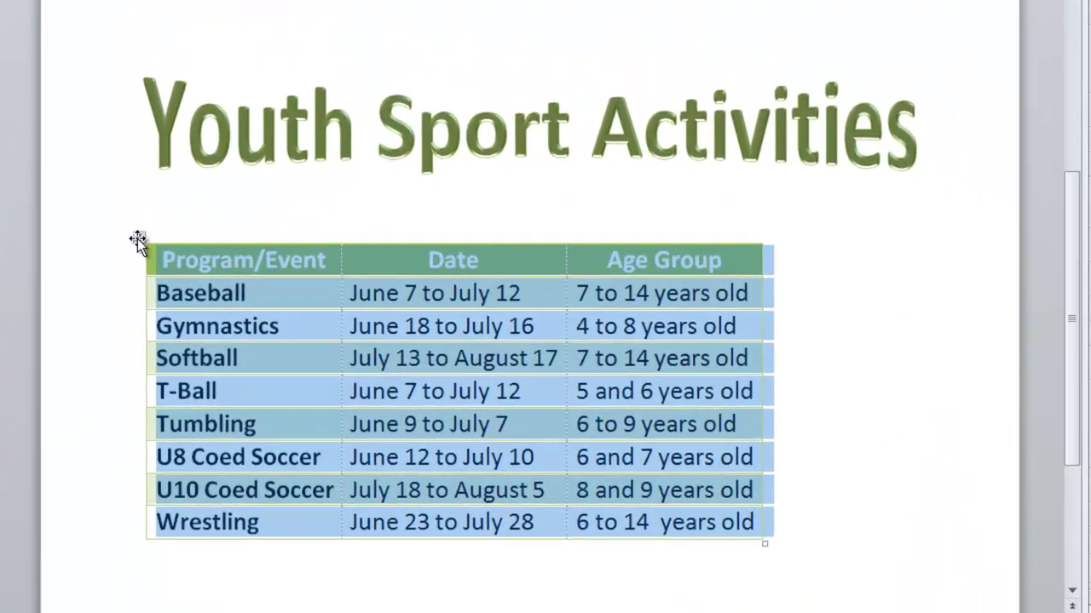
left_click(138, 242)
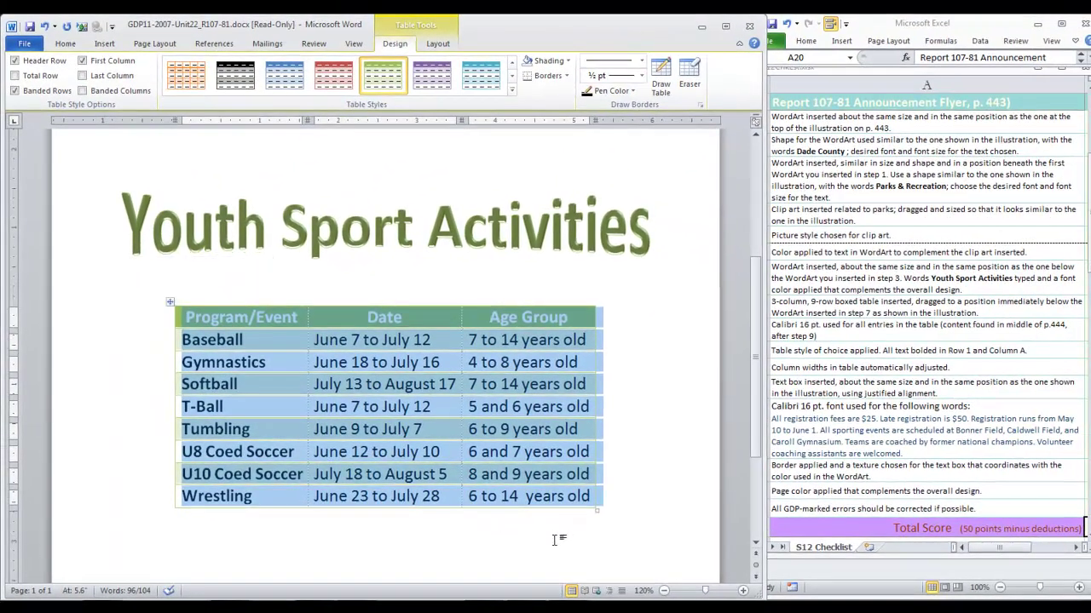
key("ctrl+Home")
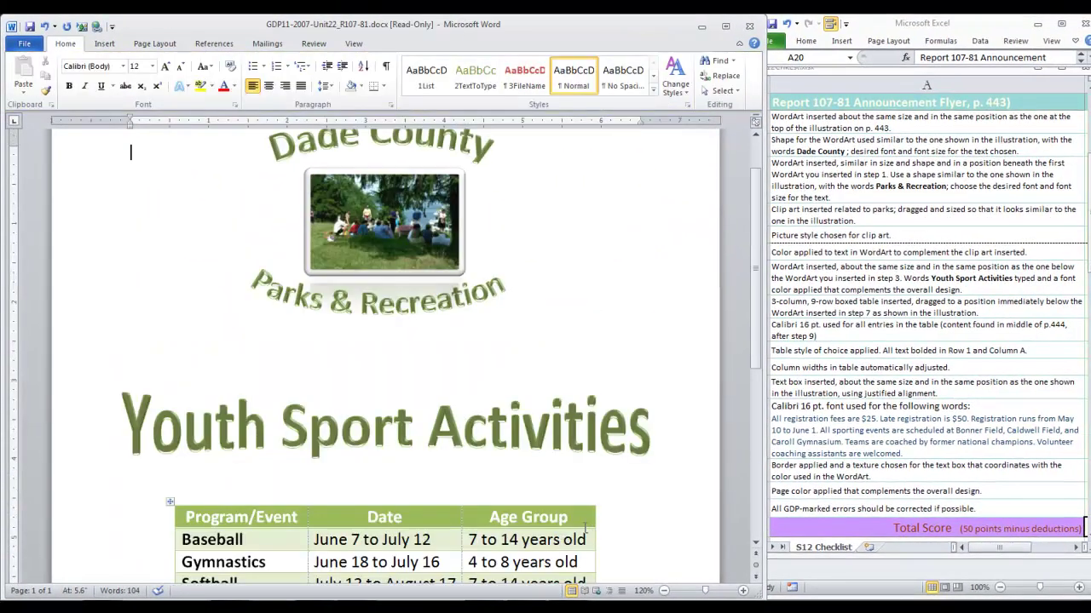
scroll(651, 470, "down", 5)
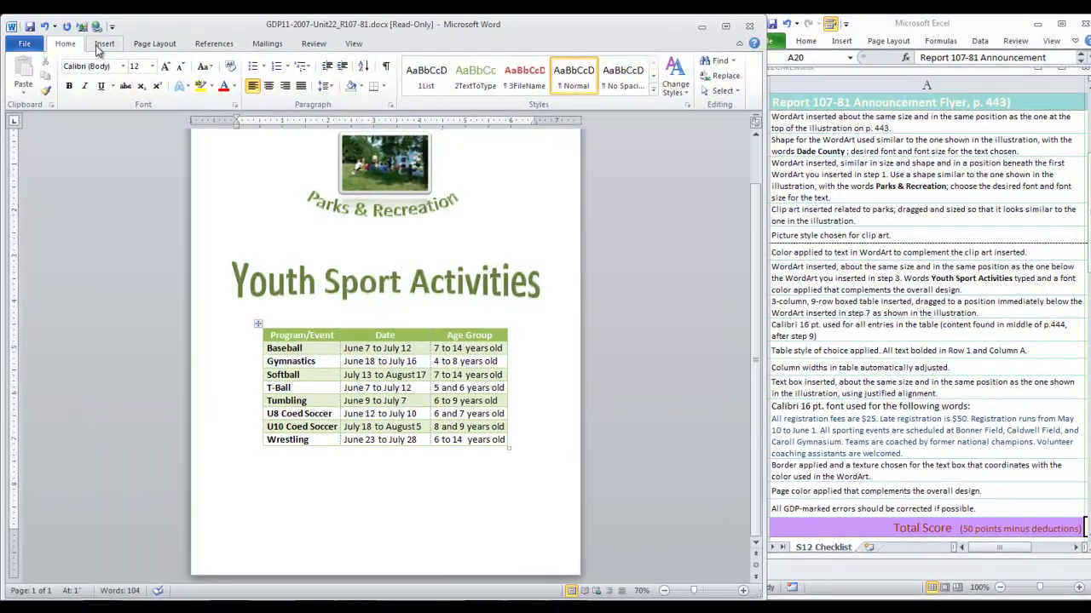
Draw a 1.64" by 6.12" text box beneath the sports table
left_click(104, 43)
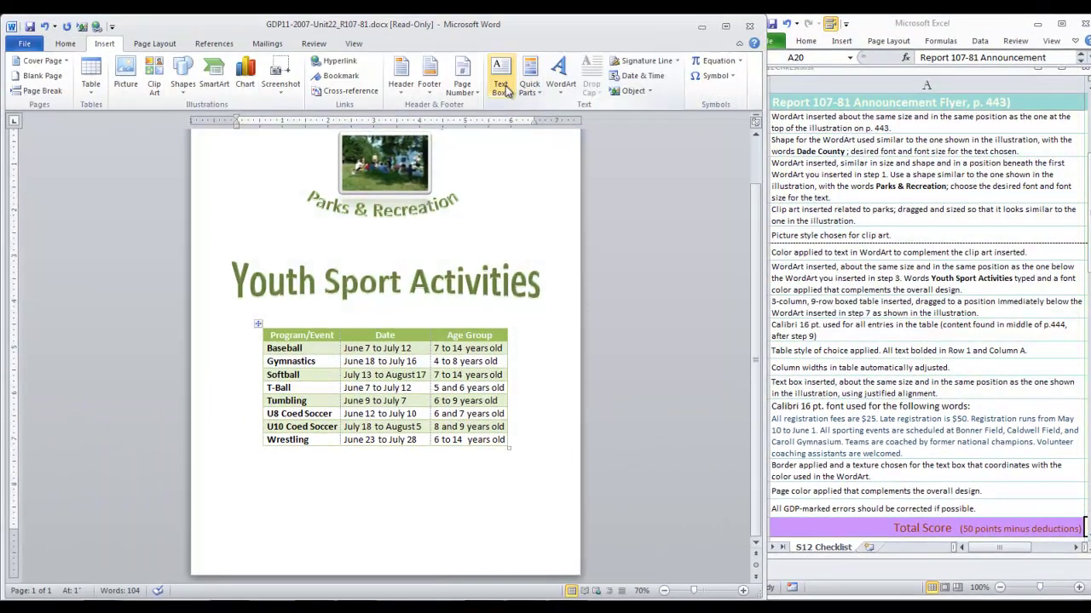
left_click(503, 85)
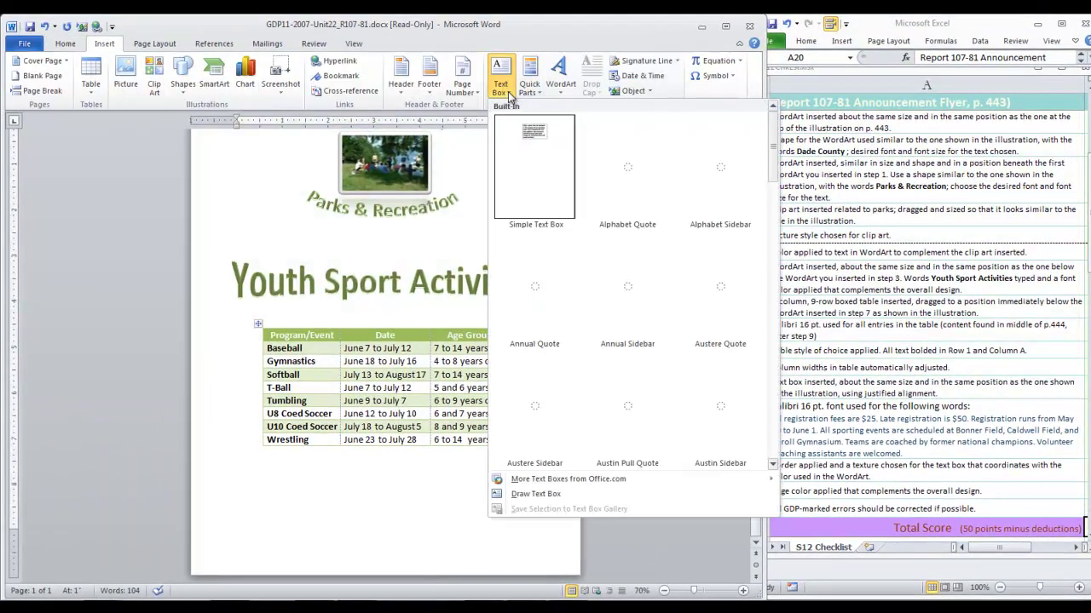
left_click(536, 494)
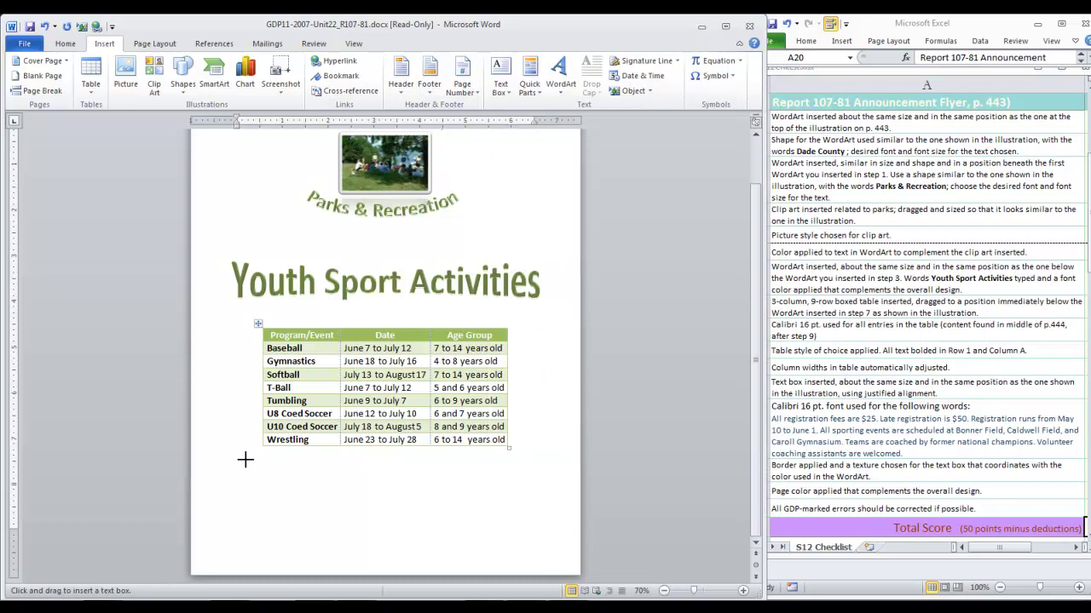
left_click_drag(245, 460, 528, 532)
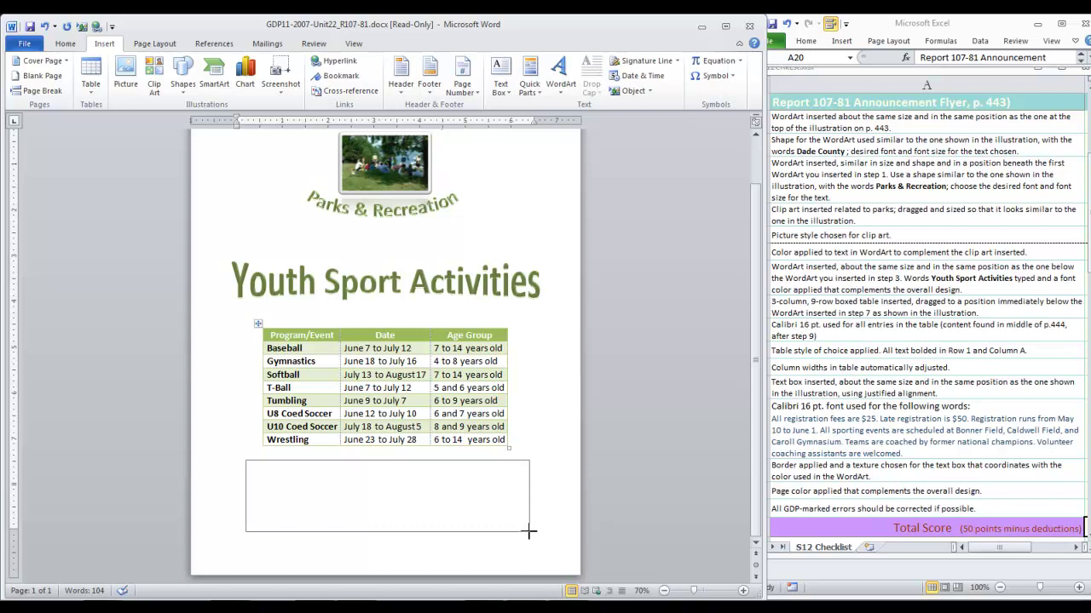
left_click_drag(528, 532, 526, 536)
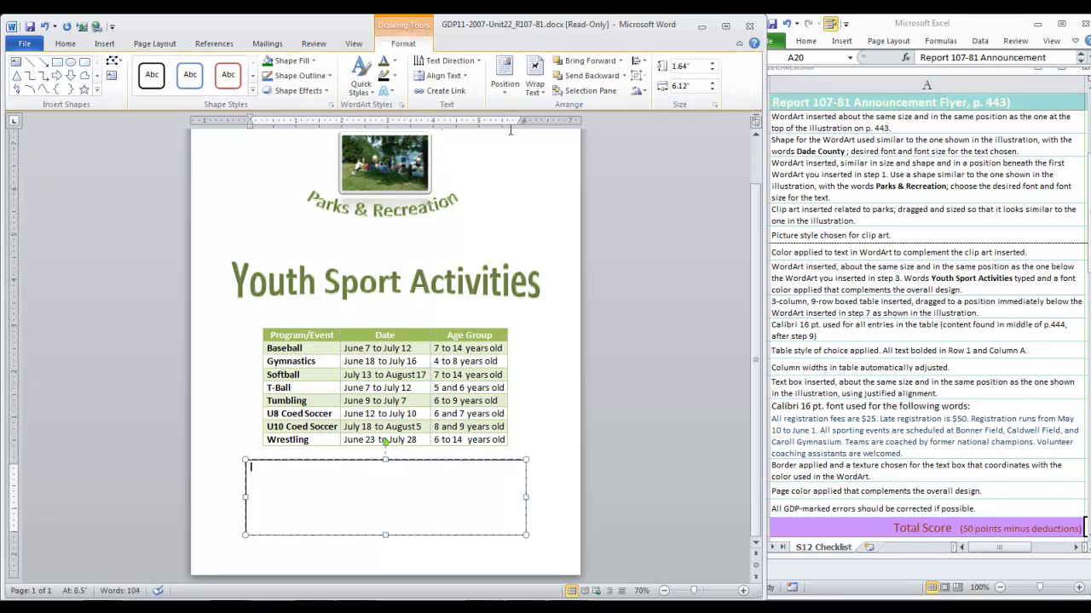
left_click(505, 77)
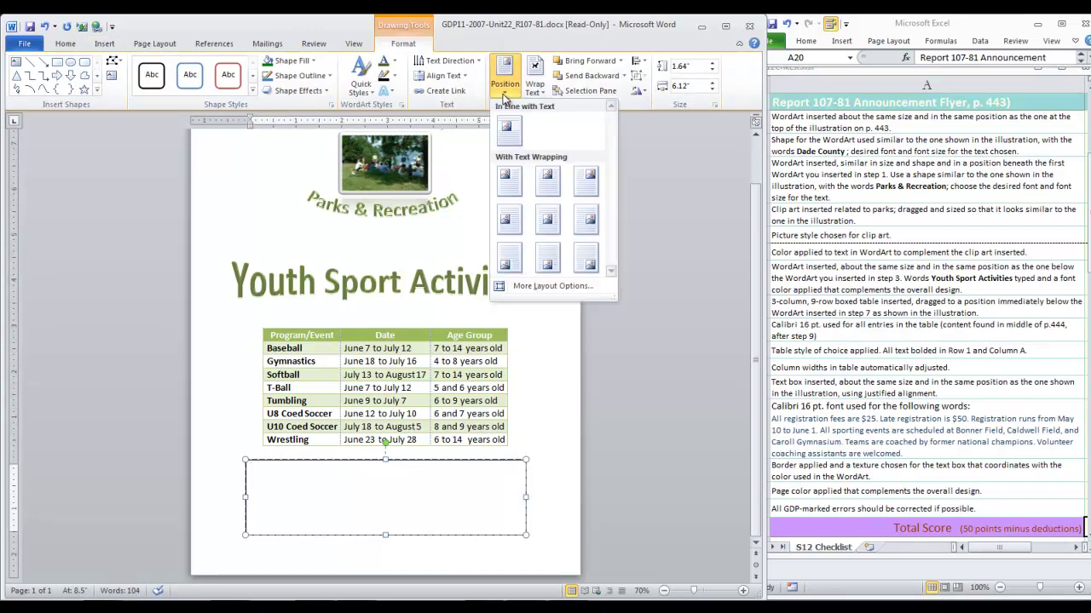
Center the text box horizontally relative to the page in Layout options
left_click(536, 288)
left_click(306, 214)
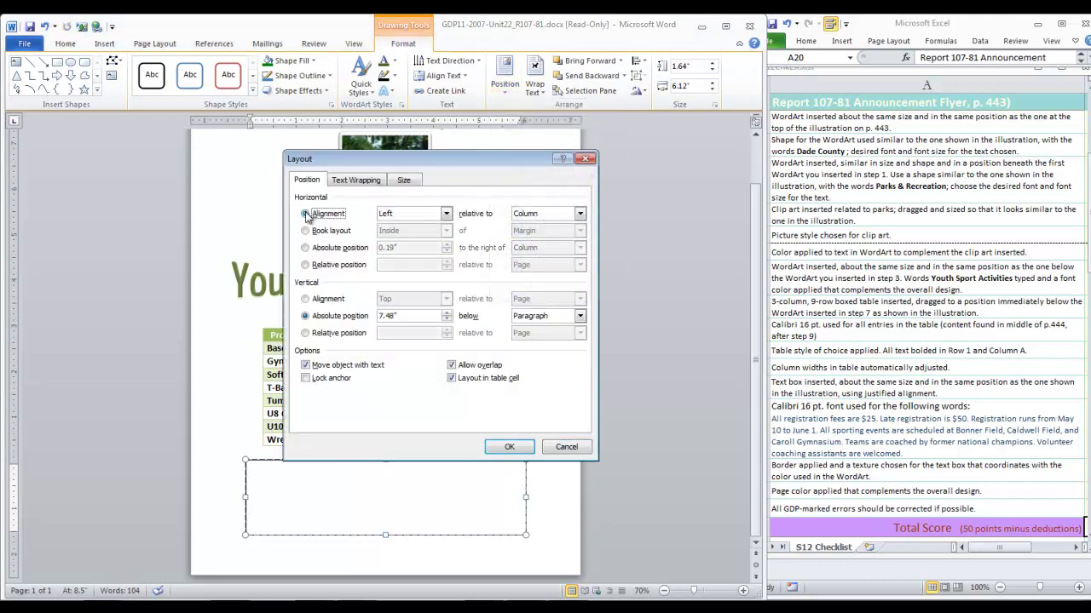
left_click(445, 214)
left_click(442, 234)
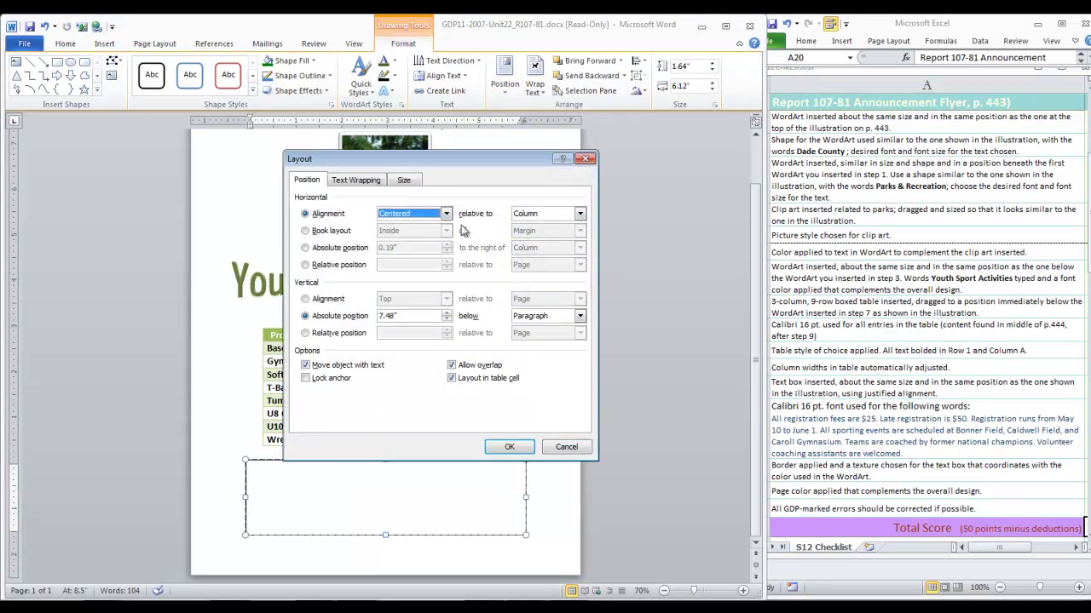
left_click(580, 214)
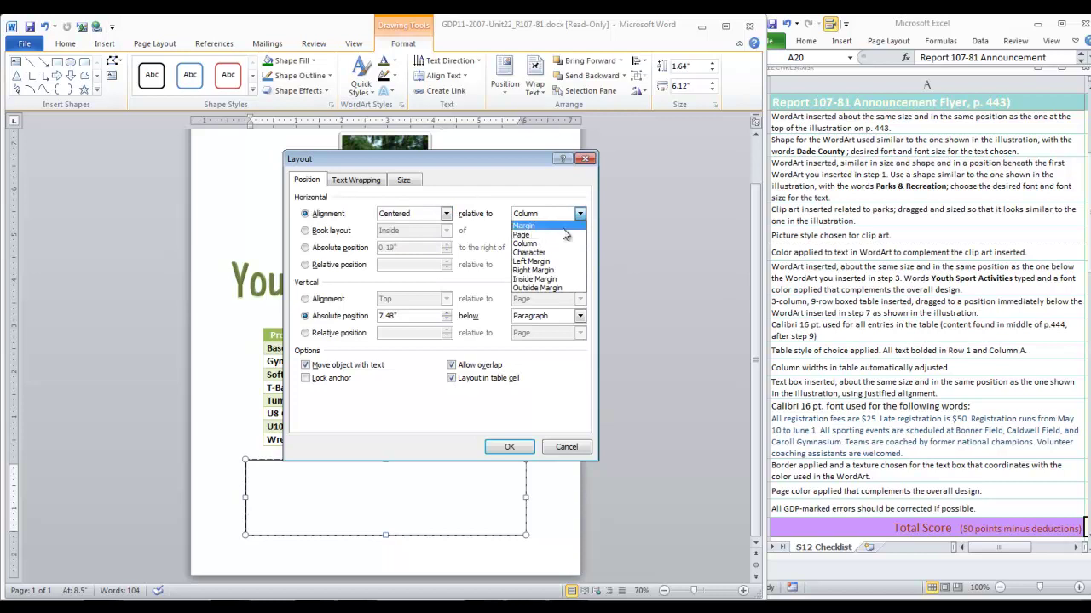
left_click(566, 237)
left_click(510, 446)
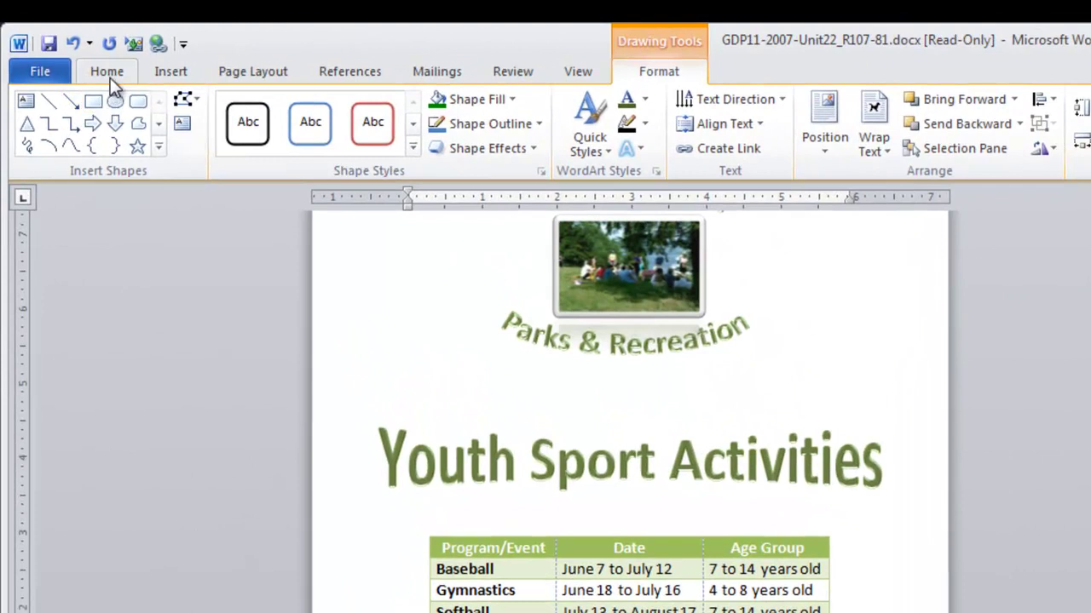
Set the text box font size to 16 pt
left_click(107, 73)
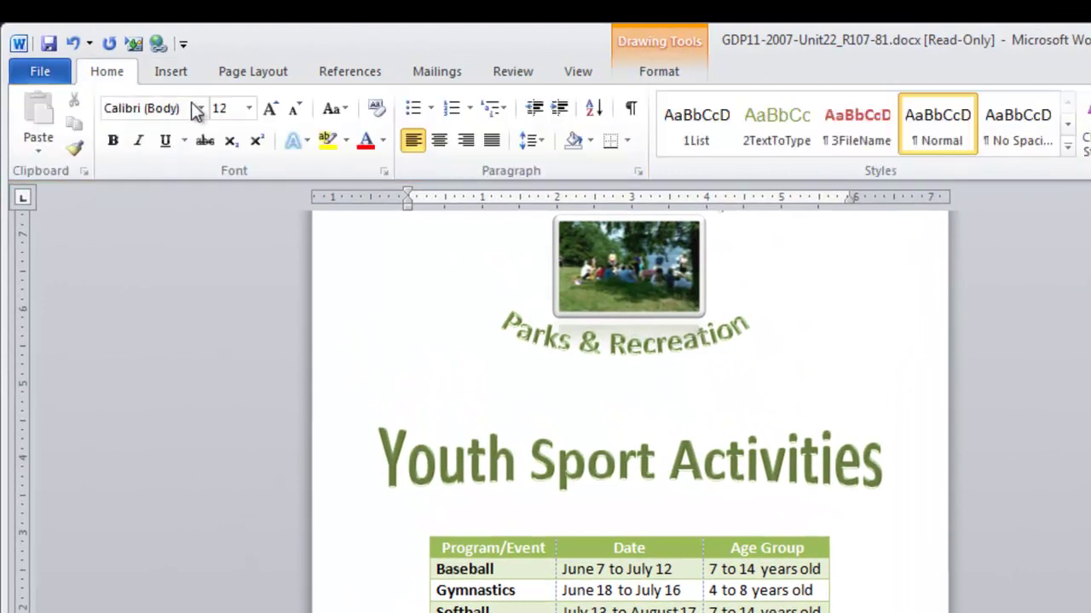
left_click(249, 109)
left_click(225, 247)
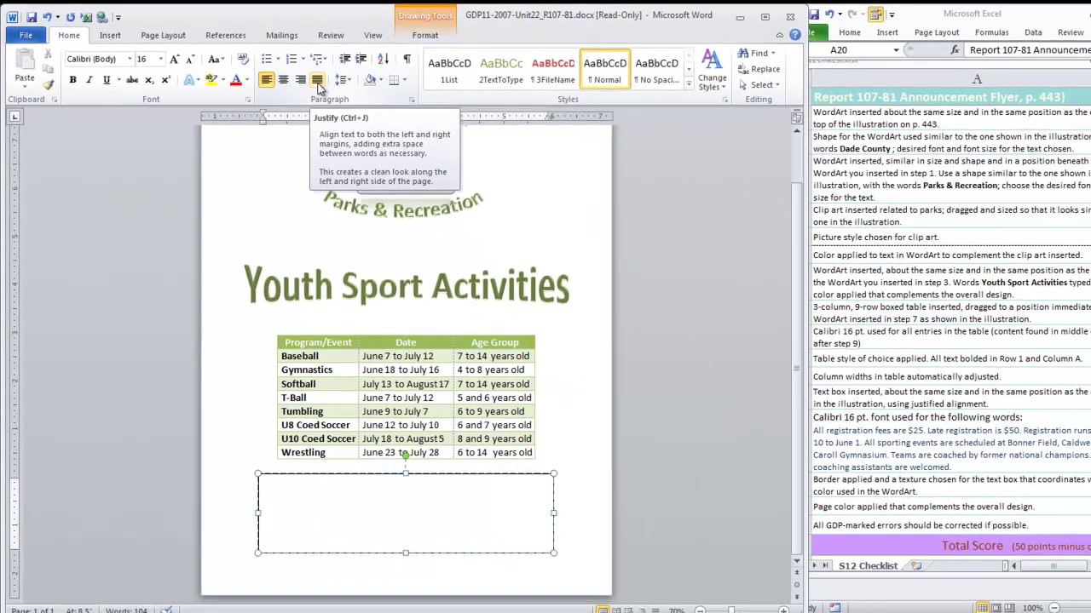
Type the justified paragraph beginning 'All regist…' about fees, venues and volunteer coaches into the text box
left_click(492, 141)
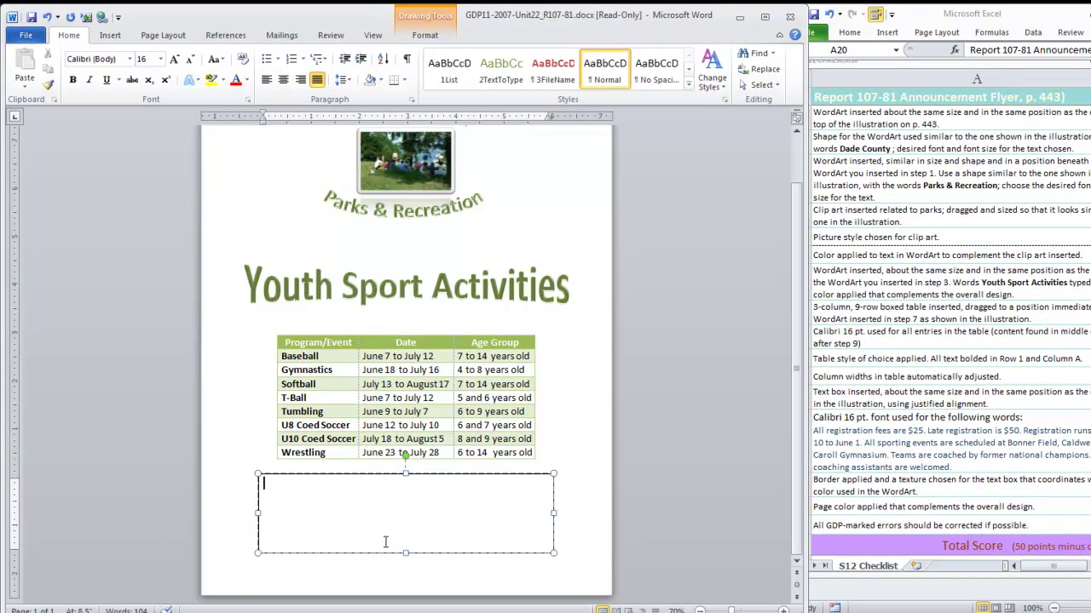
type("All regist")
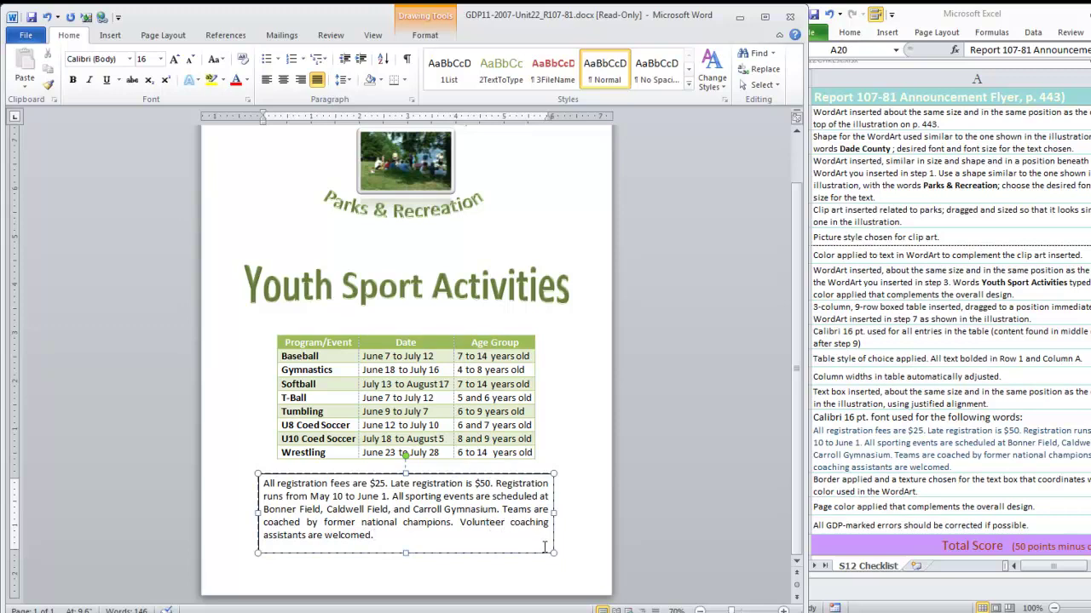
left_click(553, 536)
right_click(553, 536)
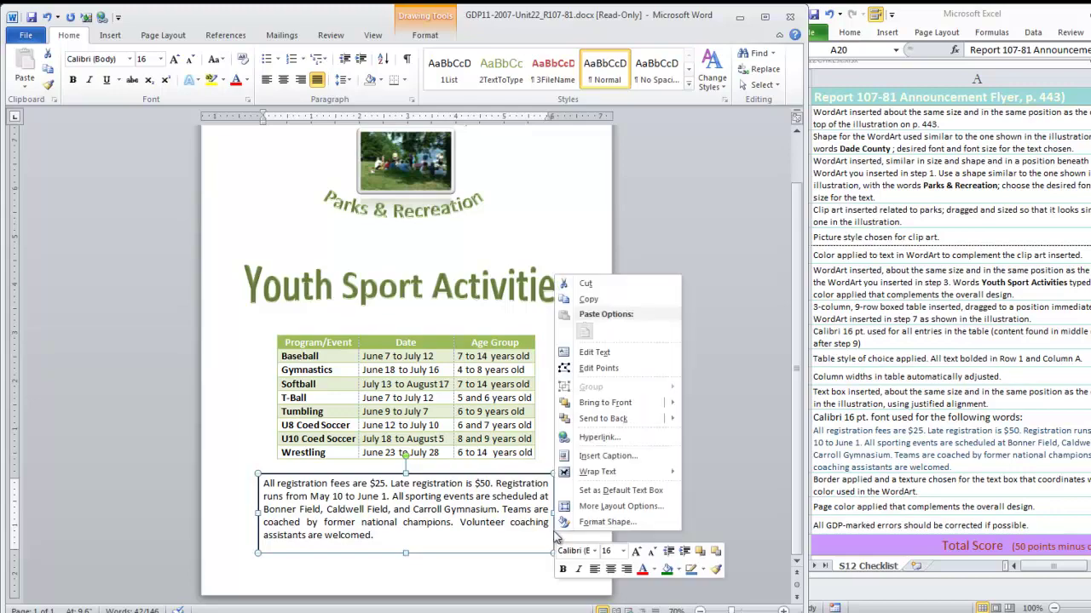
Color the text box border Olive Green, Darker 50%
left_click(608, 522)
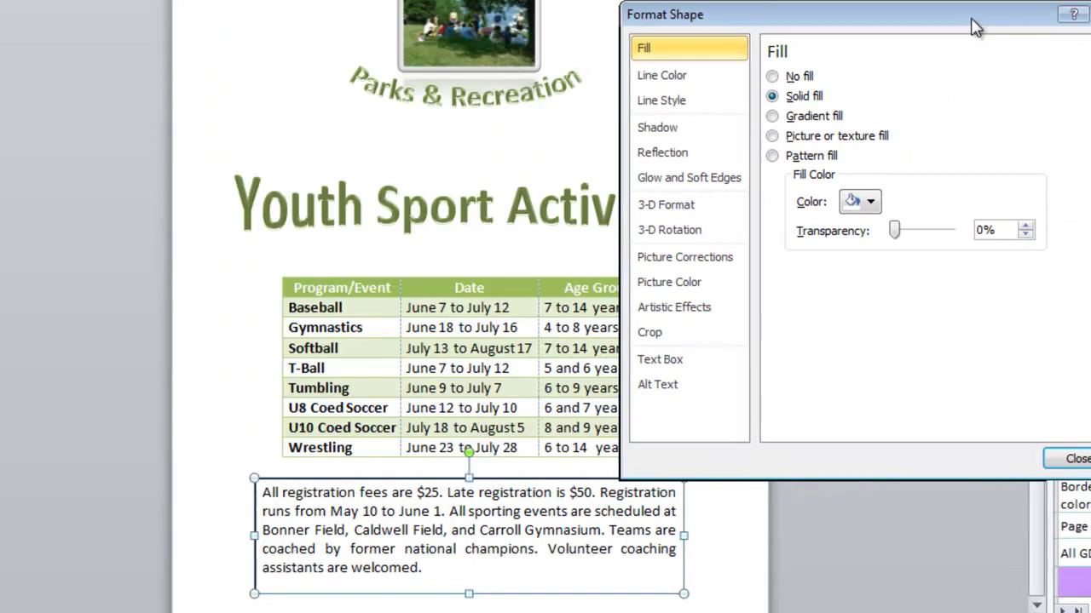
left_click_drag(975, 27, 969, 1)
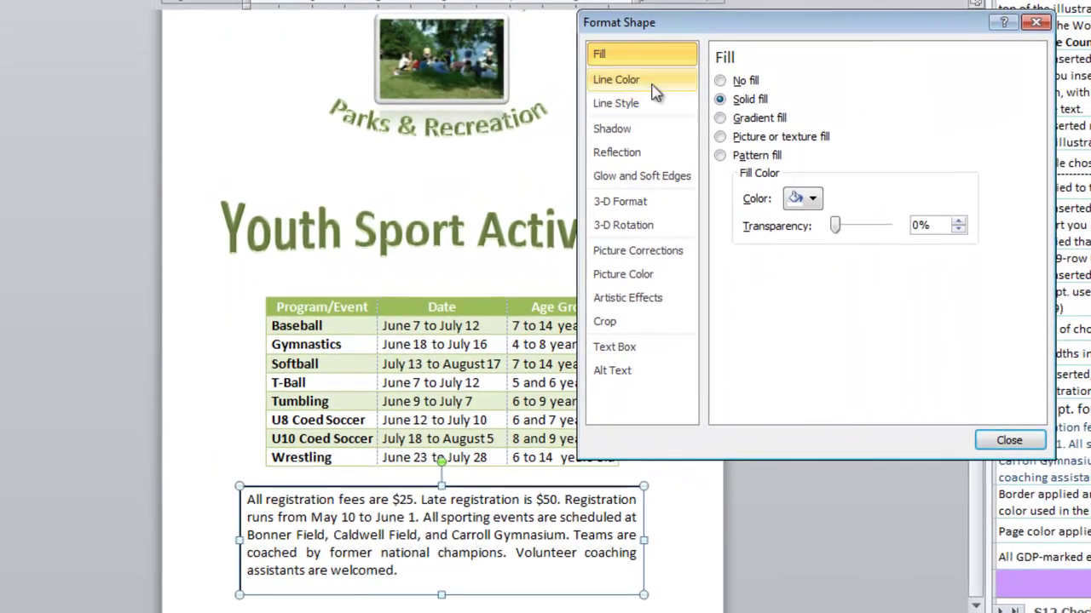
left_click(652, 85)
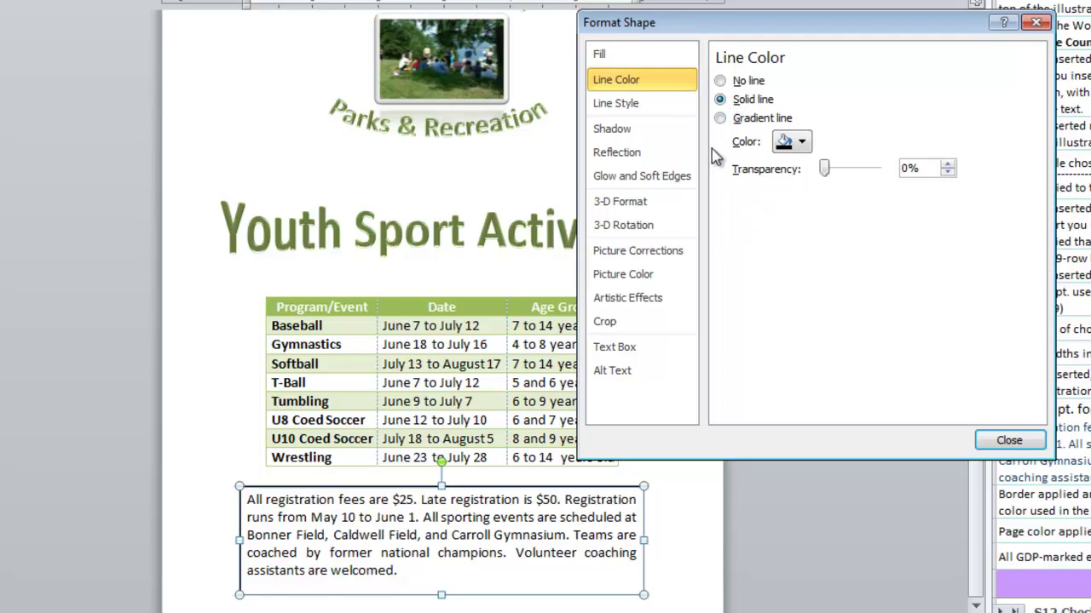
left_click(803, 143)
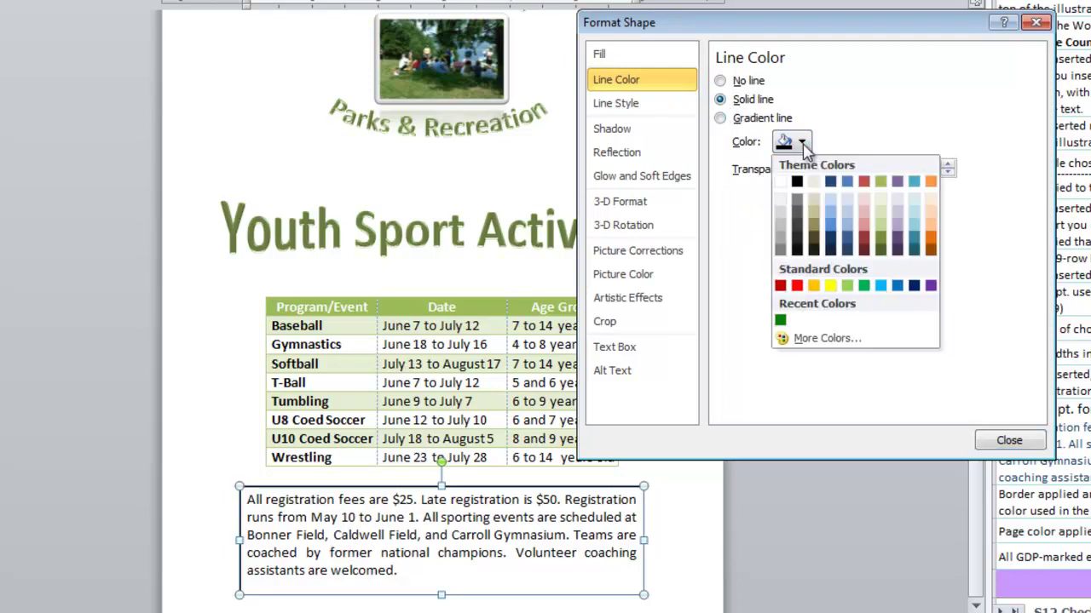
left_click(881, 253)
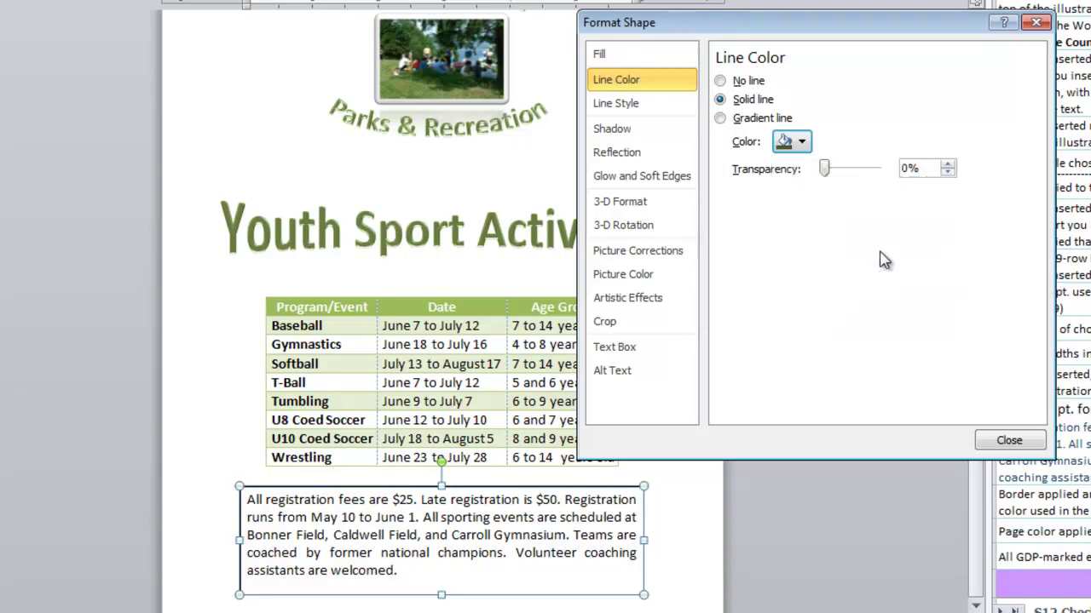
Set the border width to 5 pt with a Thick-Thin compound line
left_click(641, 107)
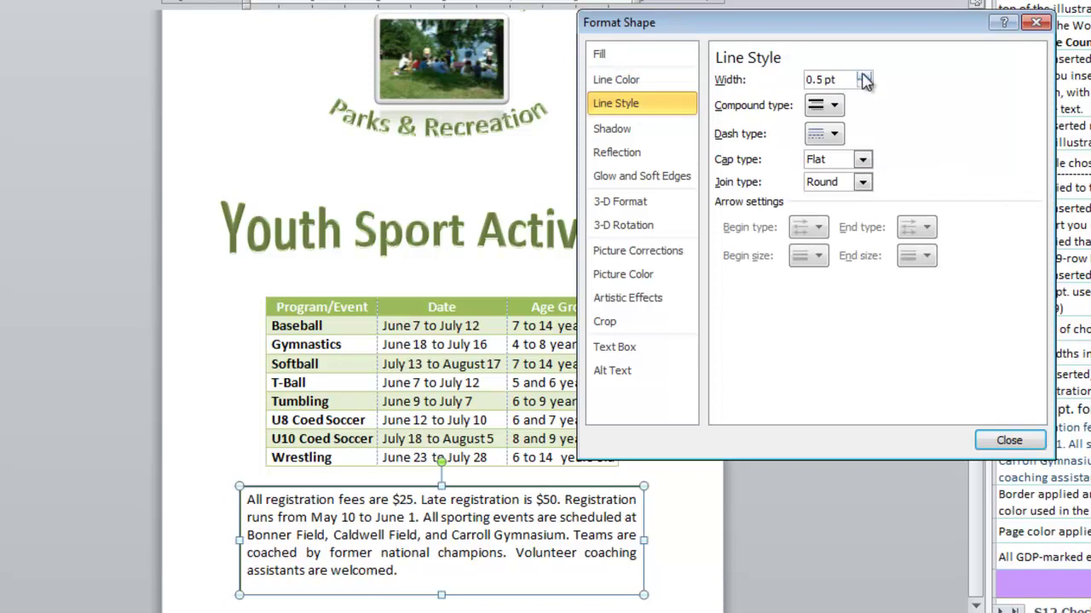
left_click_drag(864, 77, 867, 79)
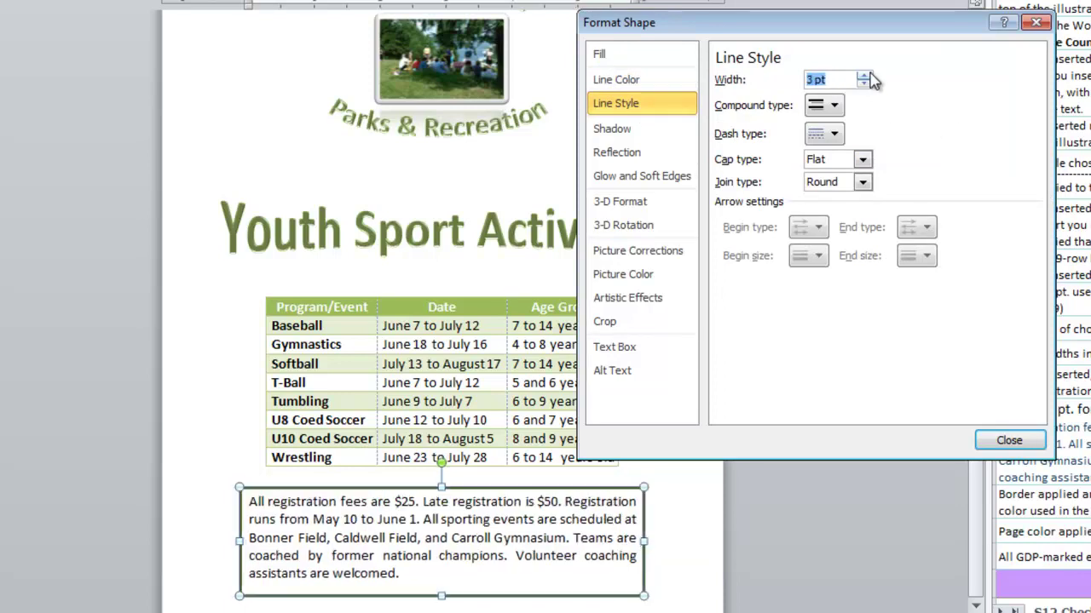
left_click(863, 75)
left_click(864, 75)
left_click(863, 76)
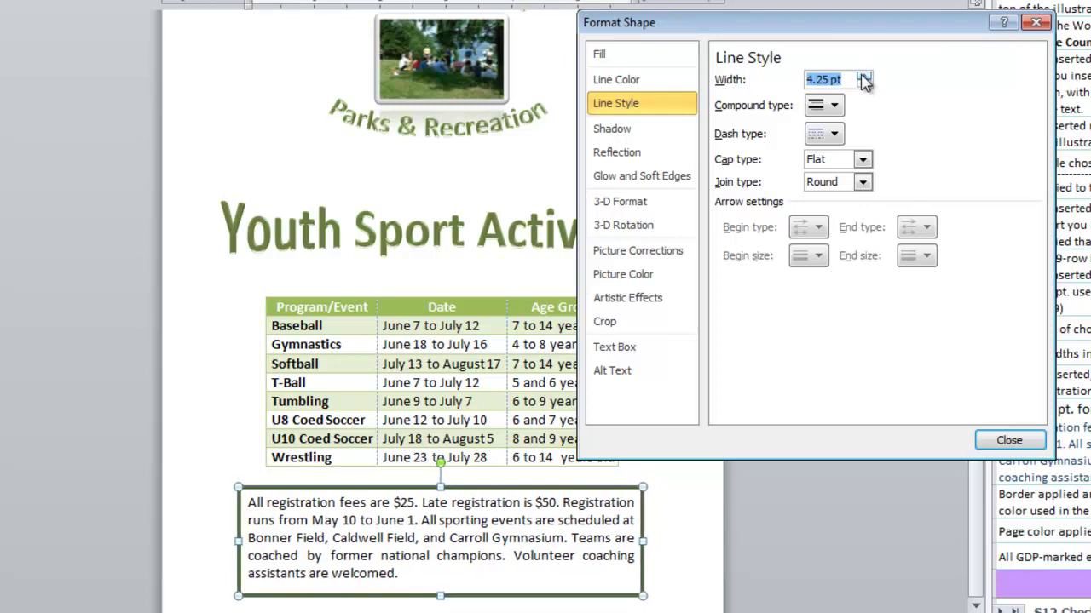
left_click(863, 76)
left_click(864, 76)
left_click(863, 76)
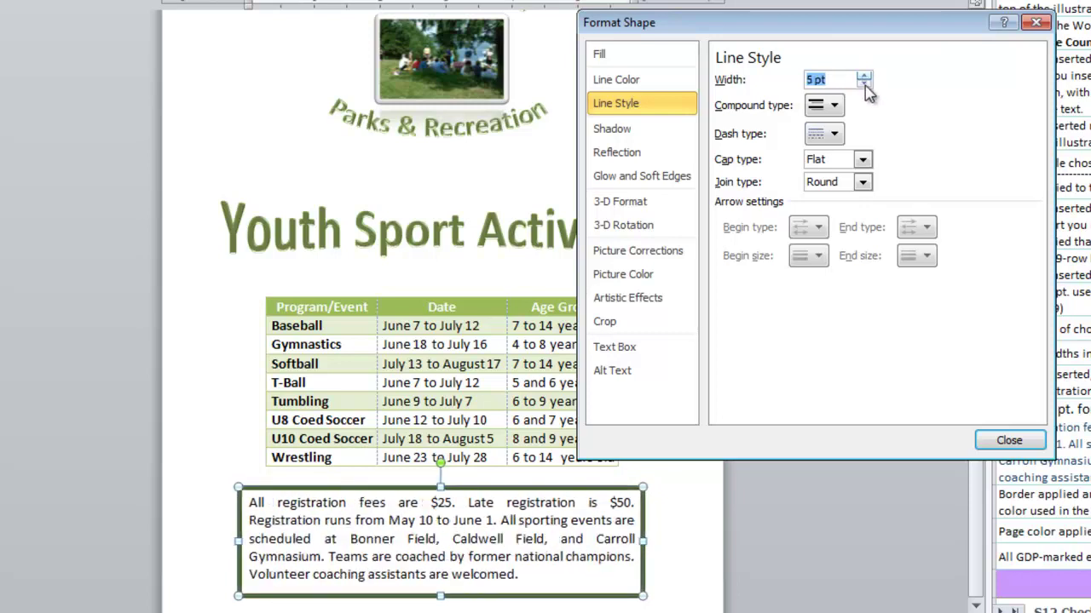
left_click(834, 106)
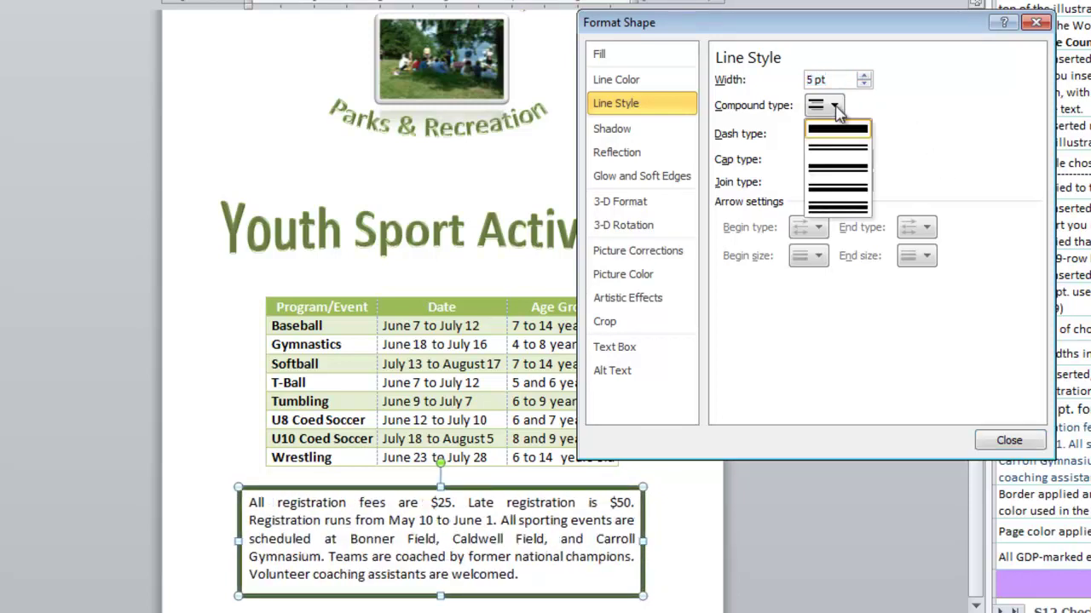
left_click(838, 170)
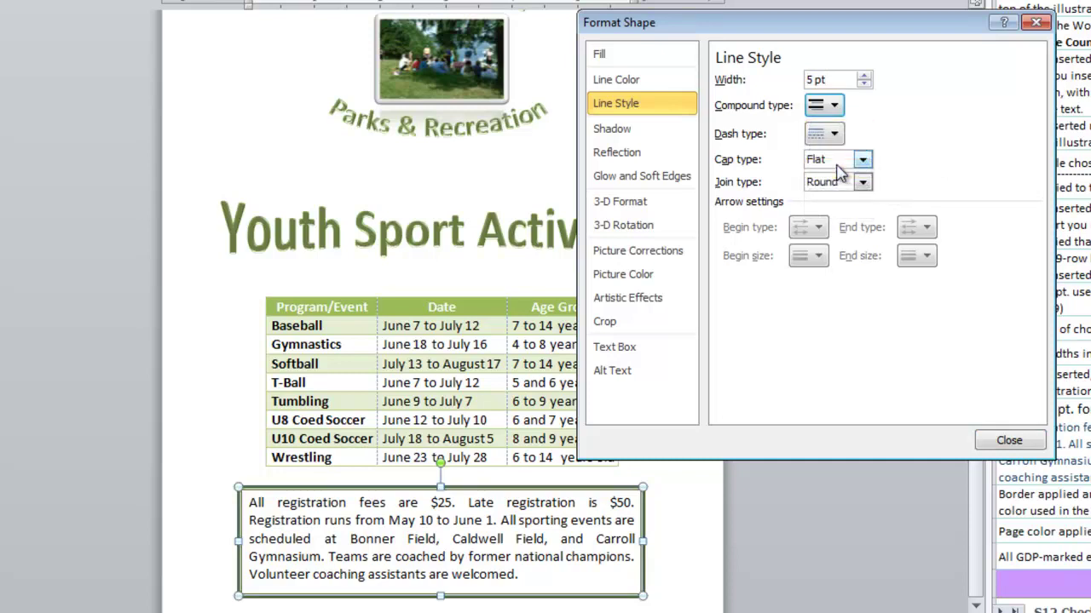
left_click(648, 63)
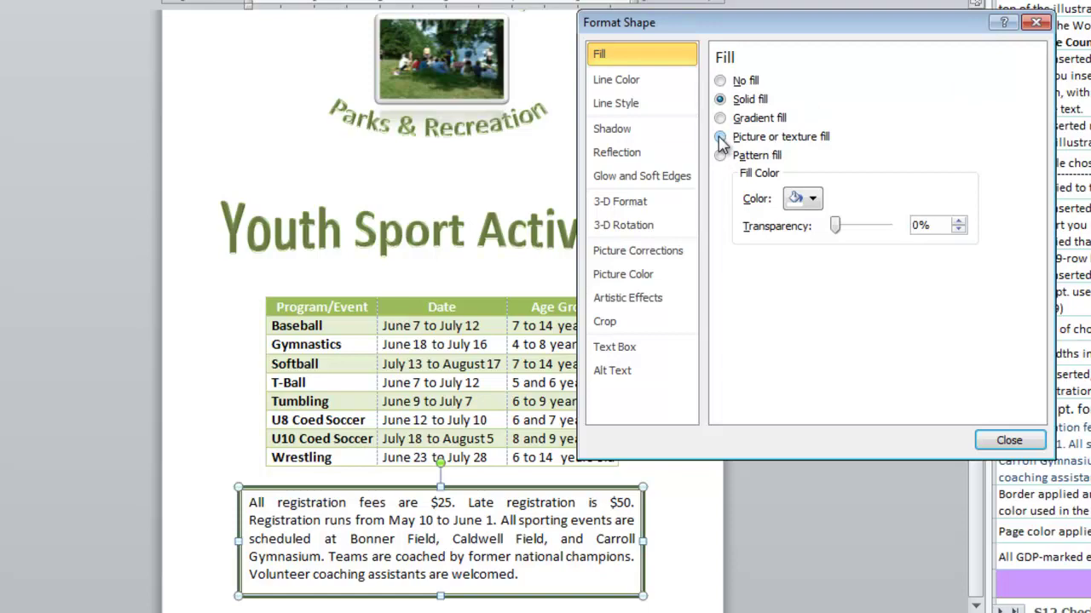
Fill the text box with the Parchment texture and close Format Shape
left_click(720, 138)
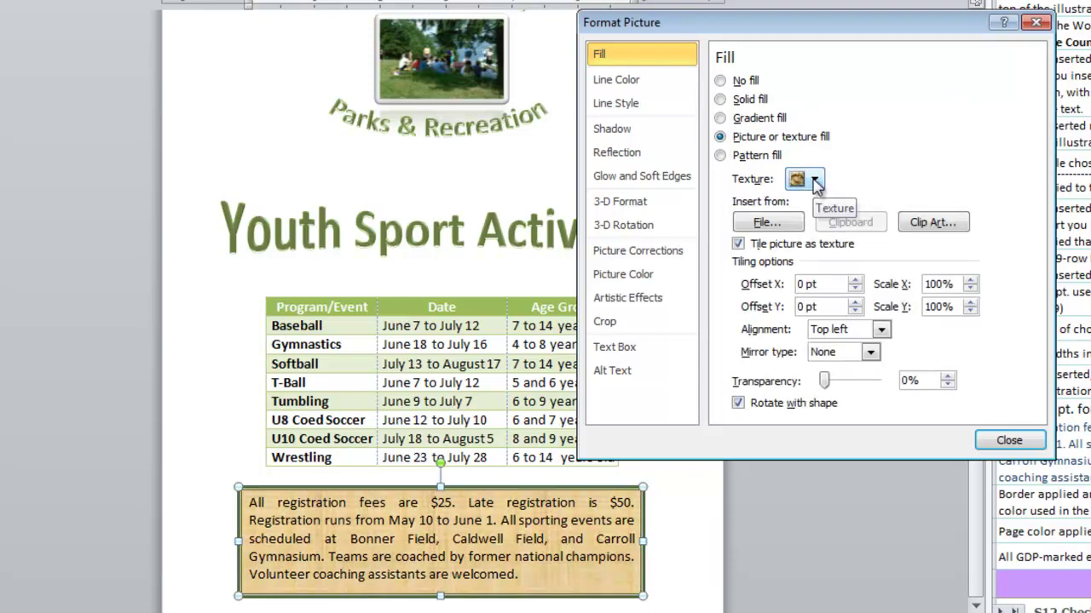
left_click(816, 182)
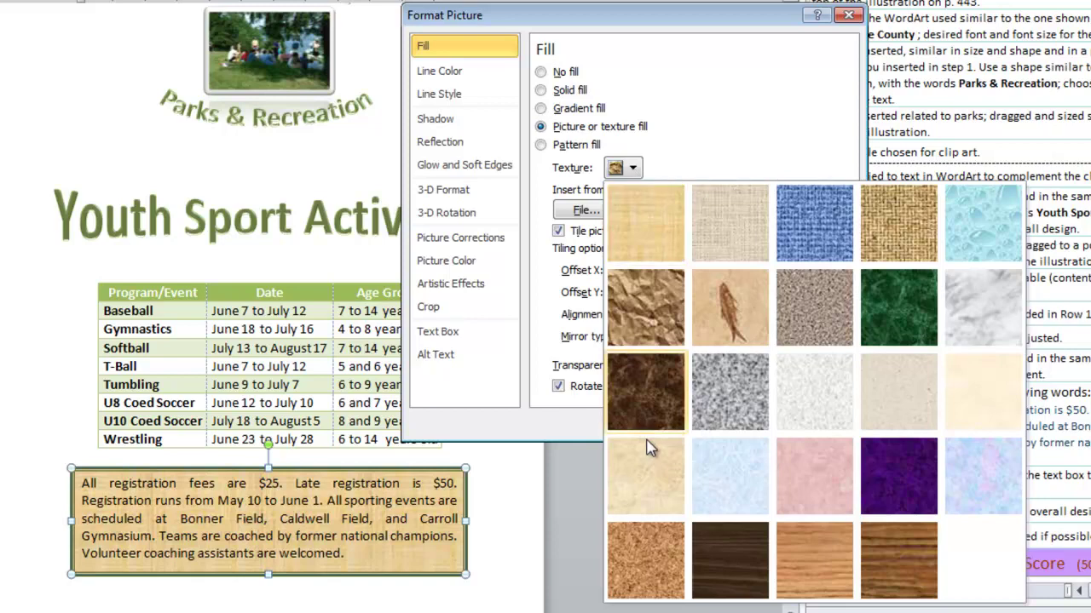
left_click(645, 475)
left_click(632, 170)
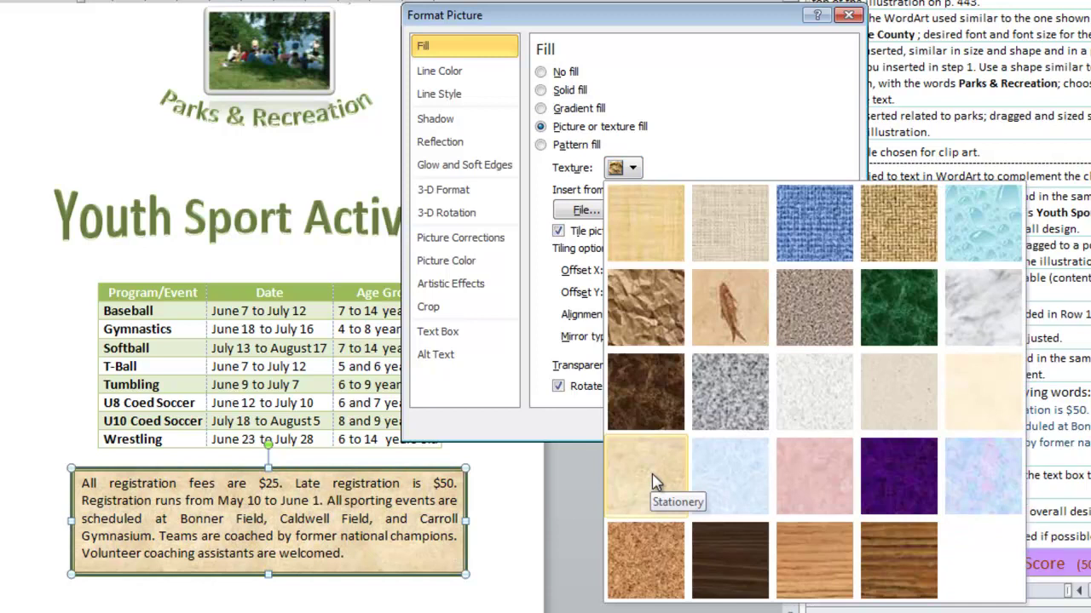
left_click(984, 407)
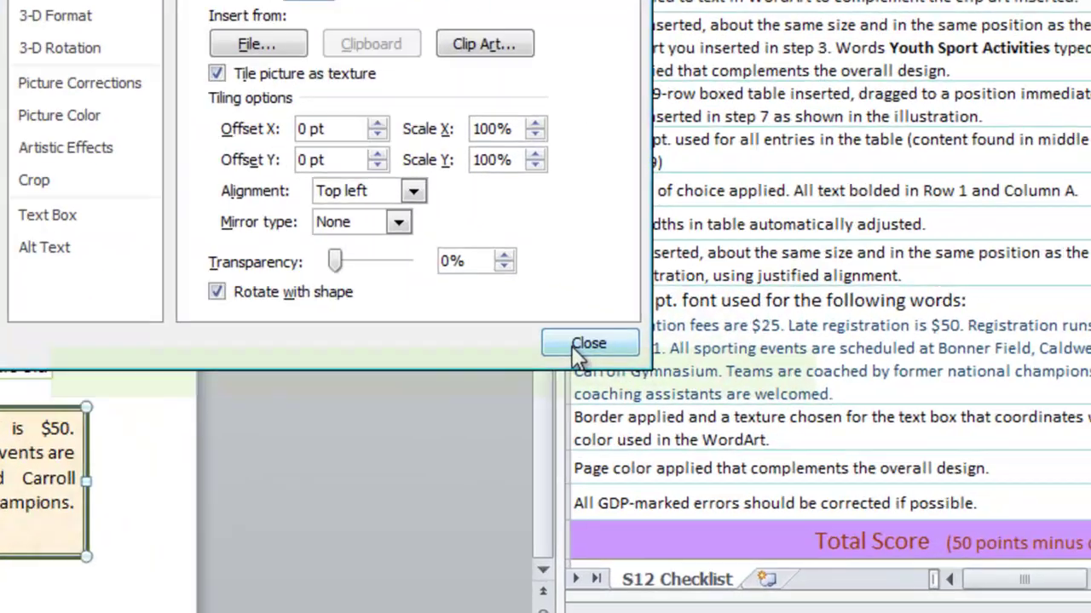
left_click(821, 423)
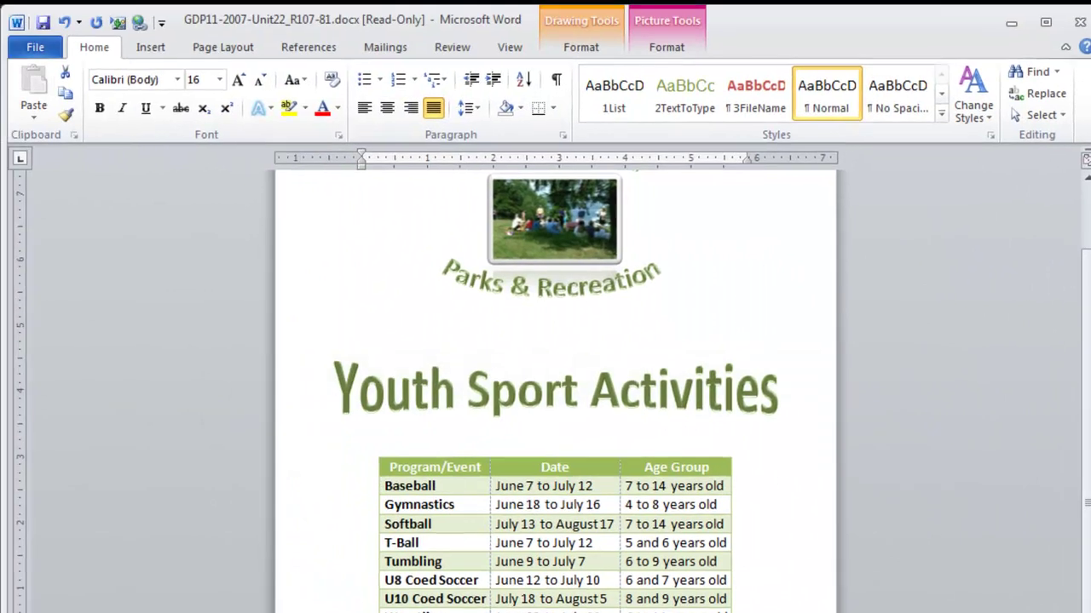
Give the page a light olive-green page colour
scroll(554, 384, "up", 2)
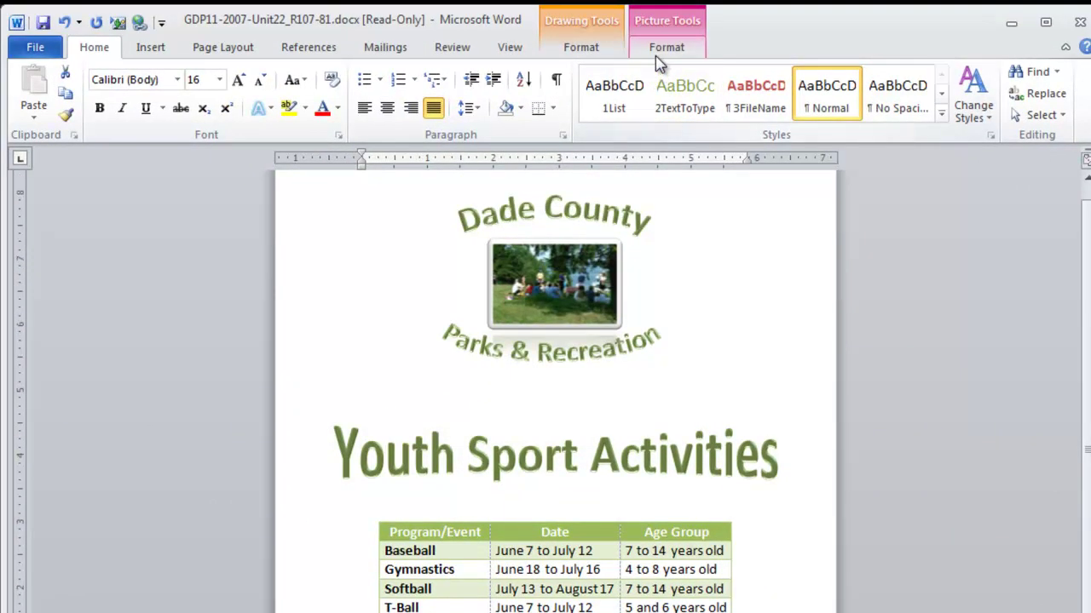
left_click(222, 46)
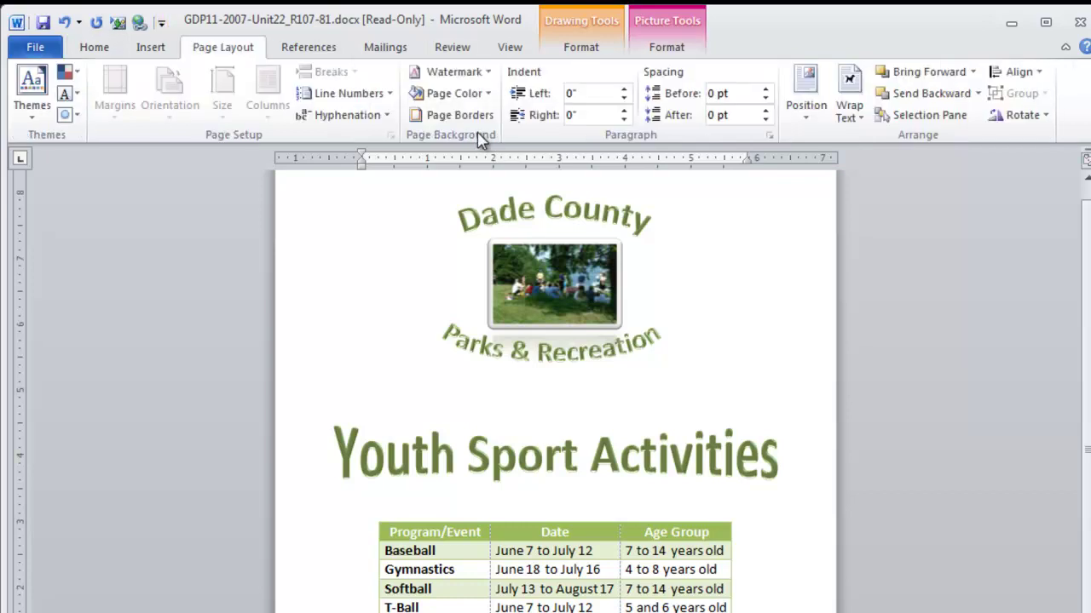
left_click(488, 95)
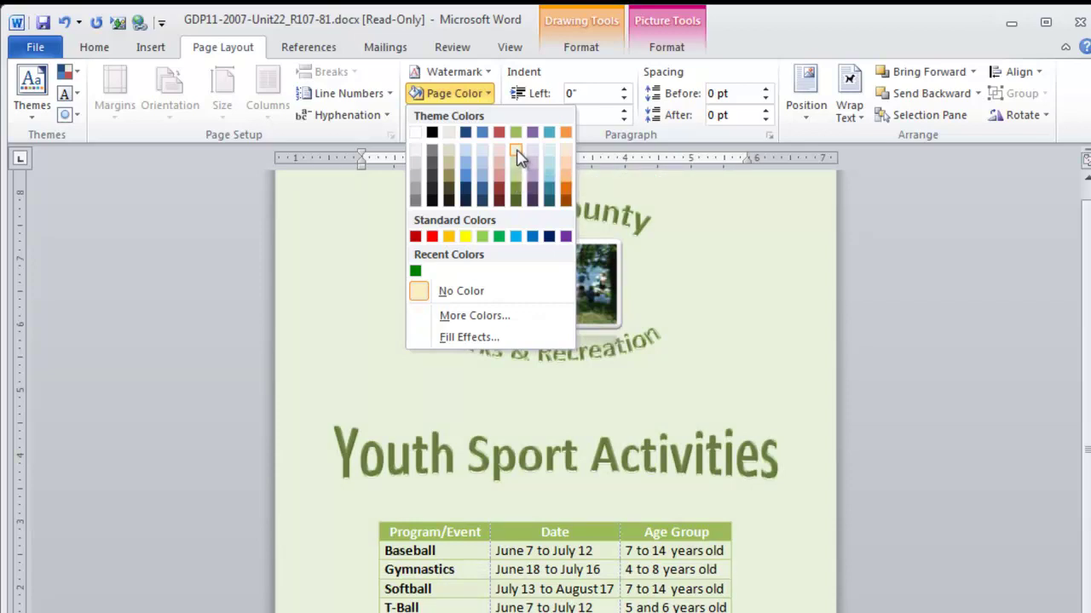
left_click(519, 158)
Move the Parks & Recreation WordArt down just below the picture
scroll(554, 384, "down", 2)
scroll(626, 397, "up", 3)
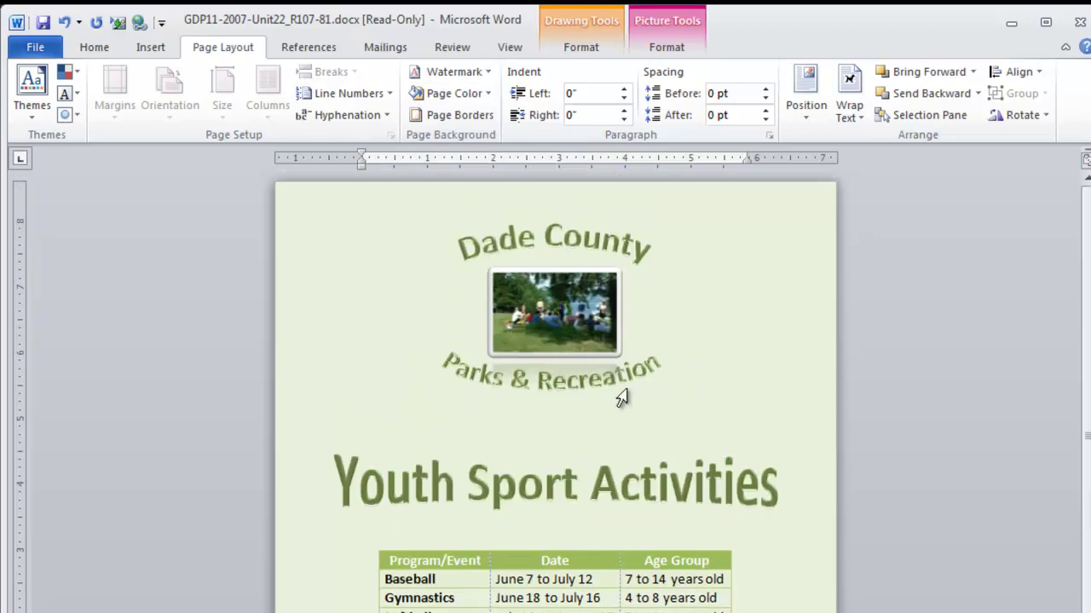
left_click(563, 395)
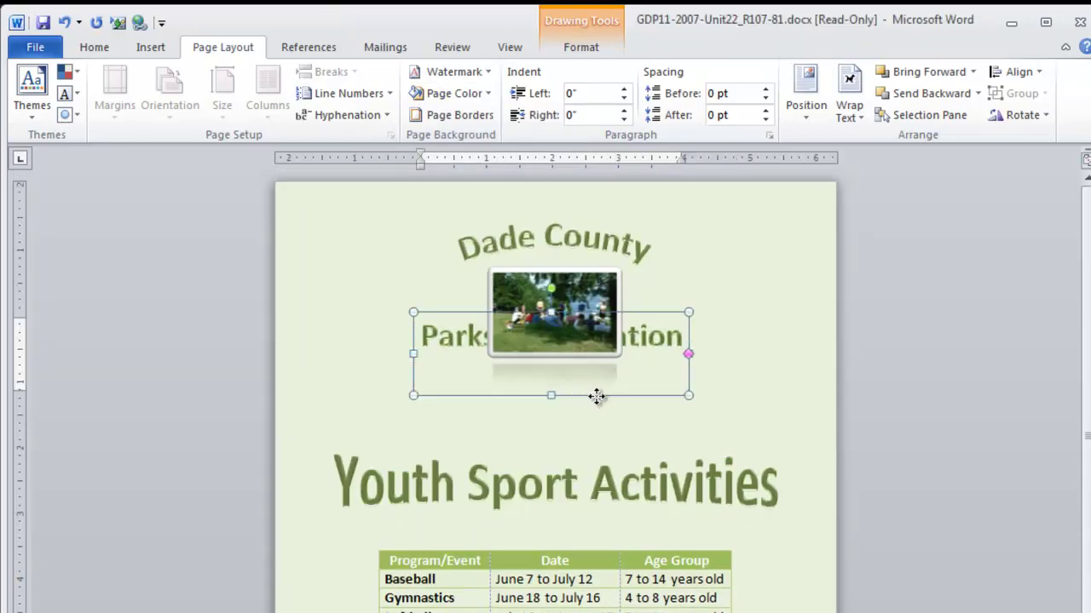
left_click_drag(596, 397, 600, 415)
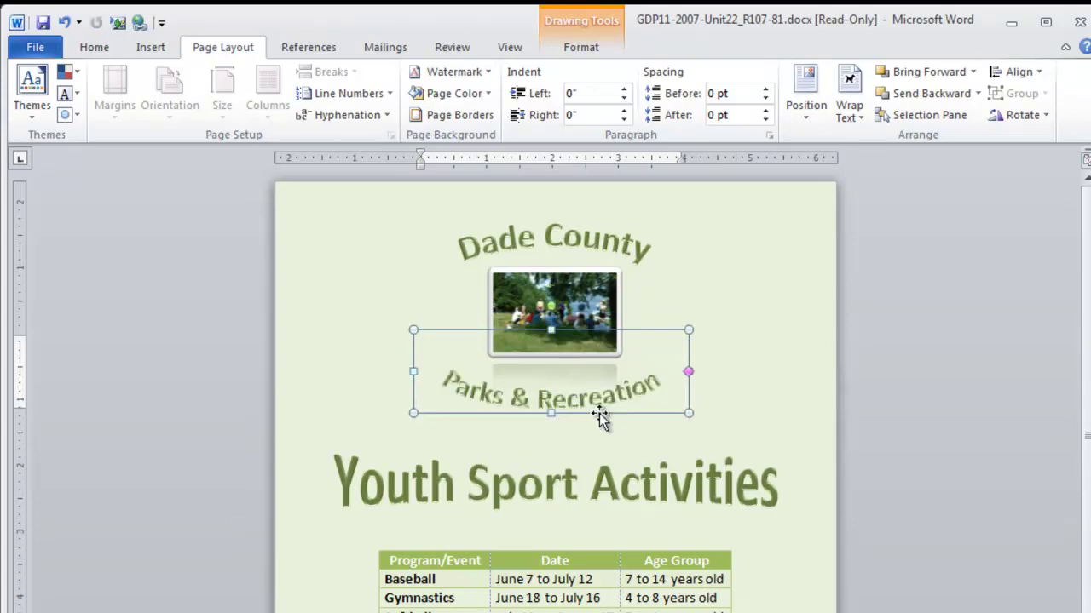
left_click(777, 356)
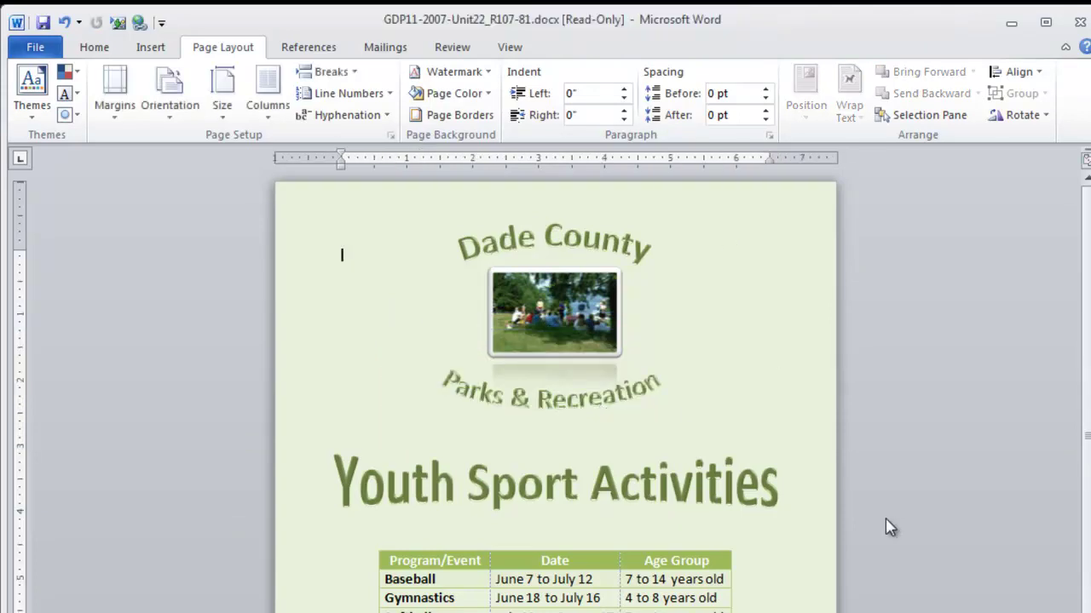
scroll(889, 526, "down", 2)
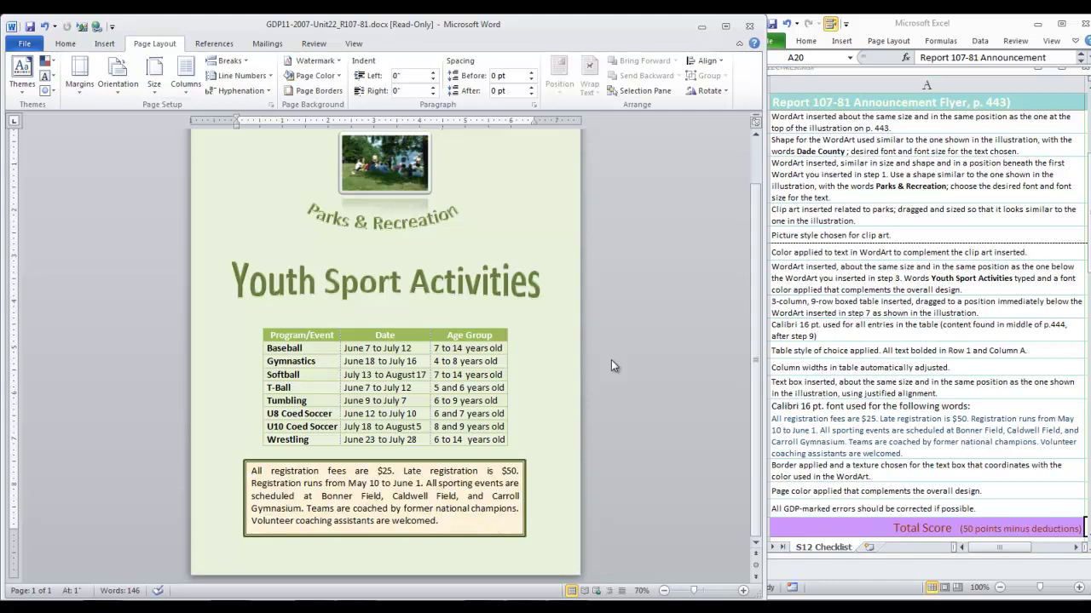
Review the 4 keystroking errors in the scoring results, then reopen the uploaded flyer with Edit Work
left_click(665, 591)
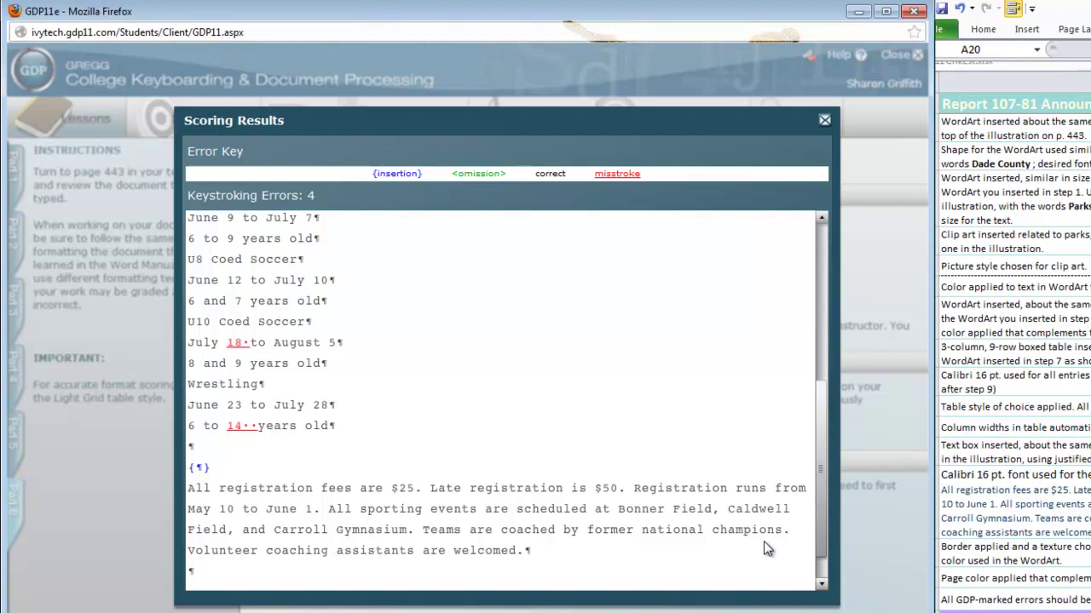
left_click_drag(817, 457, 820, 484)
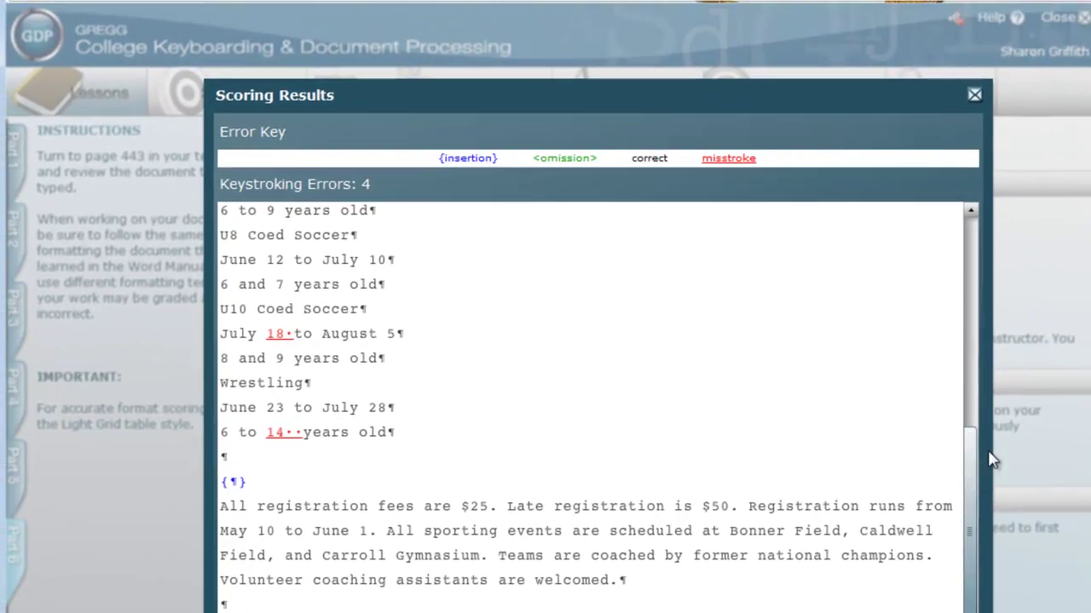
left_click(934, 40)
left_click(612, 247)
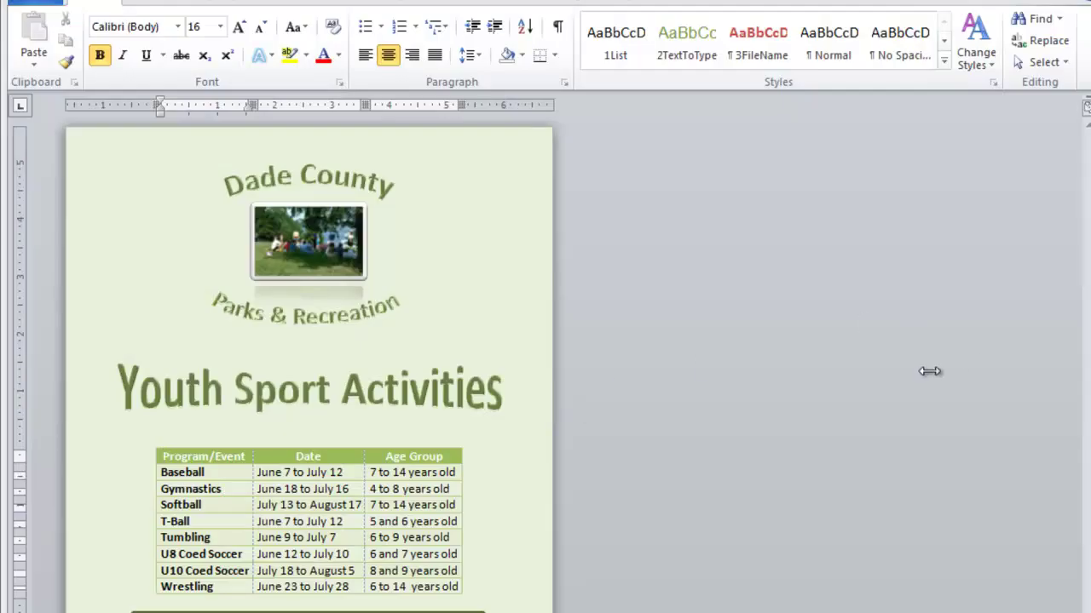
Change 'July 18' to 'July 8', fix the space after 14, and end the text box with a blank line
left_click_drag(929, 371, 665, 390)
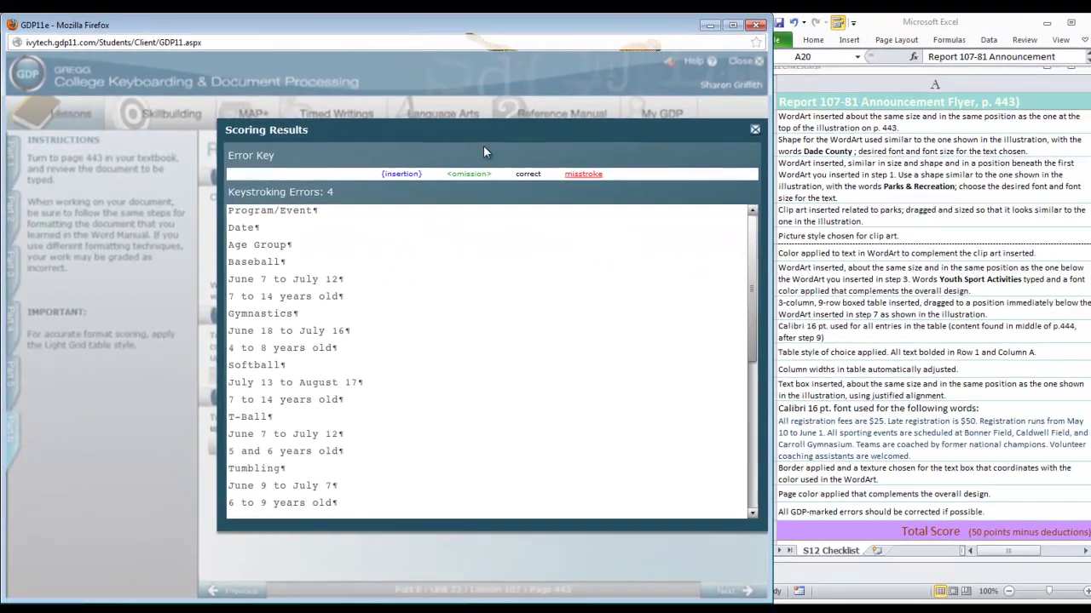
left_click_drag(483, 141, 736, 149)
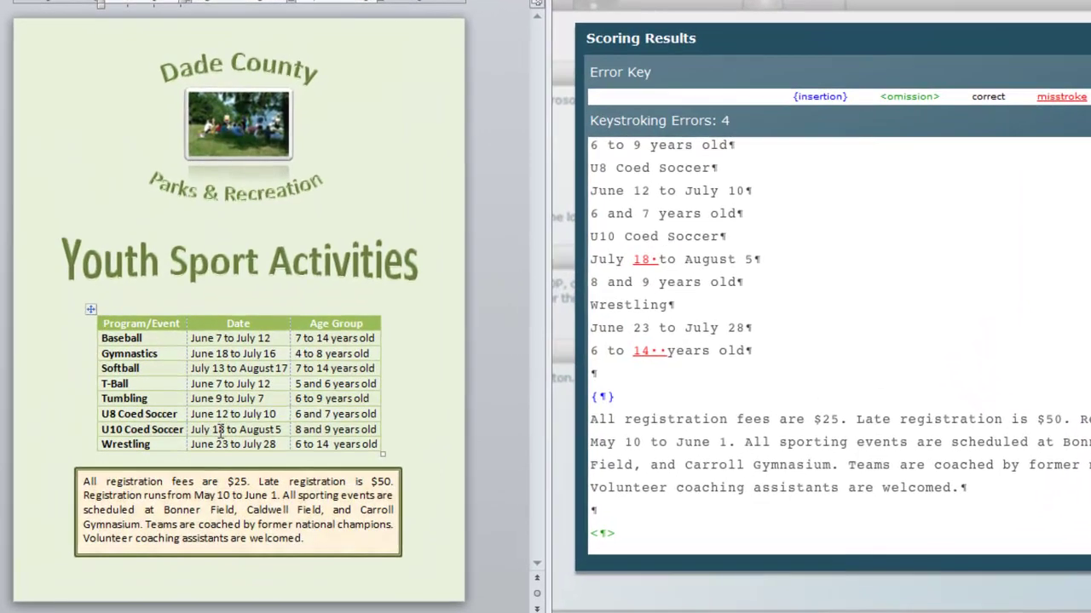
key("BackSpace")
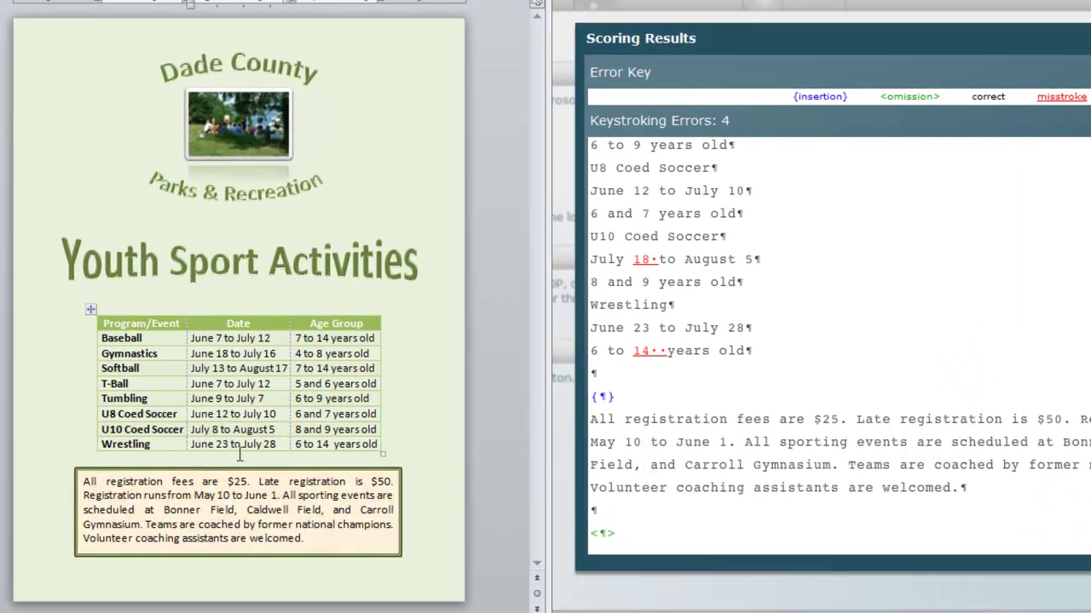
left_click(331, 445)
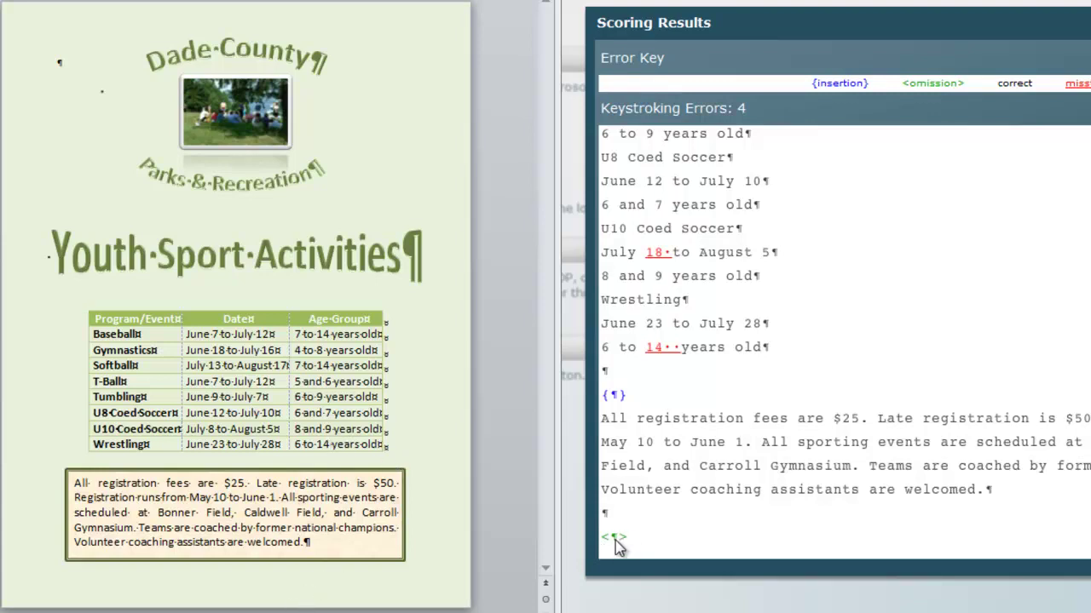
left_click(309, 544)
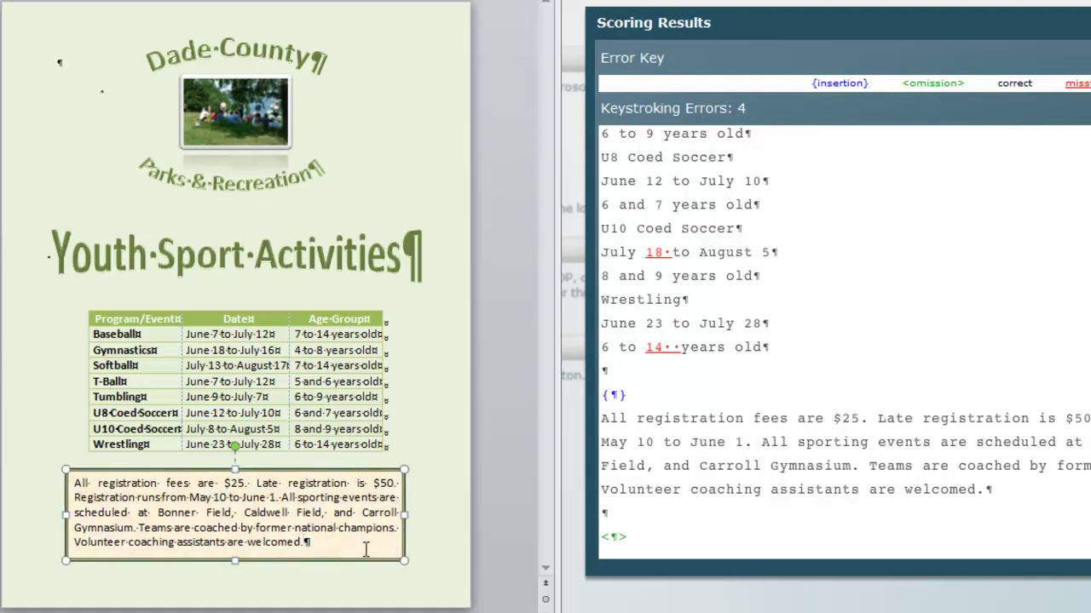
key("Return")
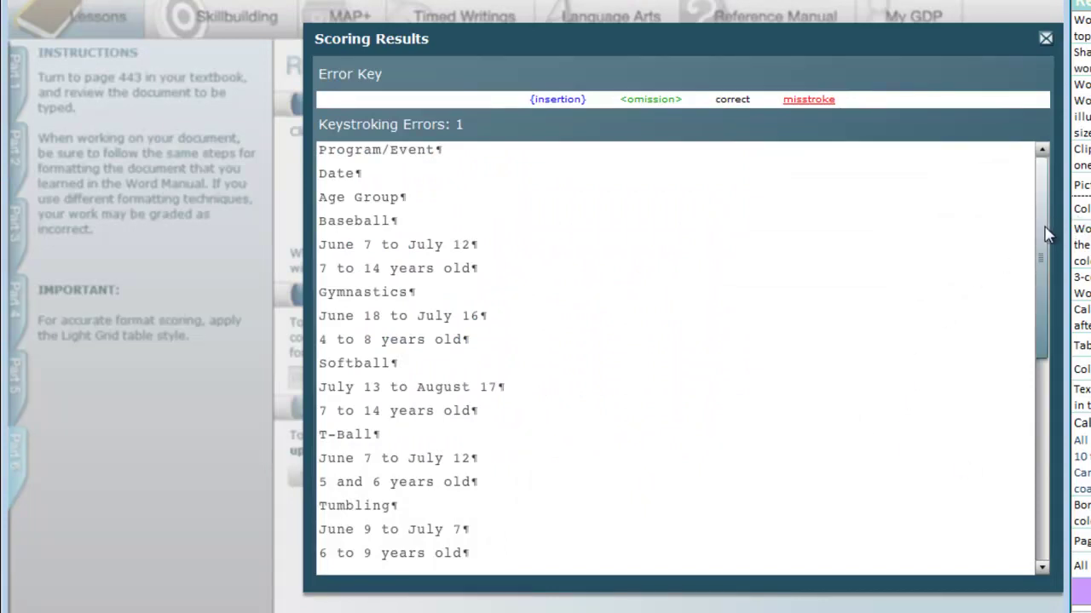
Scroll through the rescored results, now showing only 1 keystroking error
left_click_drag(1046, 237, 982, 443)
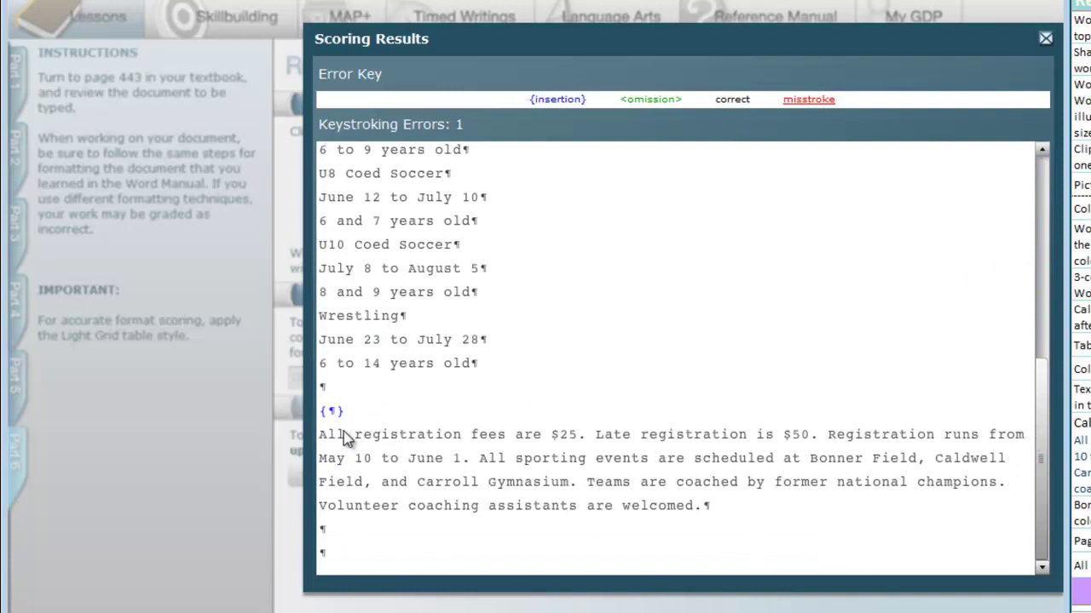